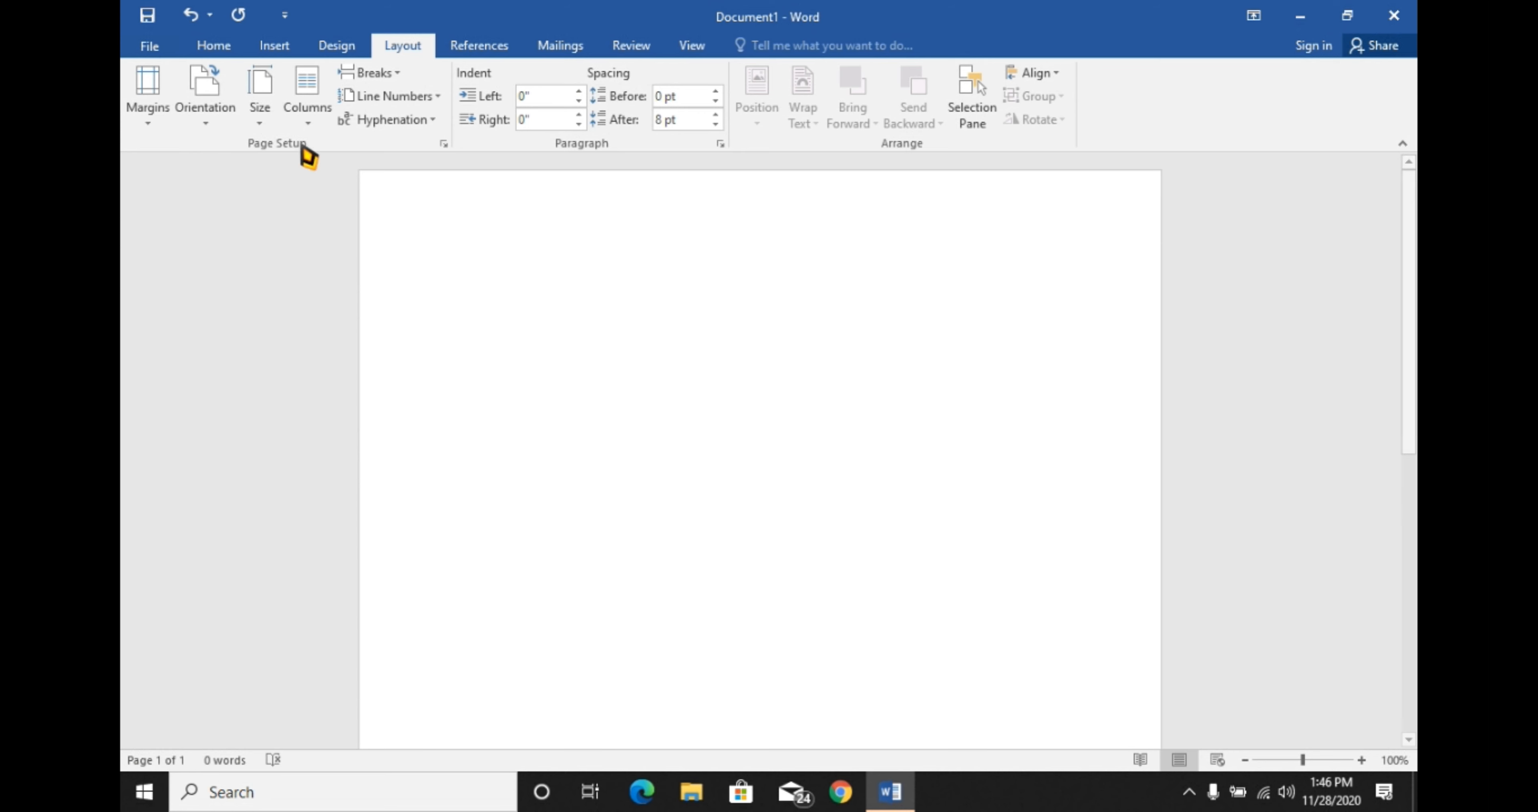
Set the page layout to one column and paste the copied job application letter into the blank document.
left_click(306, 122)
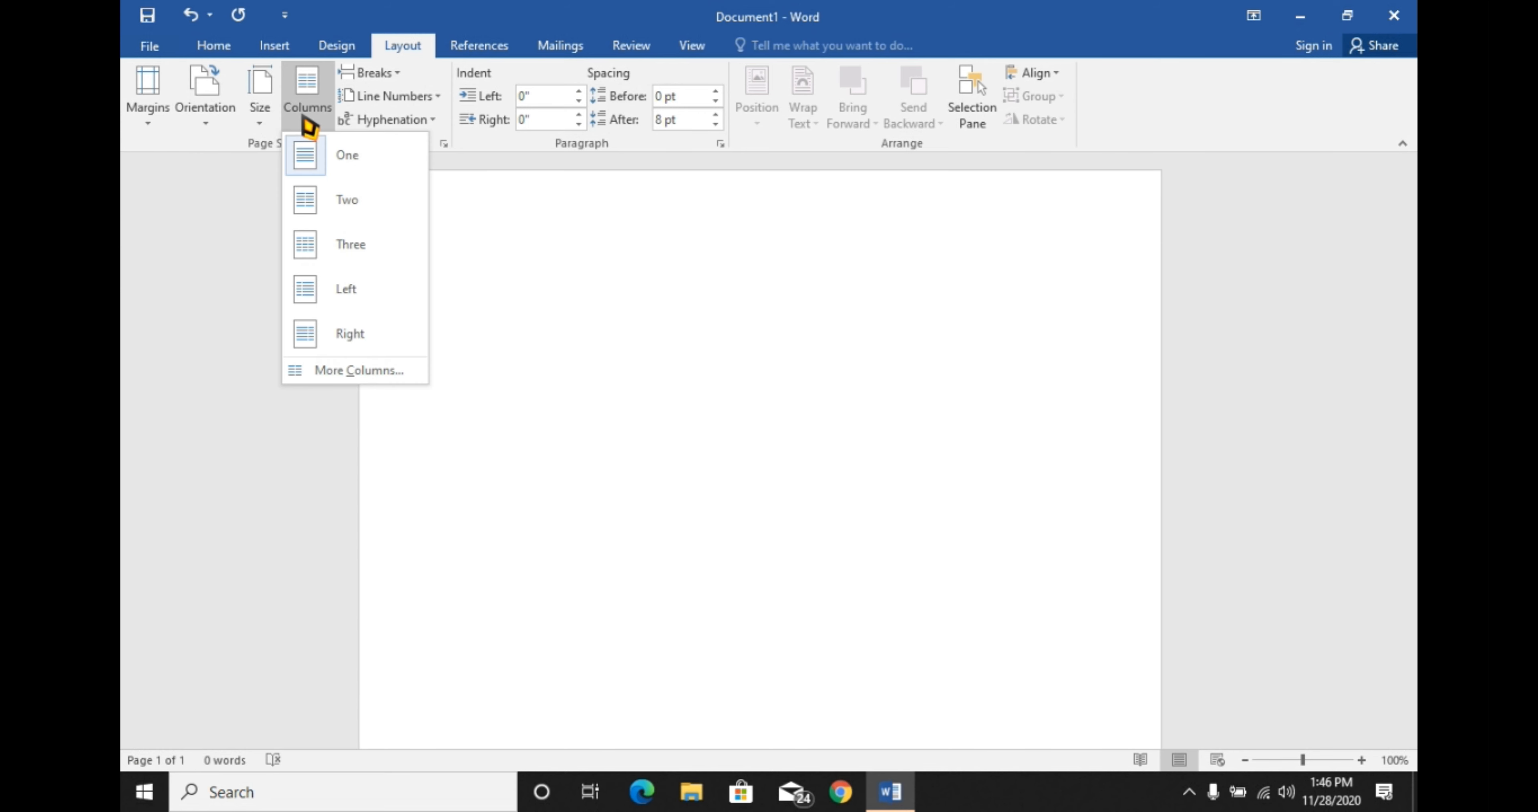
left_click(313, 162)
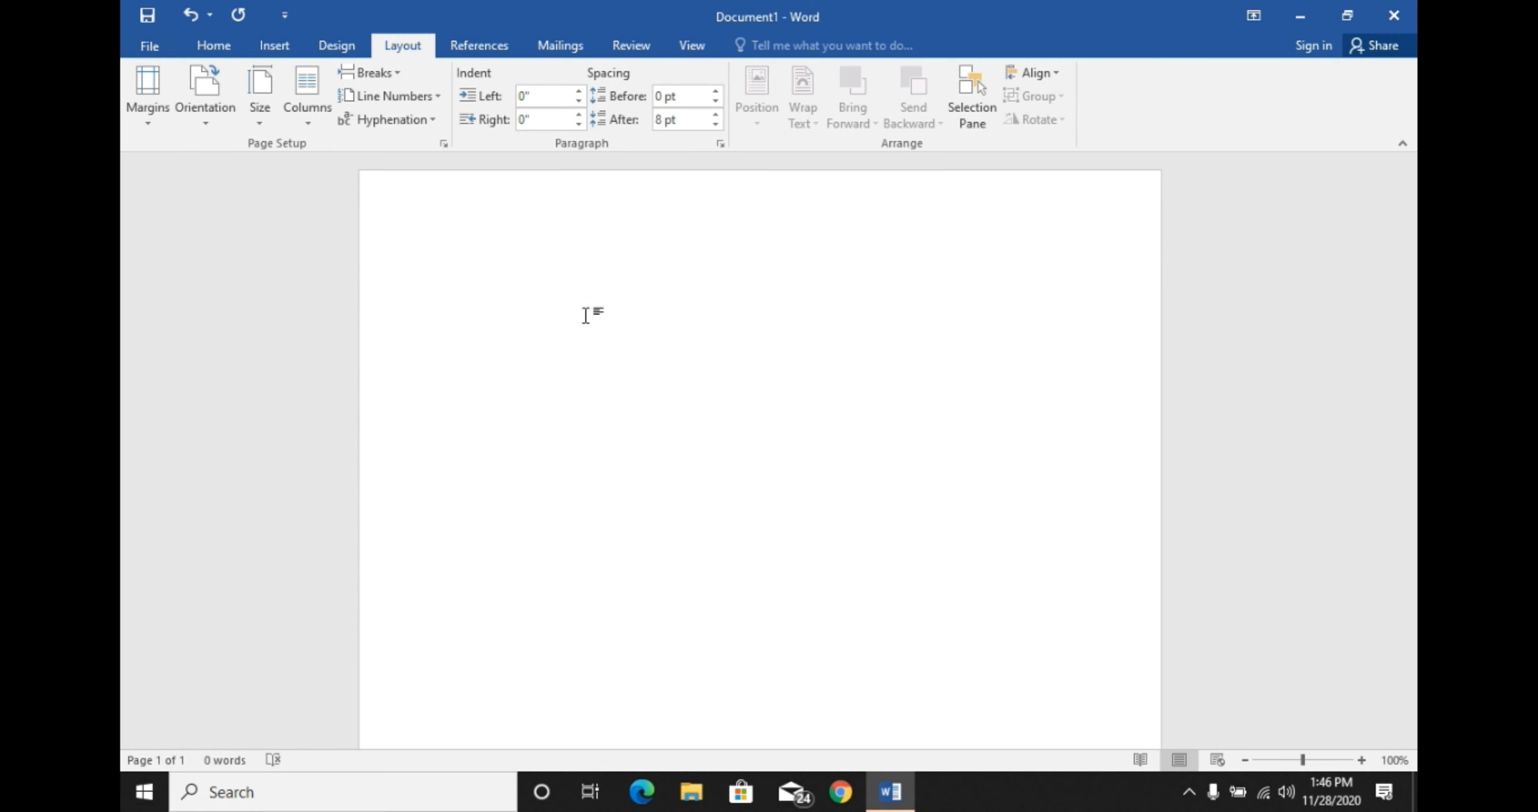
key("ctrl+v")
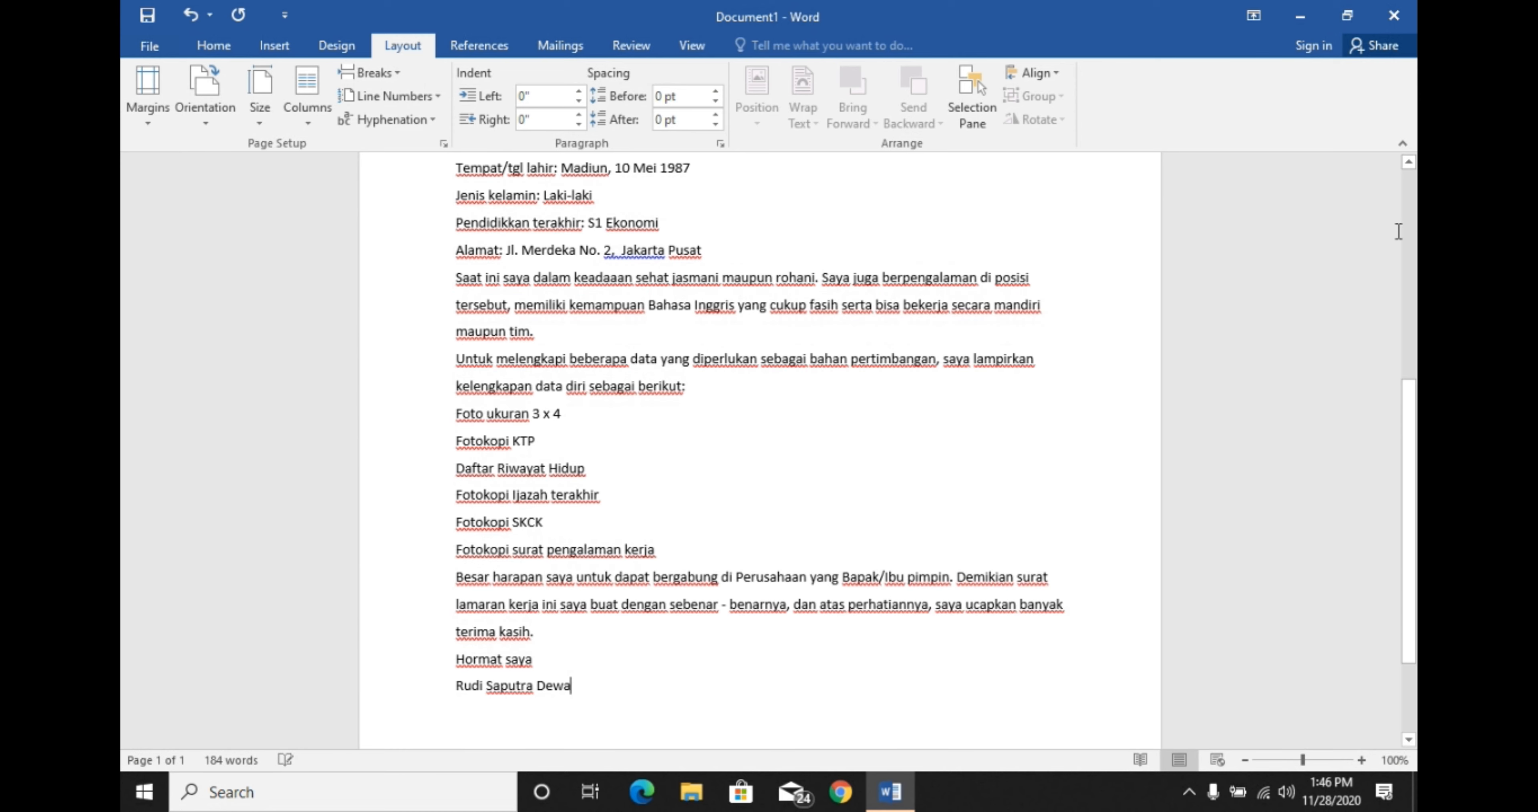
scroll(1413, 239, "up", 4)
scroll(1413, 239, "up", 2)
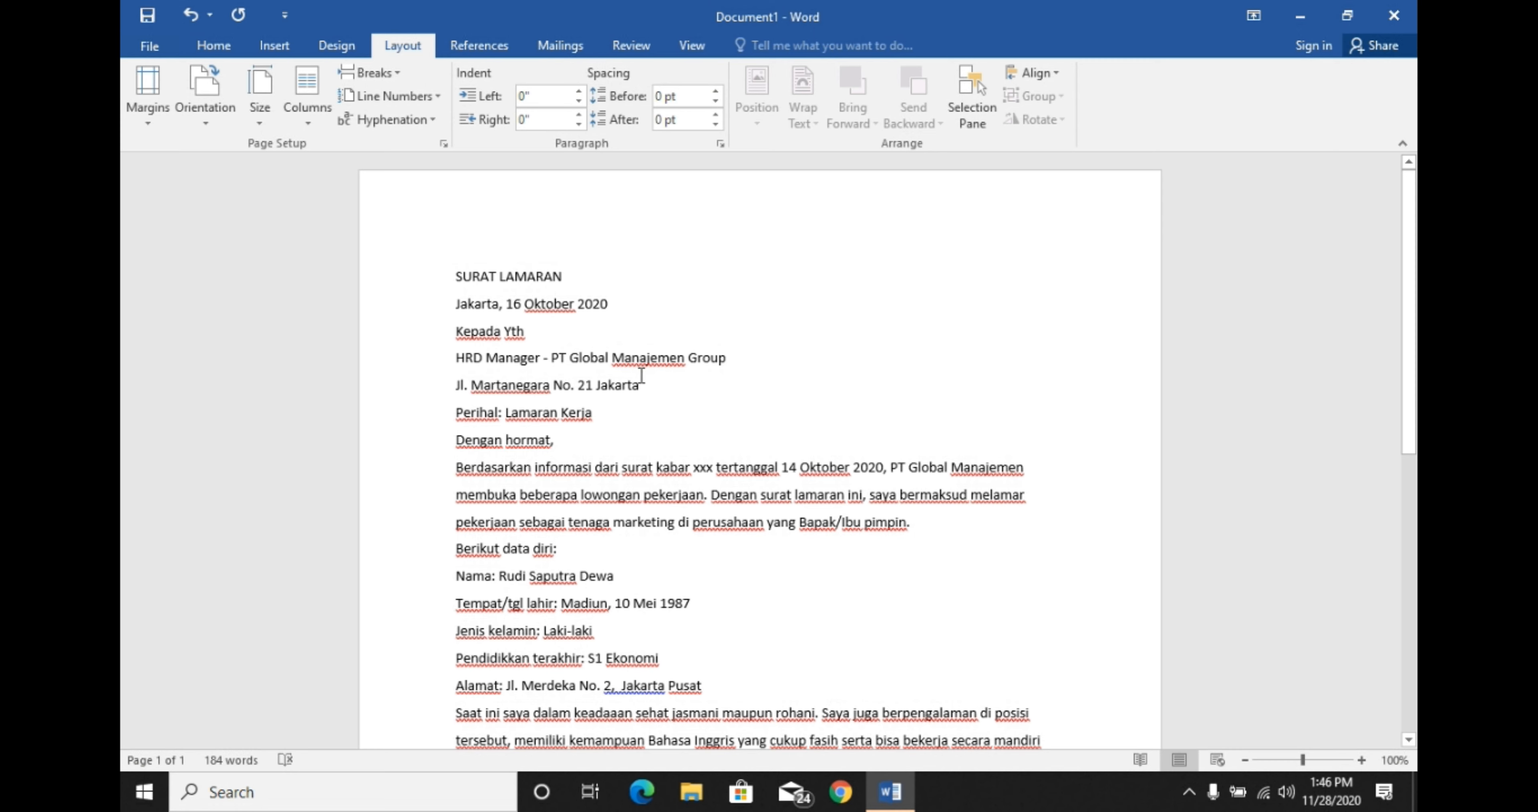
Select the entire letter and set its font to Calibri (Body).
left_click(641, 359)
left_click_drag(455, 274, 560, 551)
left_click_drag(591, 656, 634, 756)
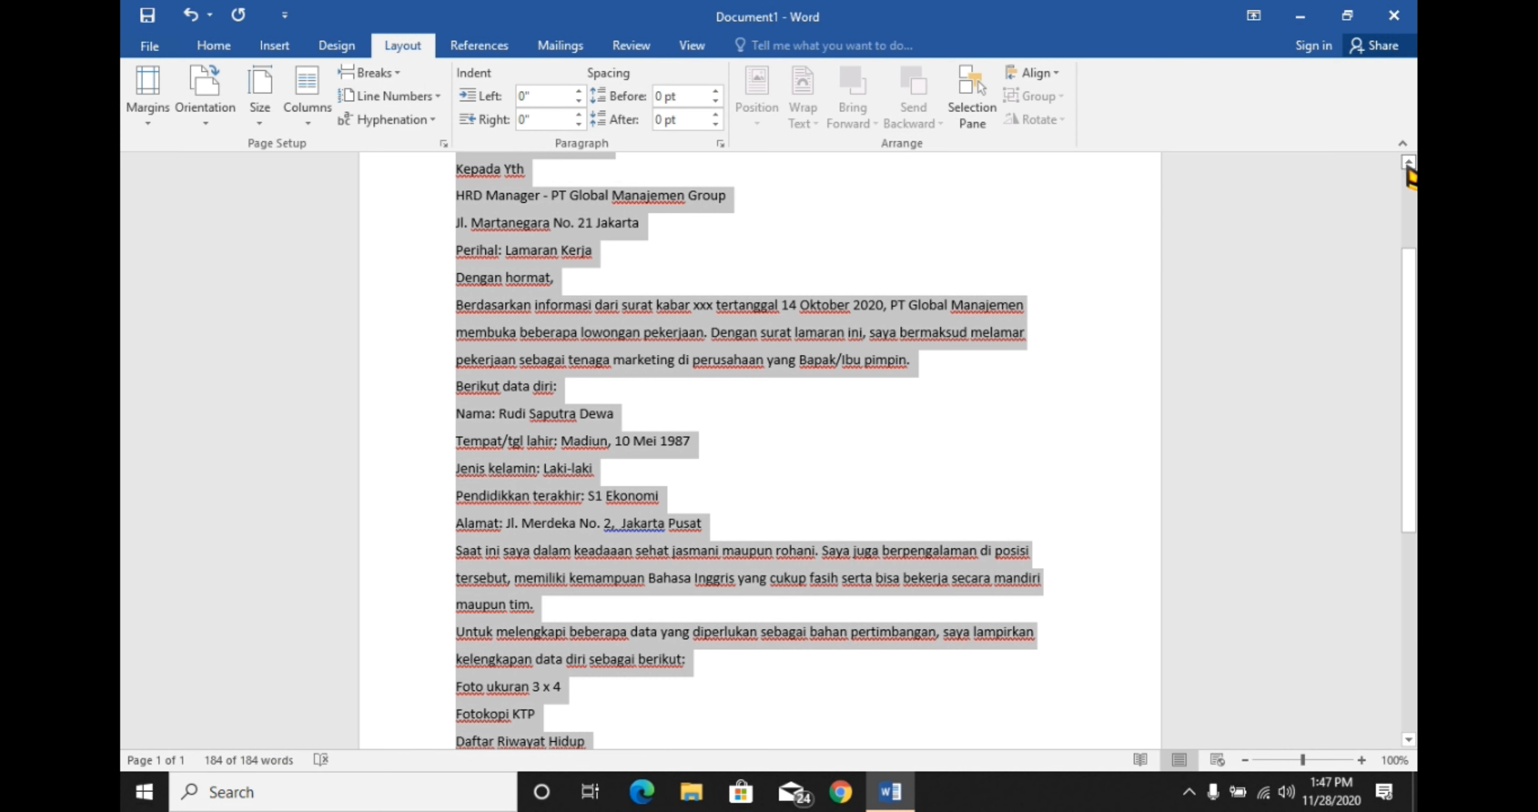
scroll(1410, 184, "up", 2)
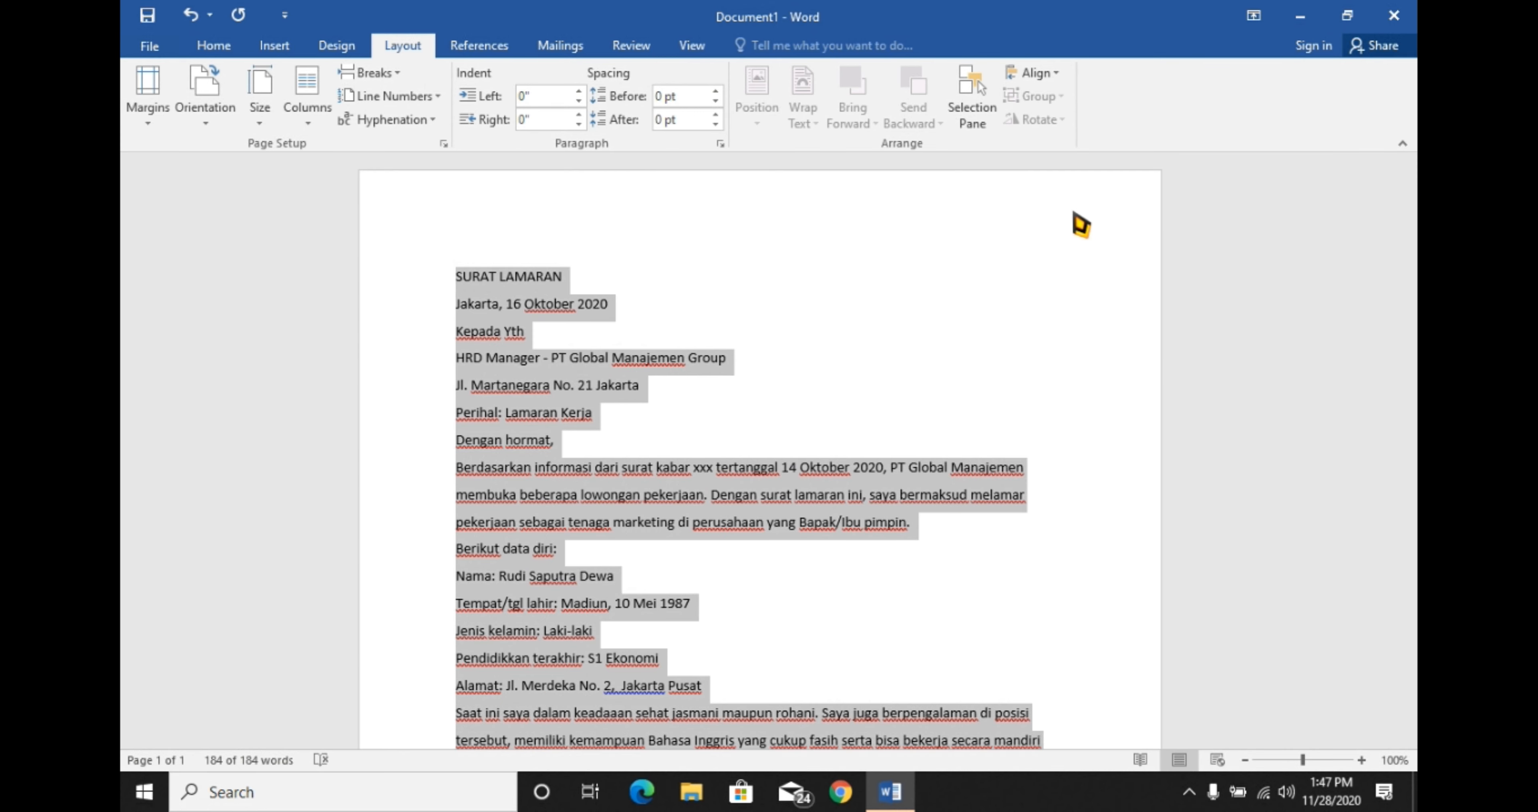
left_click(228, 51)
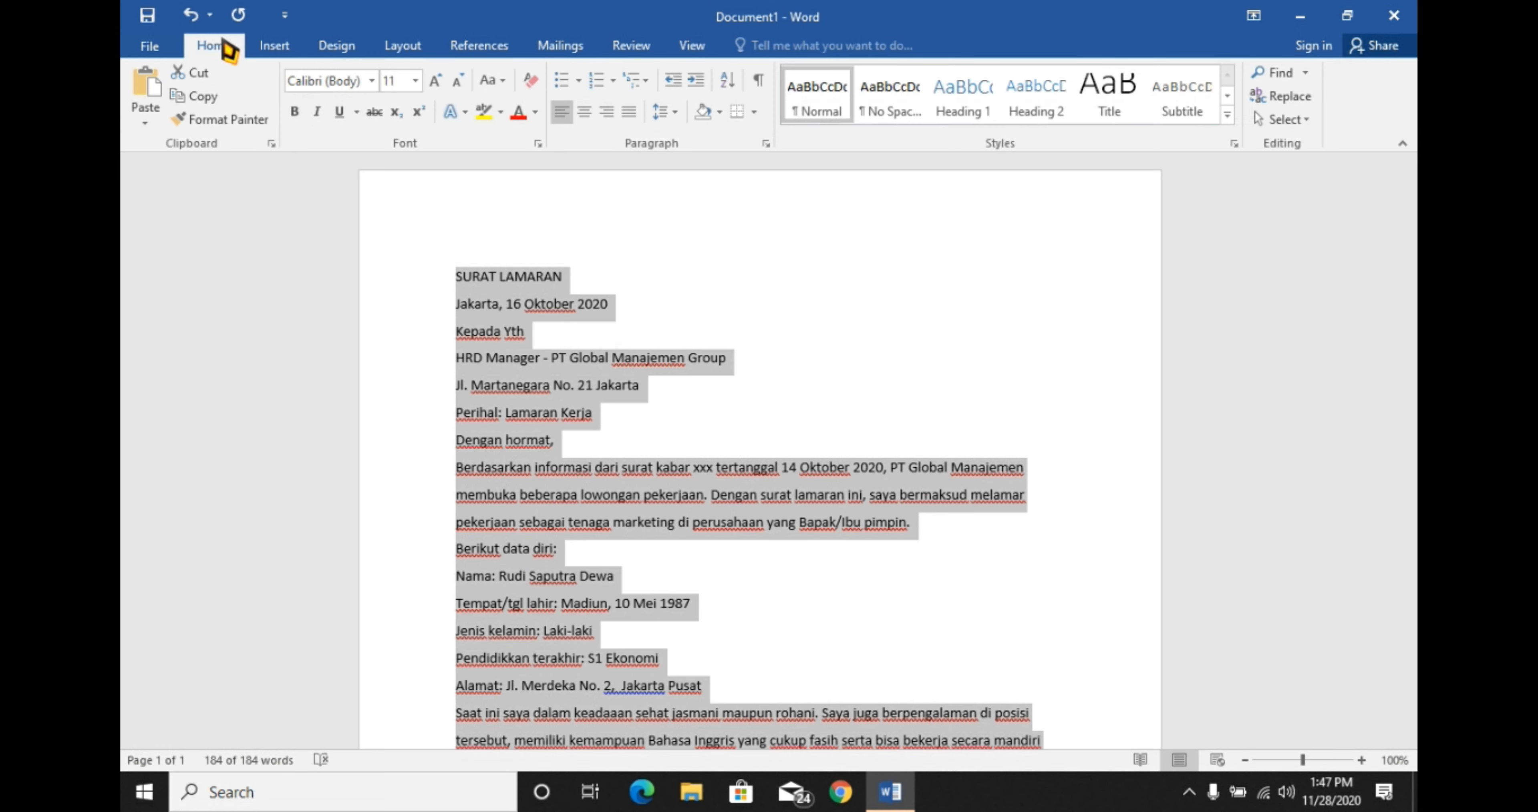
left_click(372, 81)
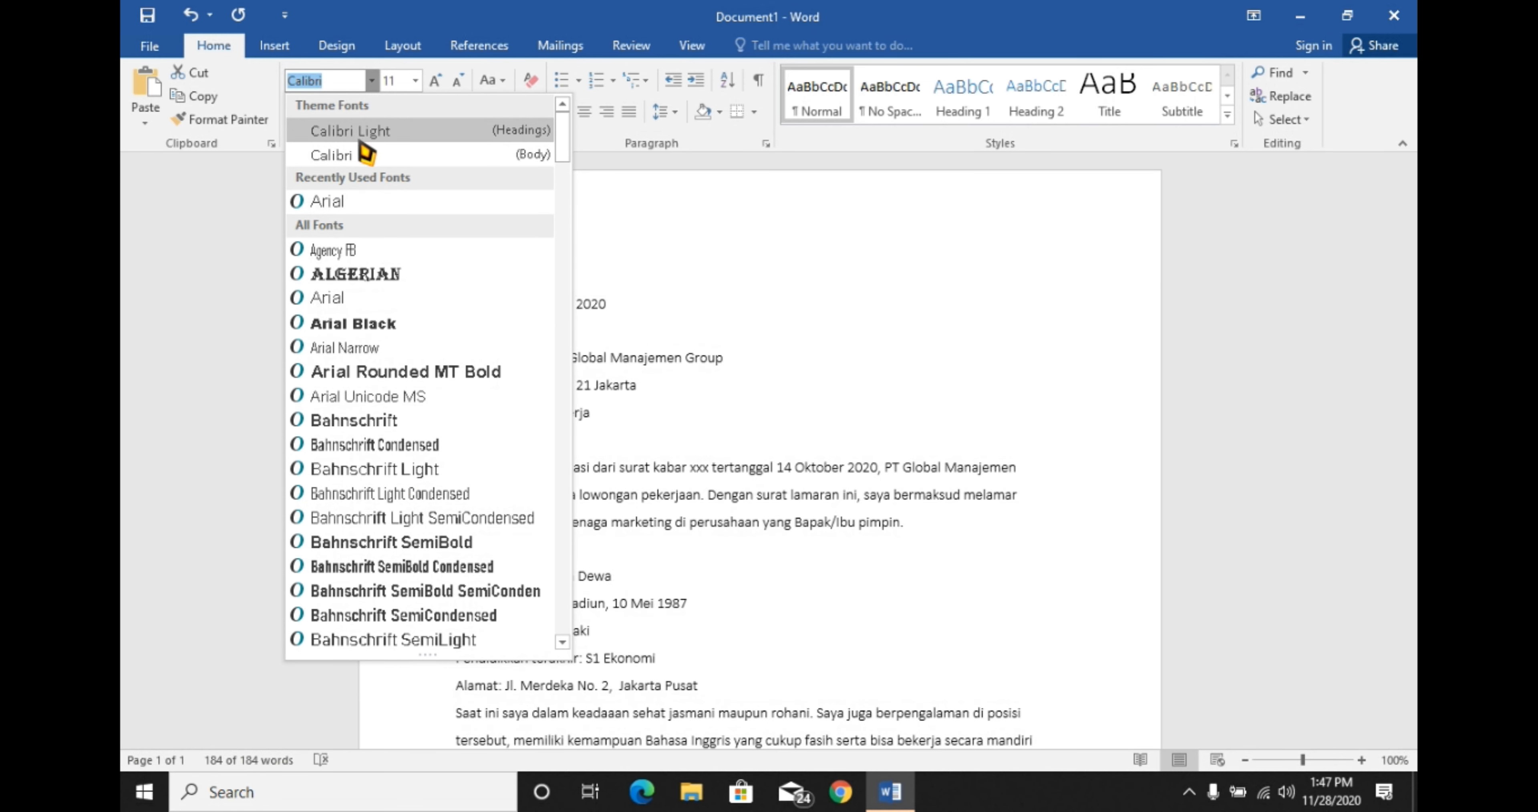
left_click(359, 155)
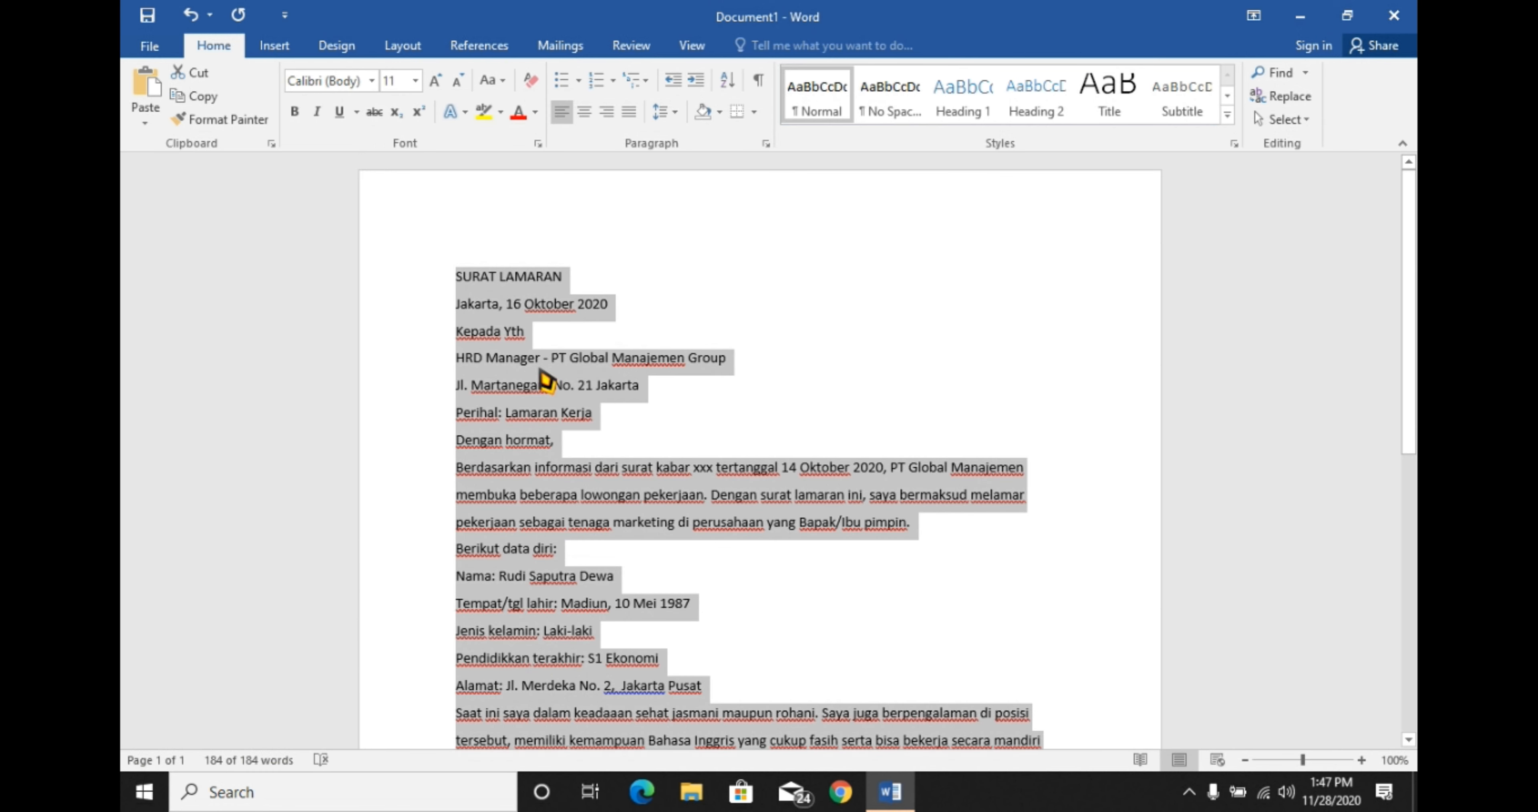
left_click(773, 445)
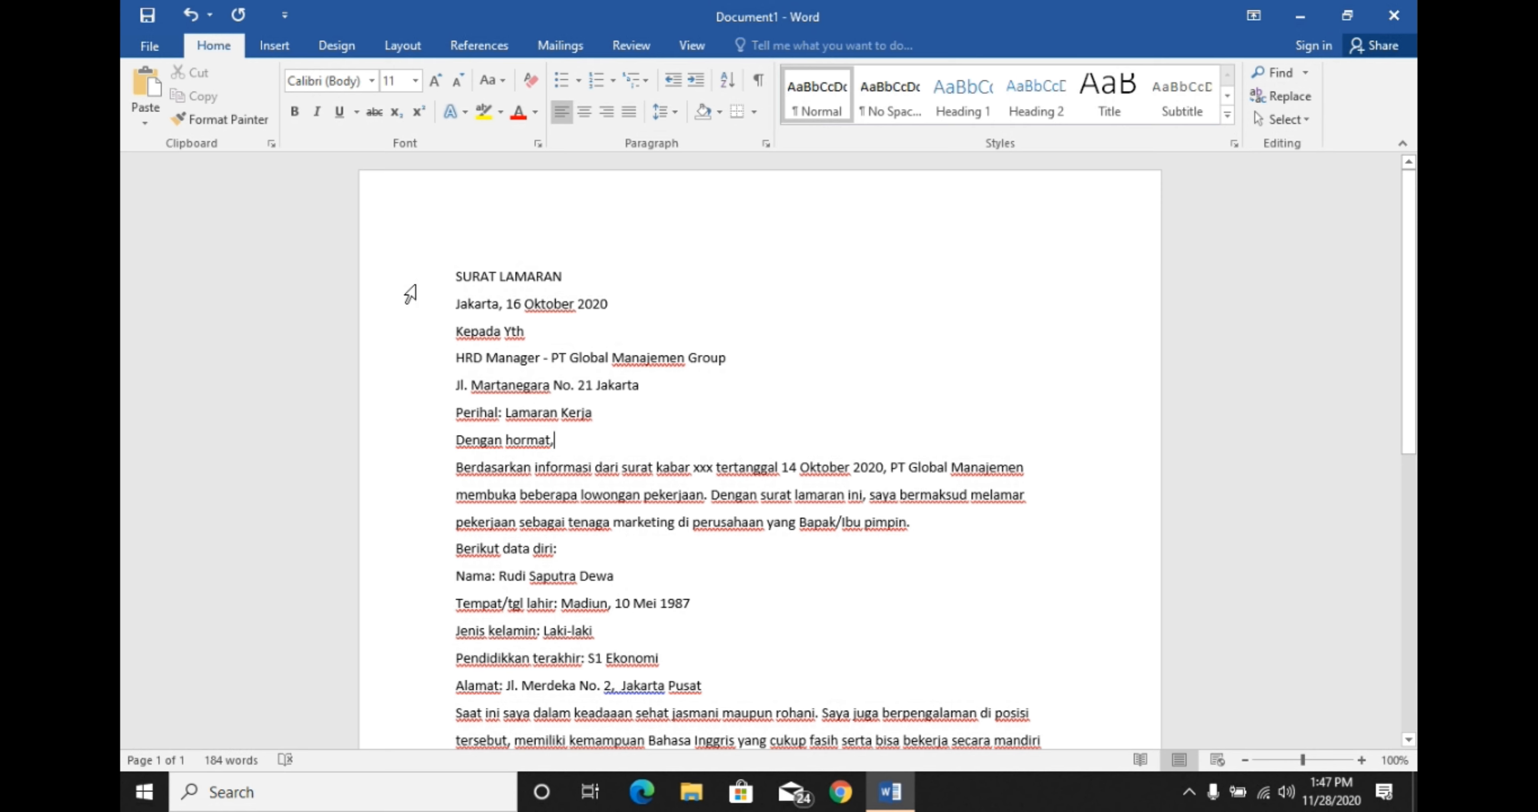
Make the title line SURAT LAMARAN 14 pt and bold.
left_click(410, 292)
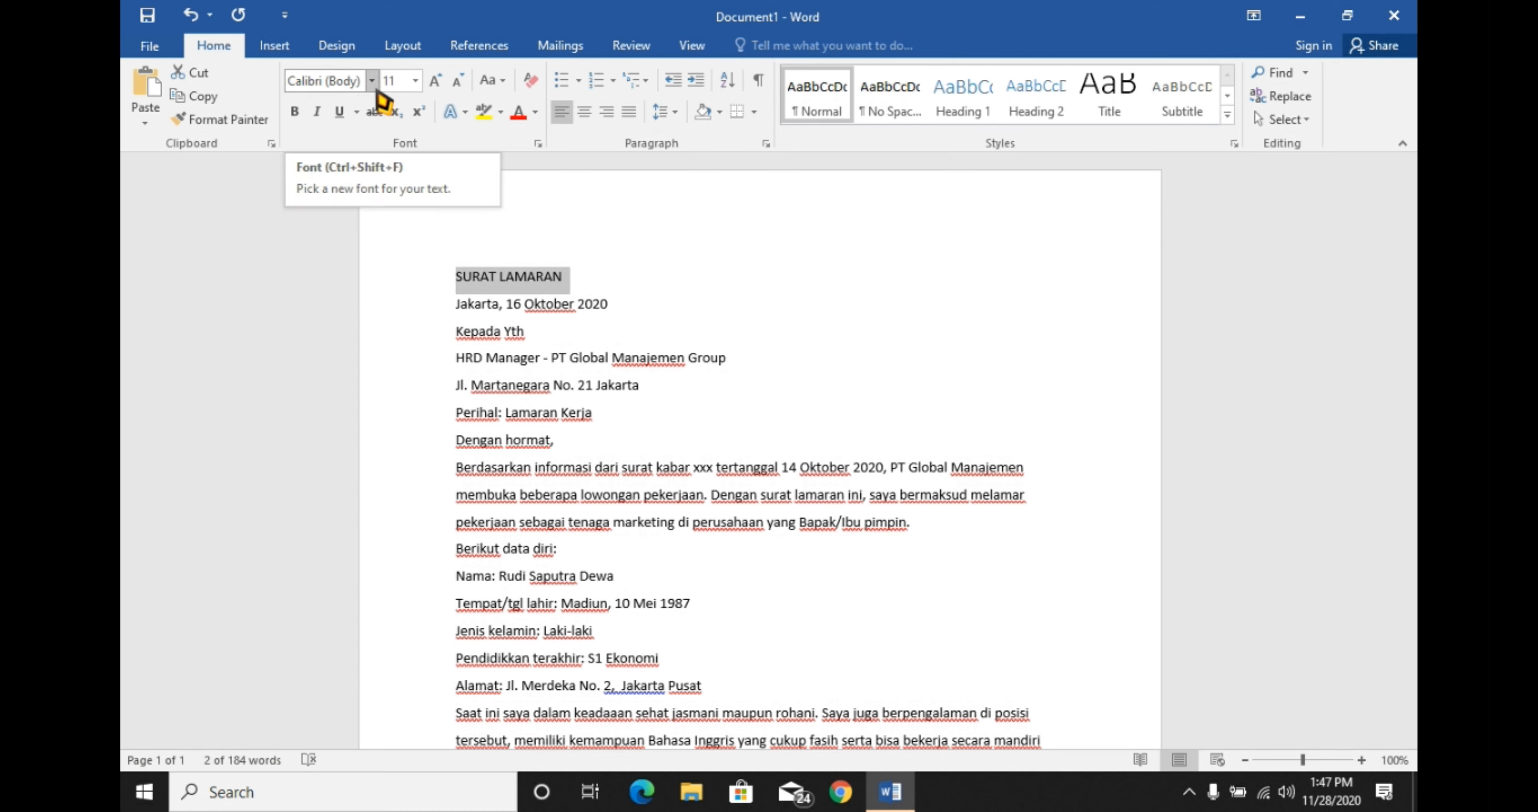
left_click(415, 82)
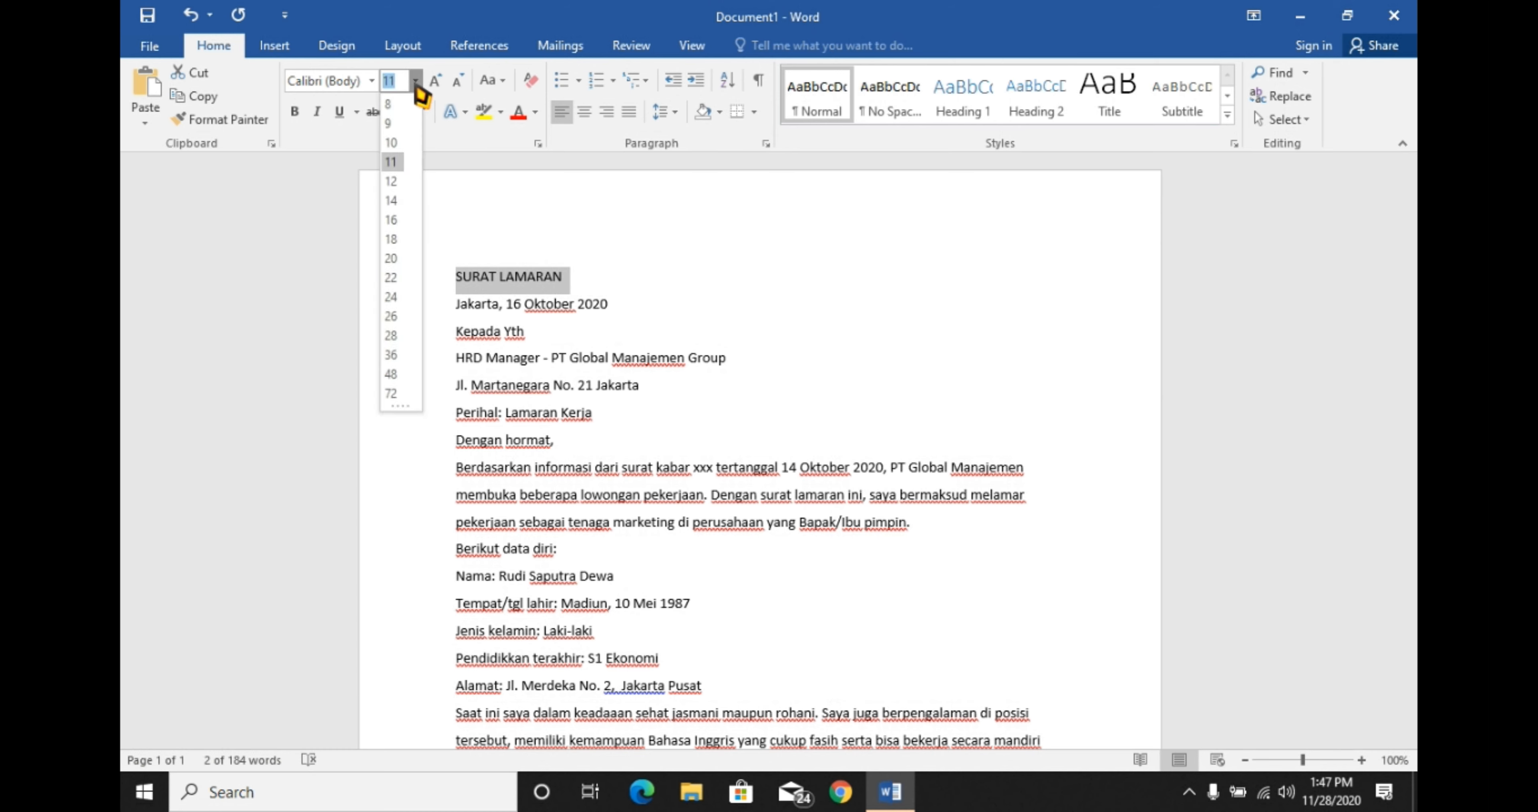
left_click(391, 201)
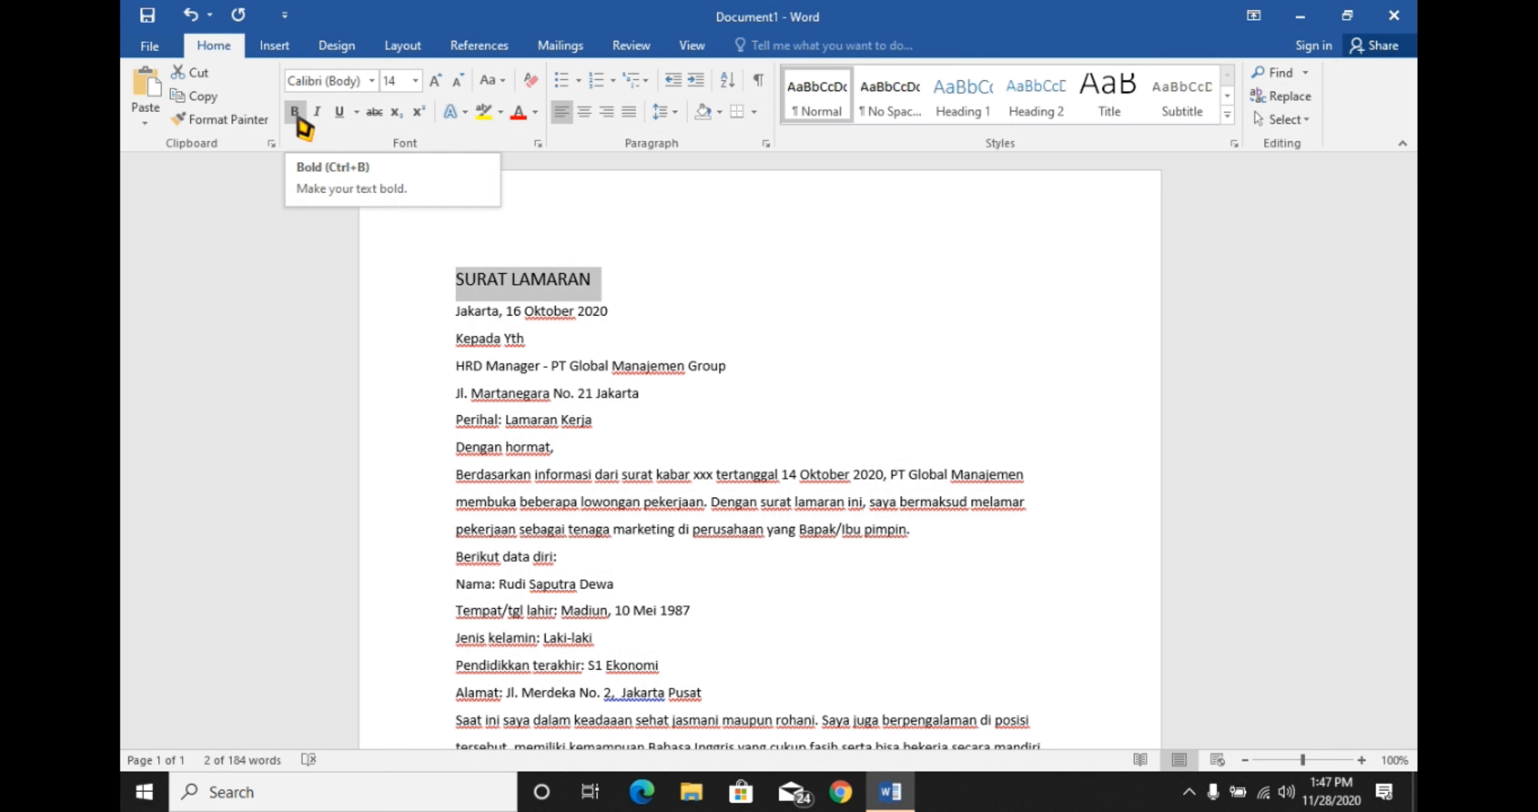
left_click(297, 117)
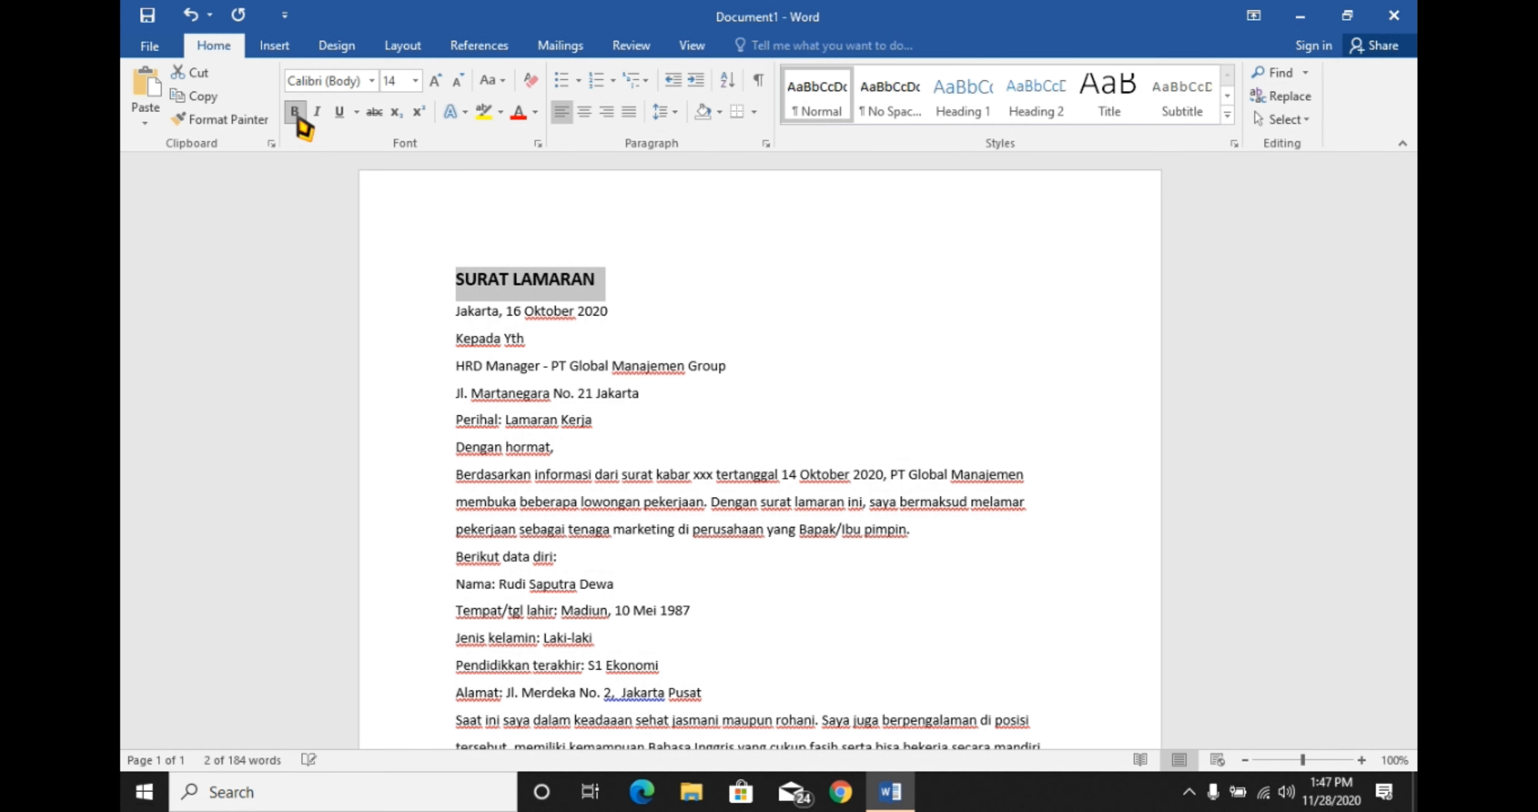
Underline the SURAT LAMARAN title without italics and center it on the page.
left_click(319, 114)
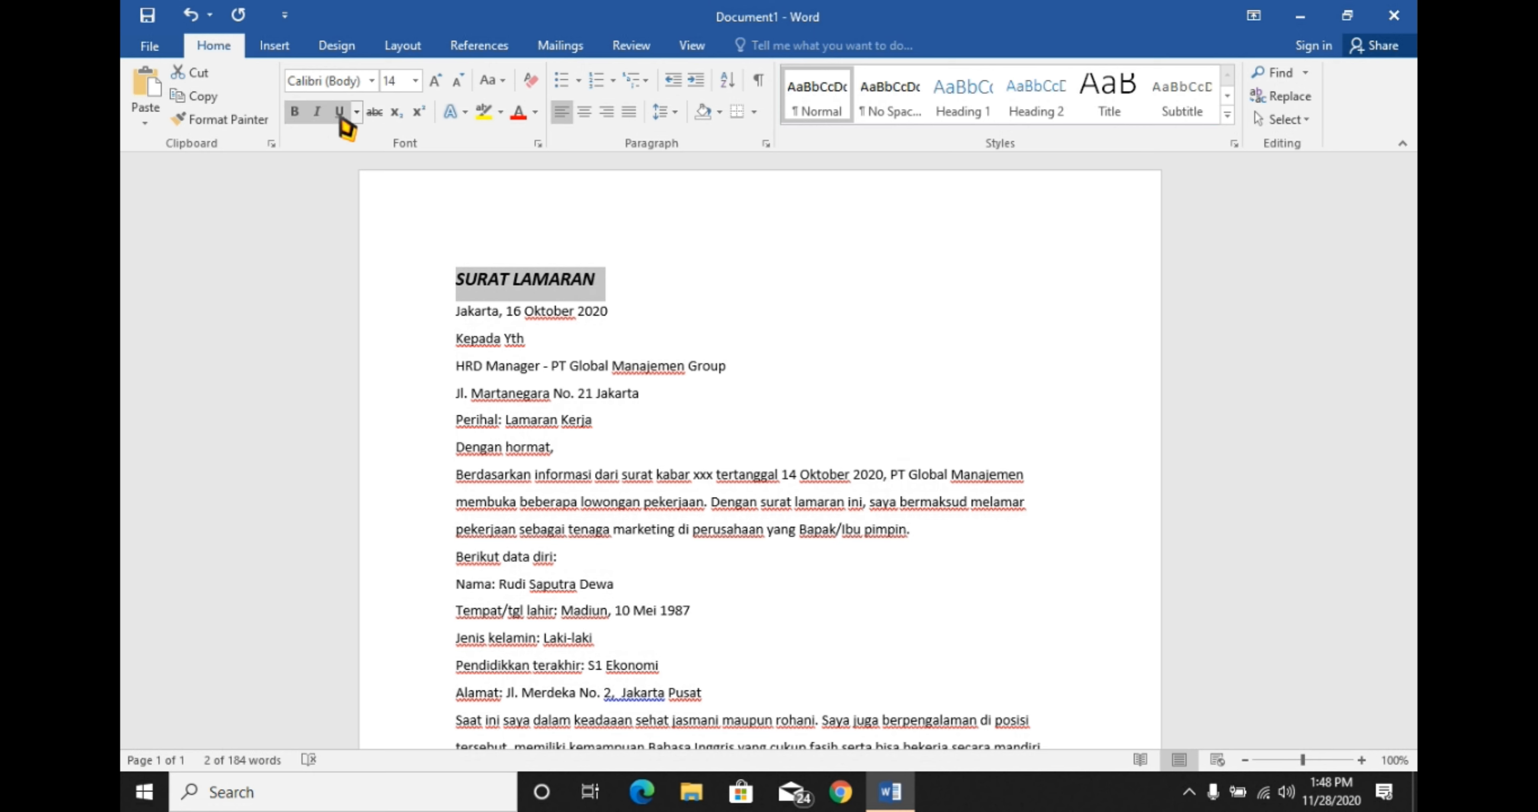
left_click(340, 113)
left_click(319, 114)
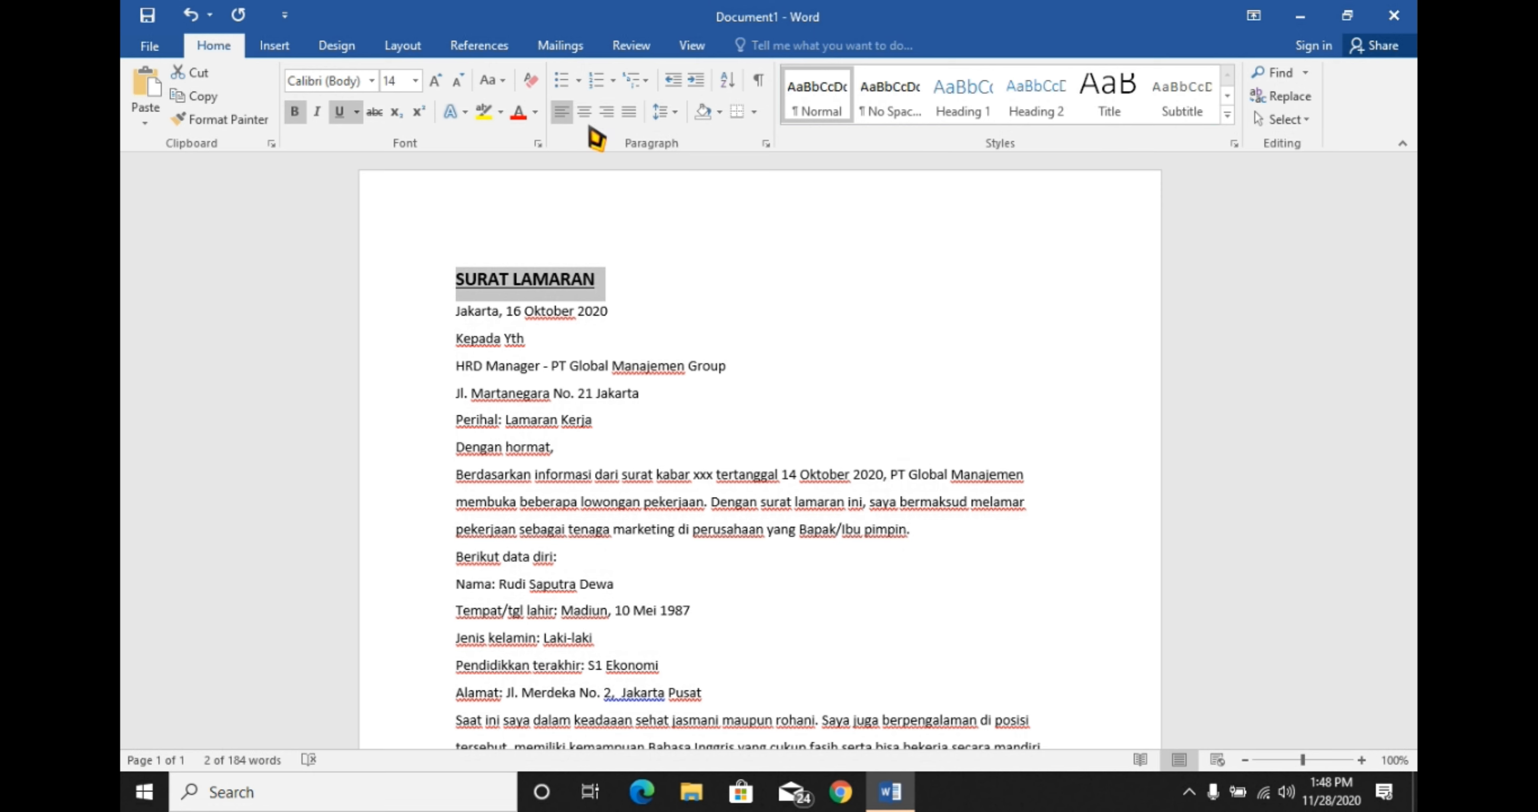
left_click(585, 113)
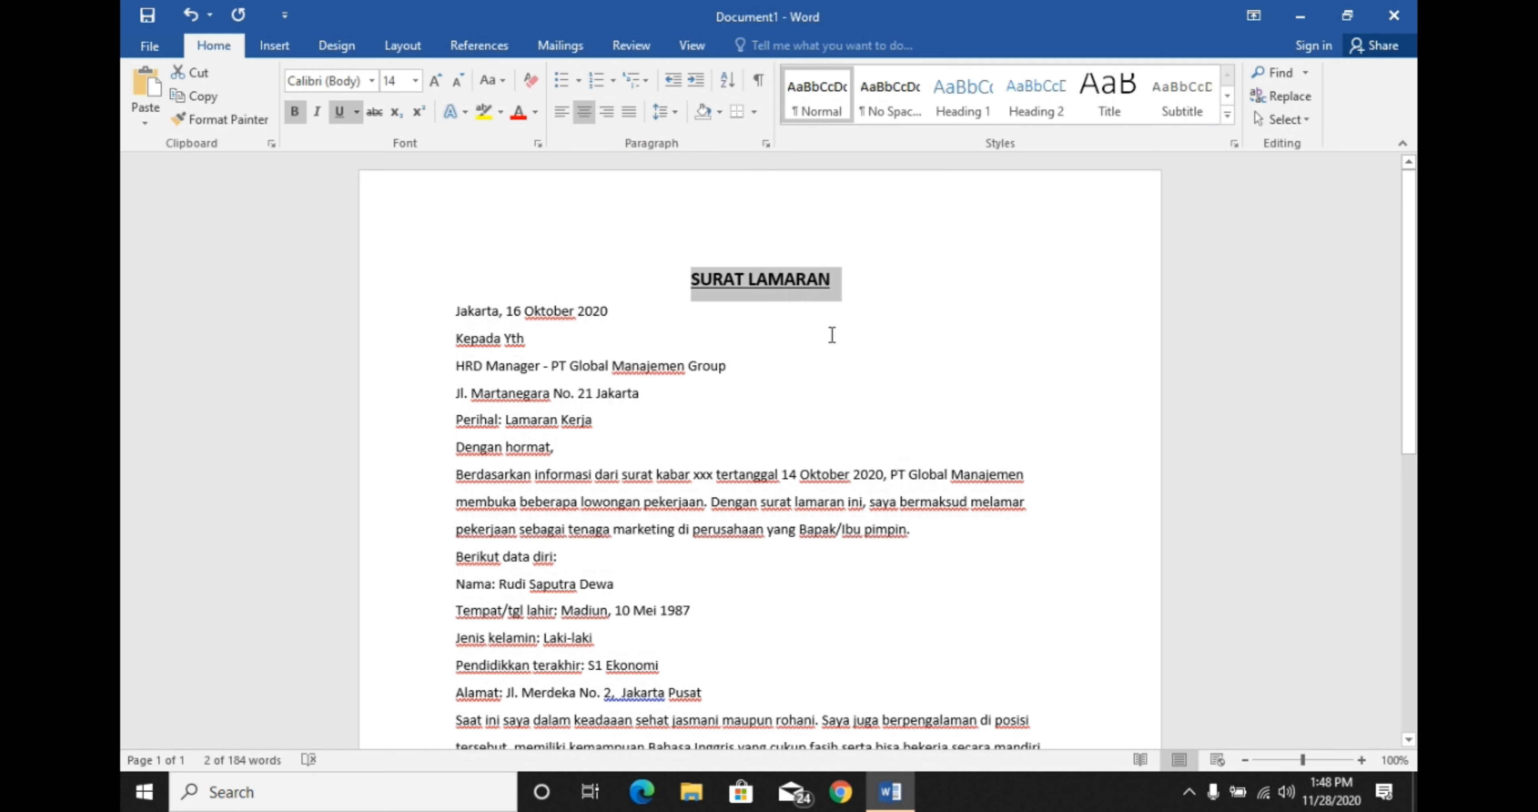
Italicize the date line "Jakarta, 16 Oktober 2020" and align it to the right margin.
left_click(416, 320)
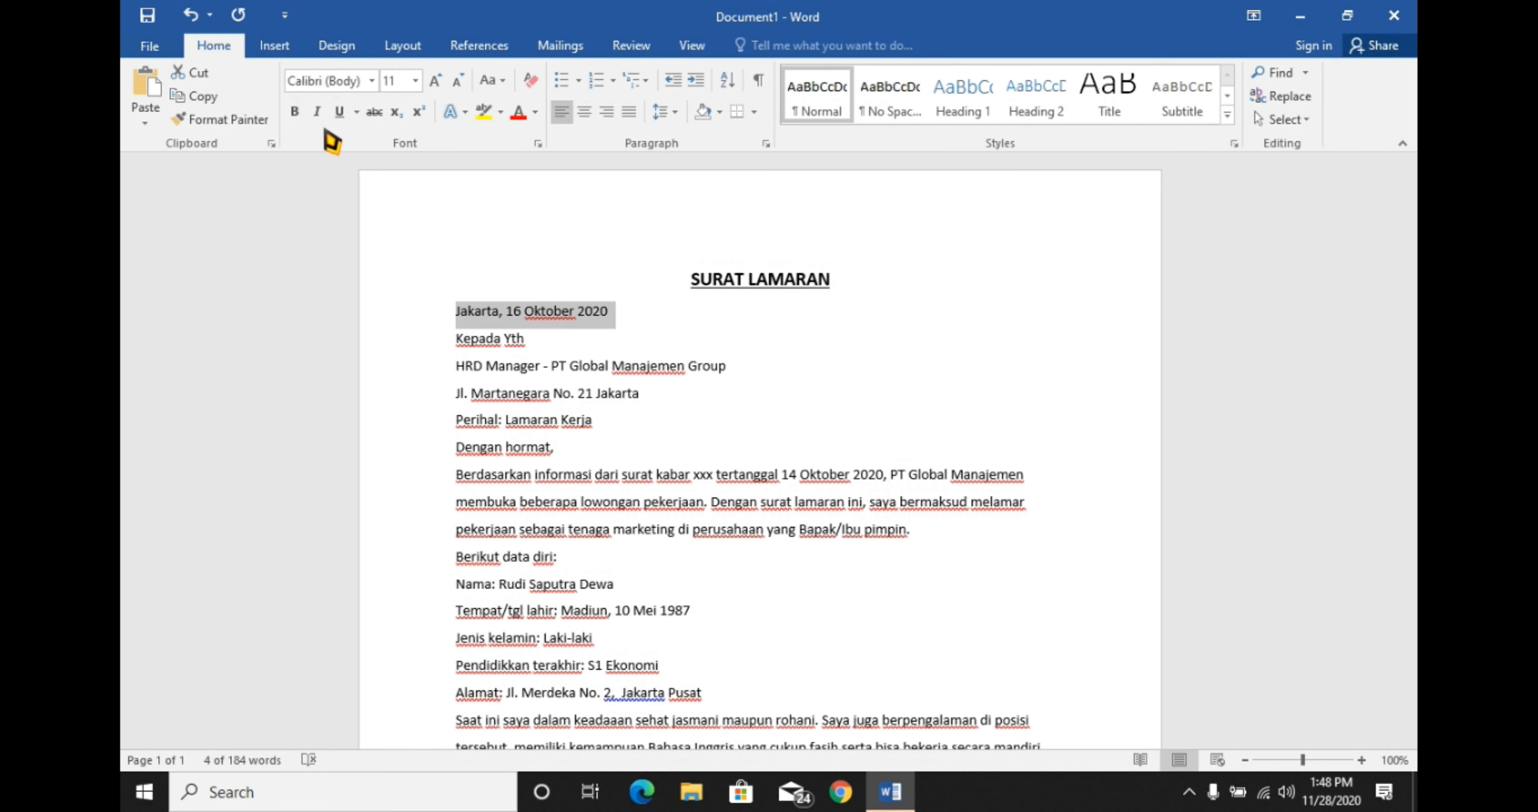
left_click(318, 112)
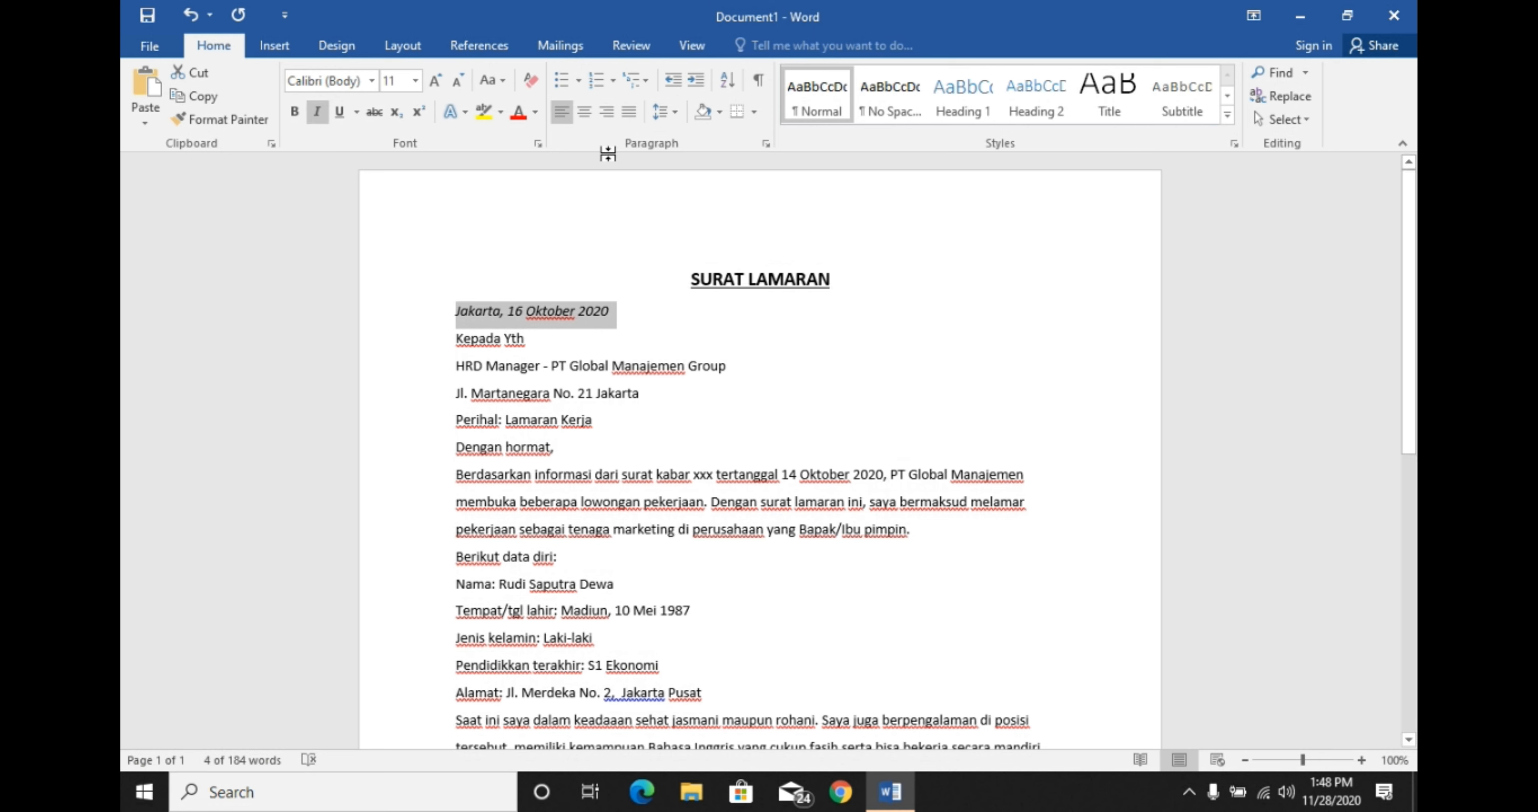
left_click(608, 113)
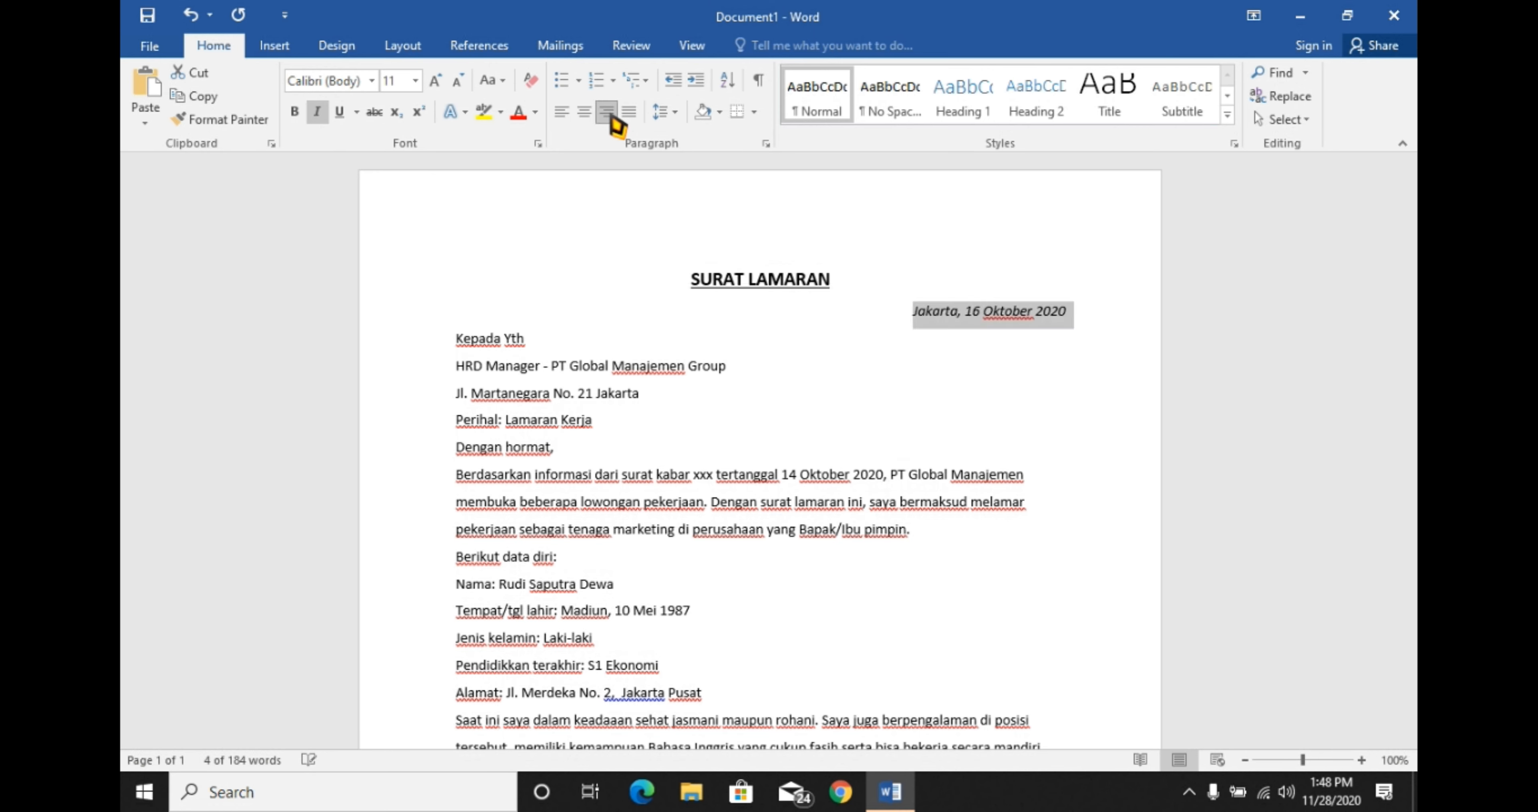
Insert a blank line before the "Perihal: Lamaran Kerja" line and another before "Dengan hormat,".
left_click(453, 339)
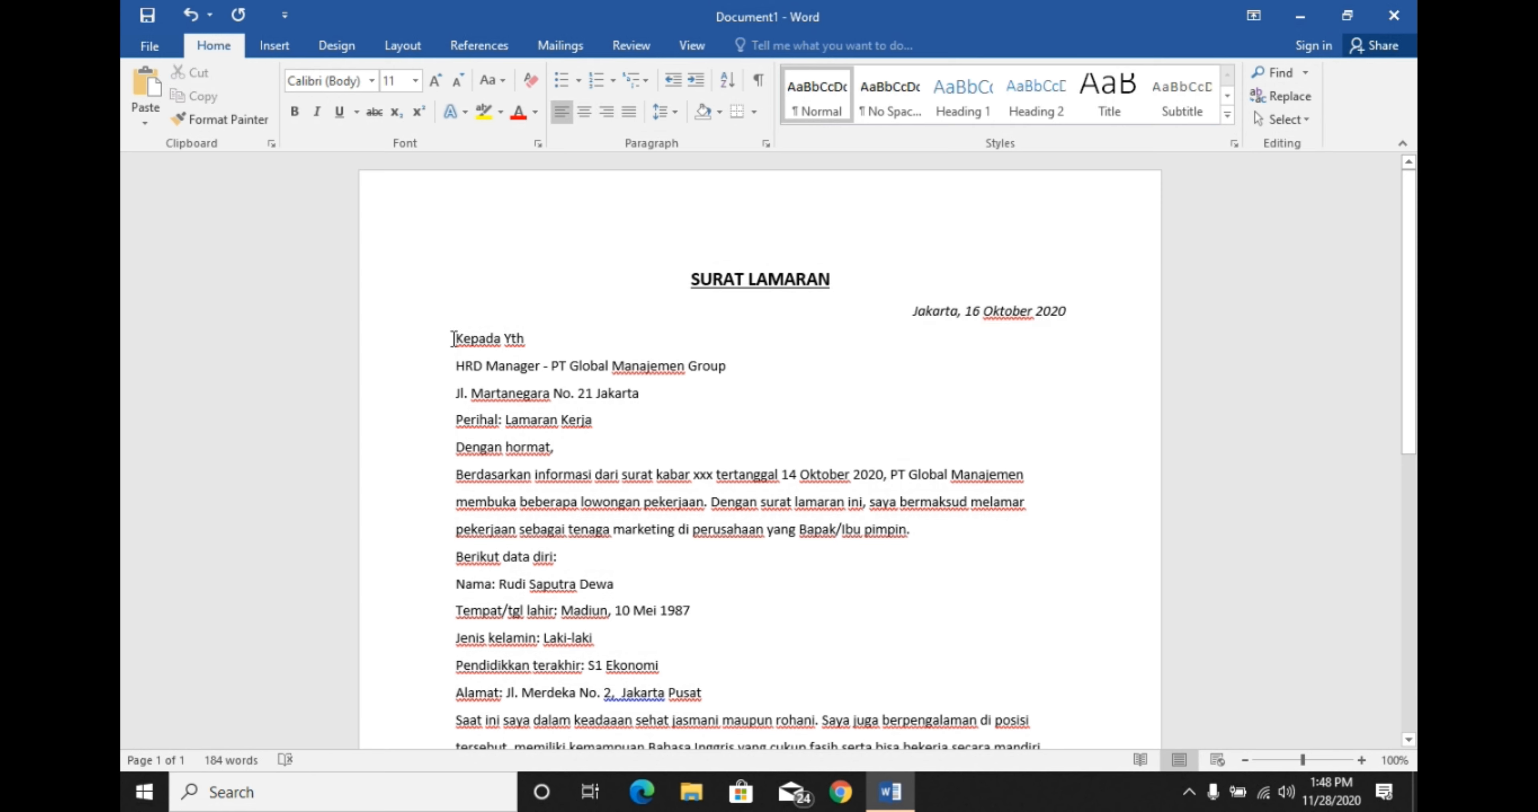
key("Down")
key("Down")
key("Return")
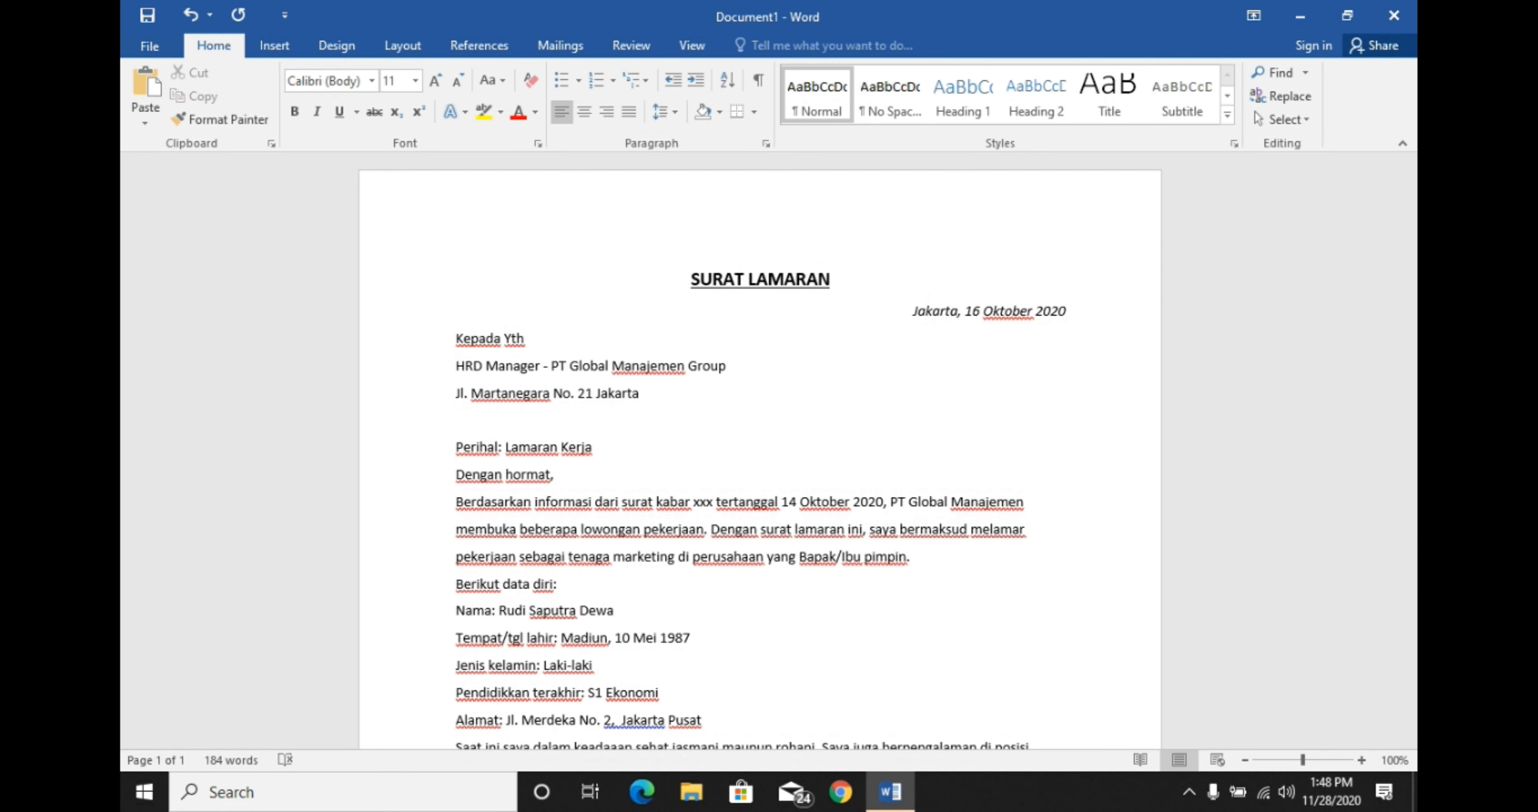
key("Return")
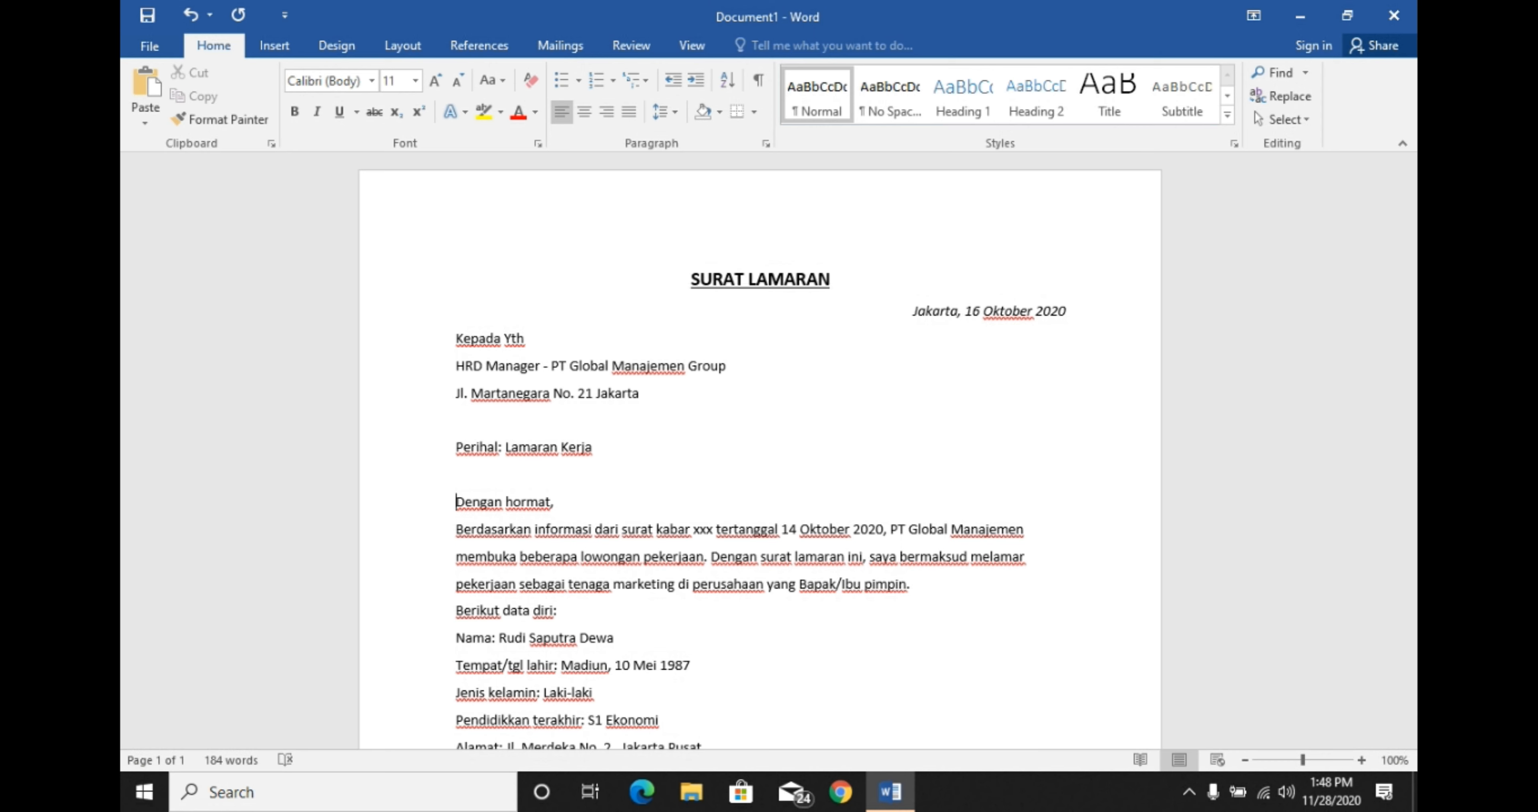
Make the recipient line "HRD Manager - PT Global Manajemen Group" bold.
left_click(410, 371)
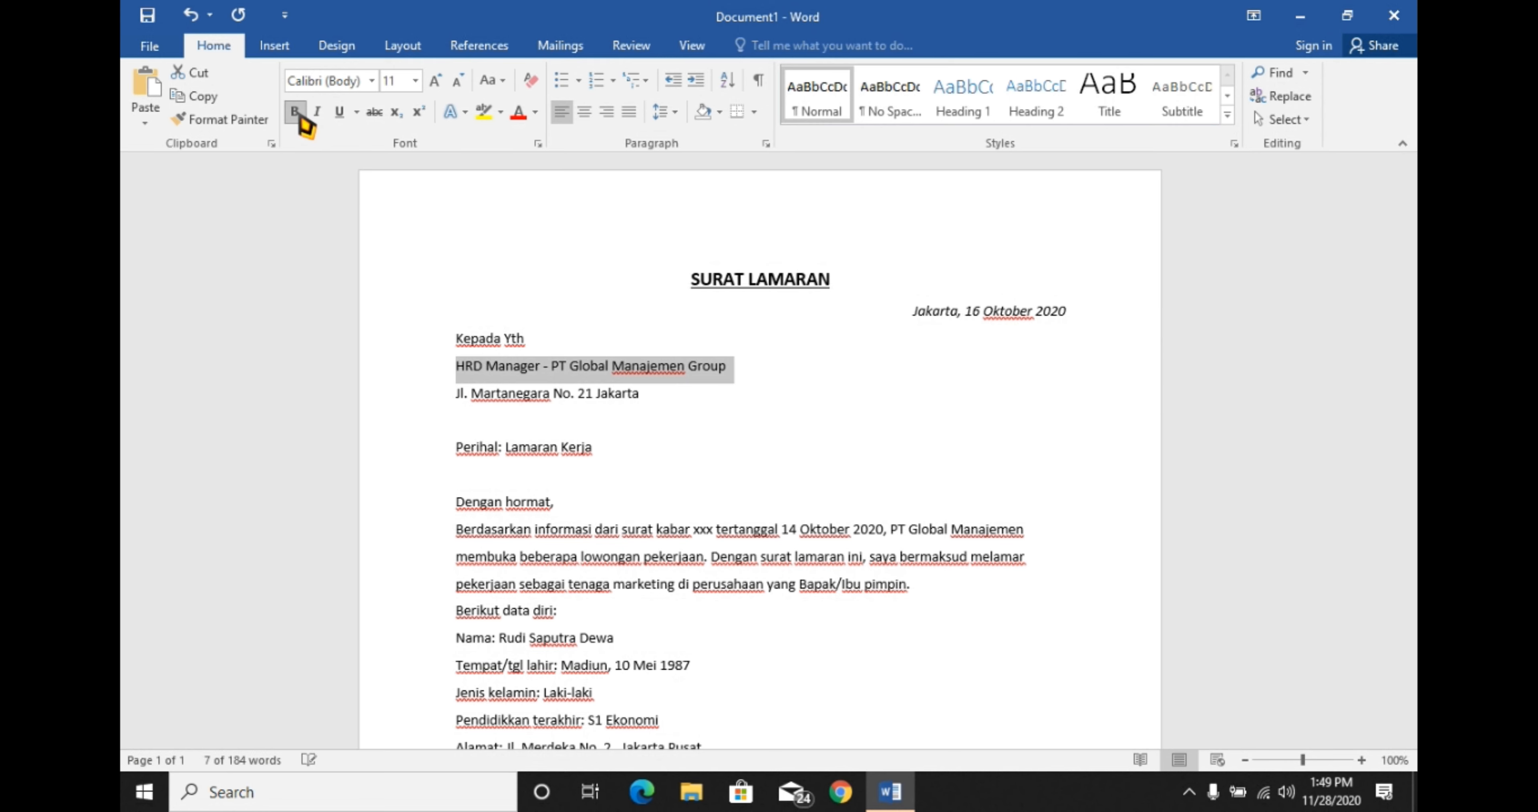
left_click(296, 113)
left_click(533, 430)
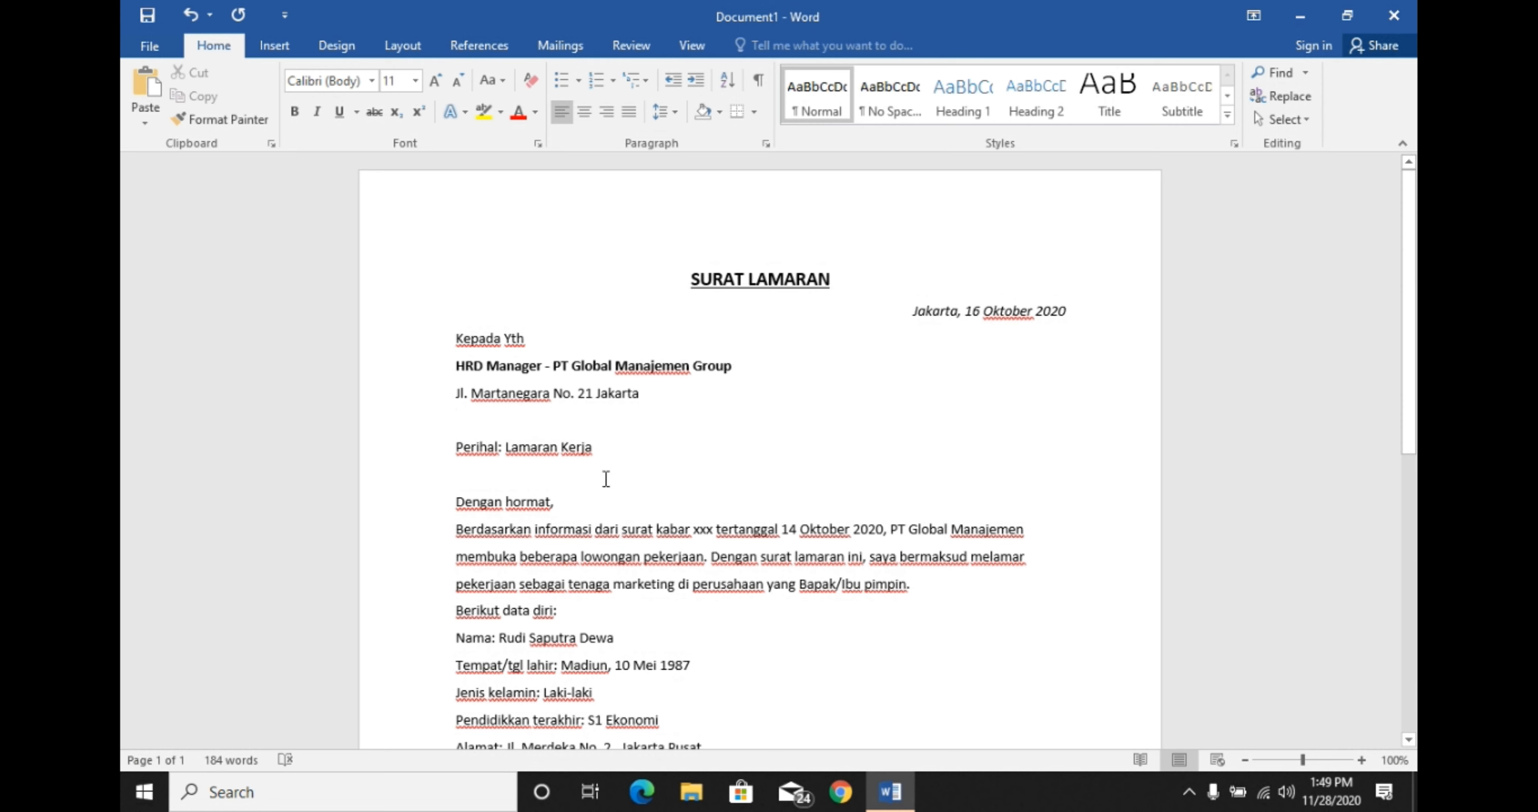
Make the subject line "Perihal: Lamaran Kerja" bold and the greeting "Dengan hormat," italic.
left_click(414, 457)
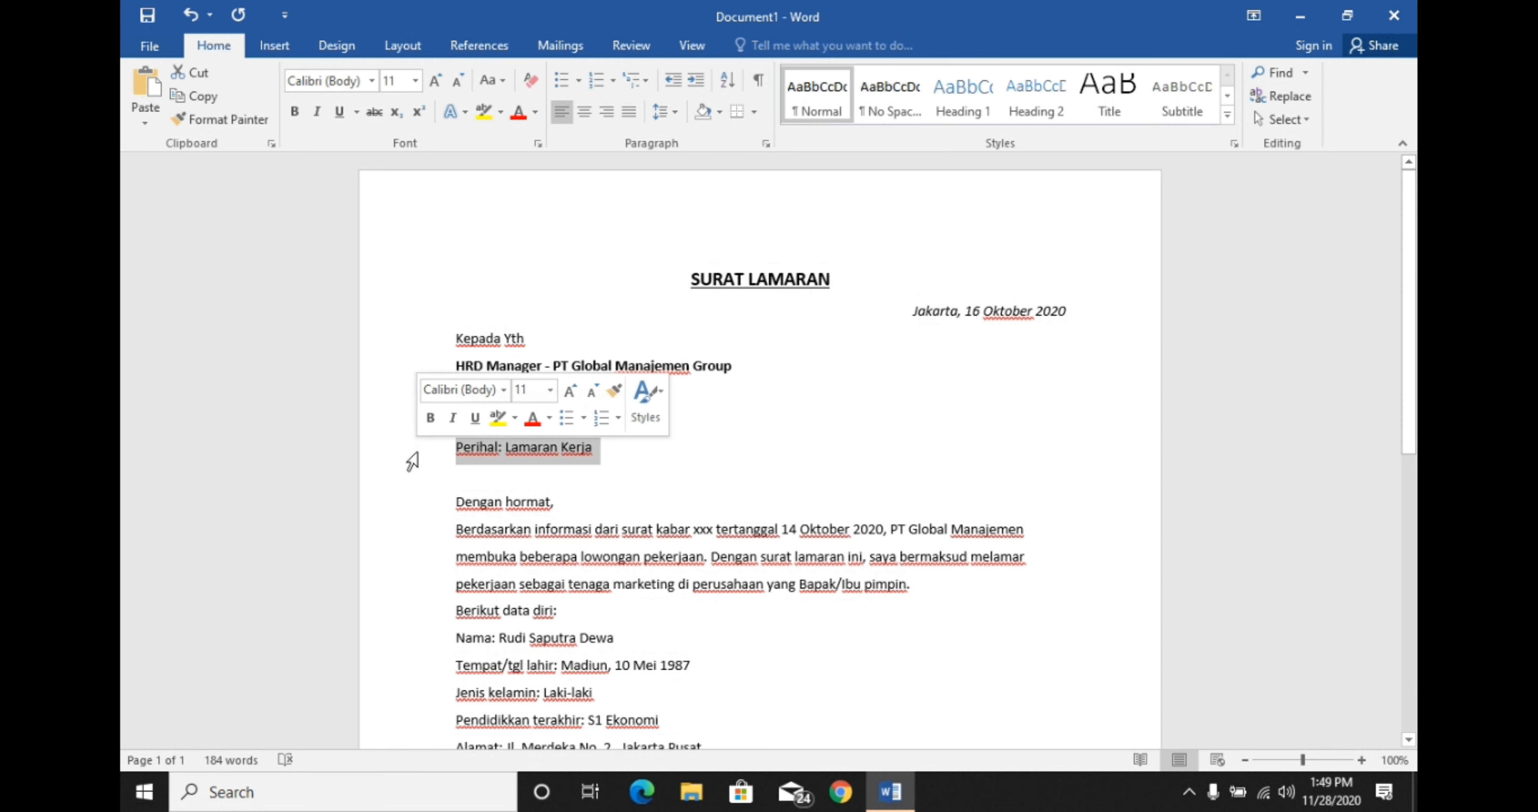
left_click(294, 112)
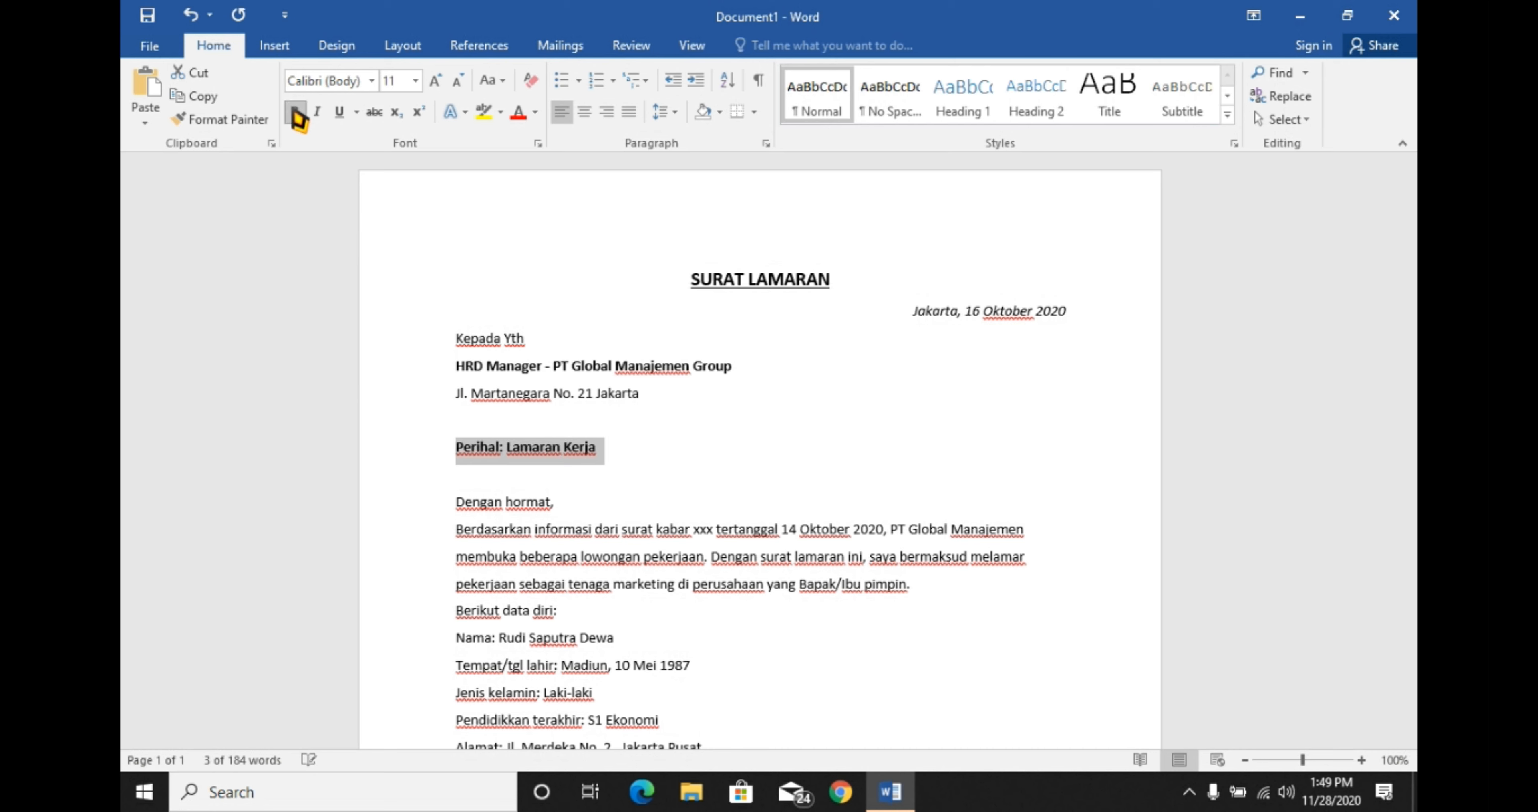
left_click(440, 508)
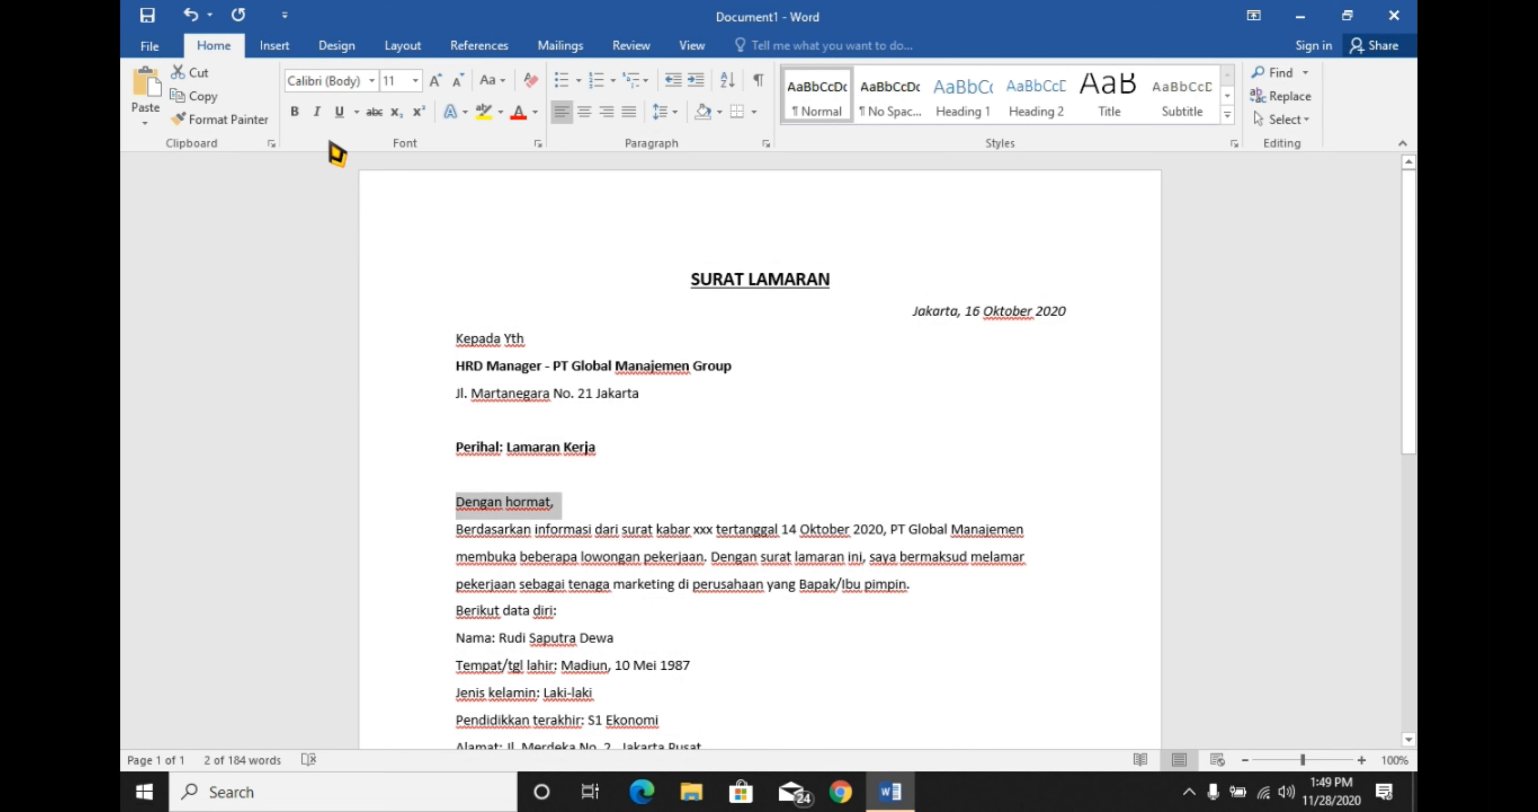
left_click(318, 112)
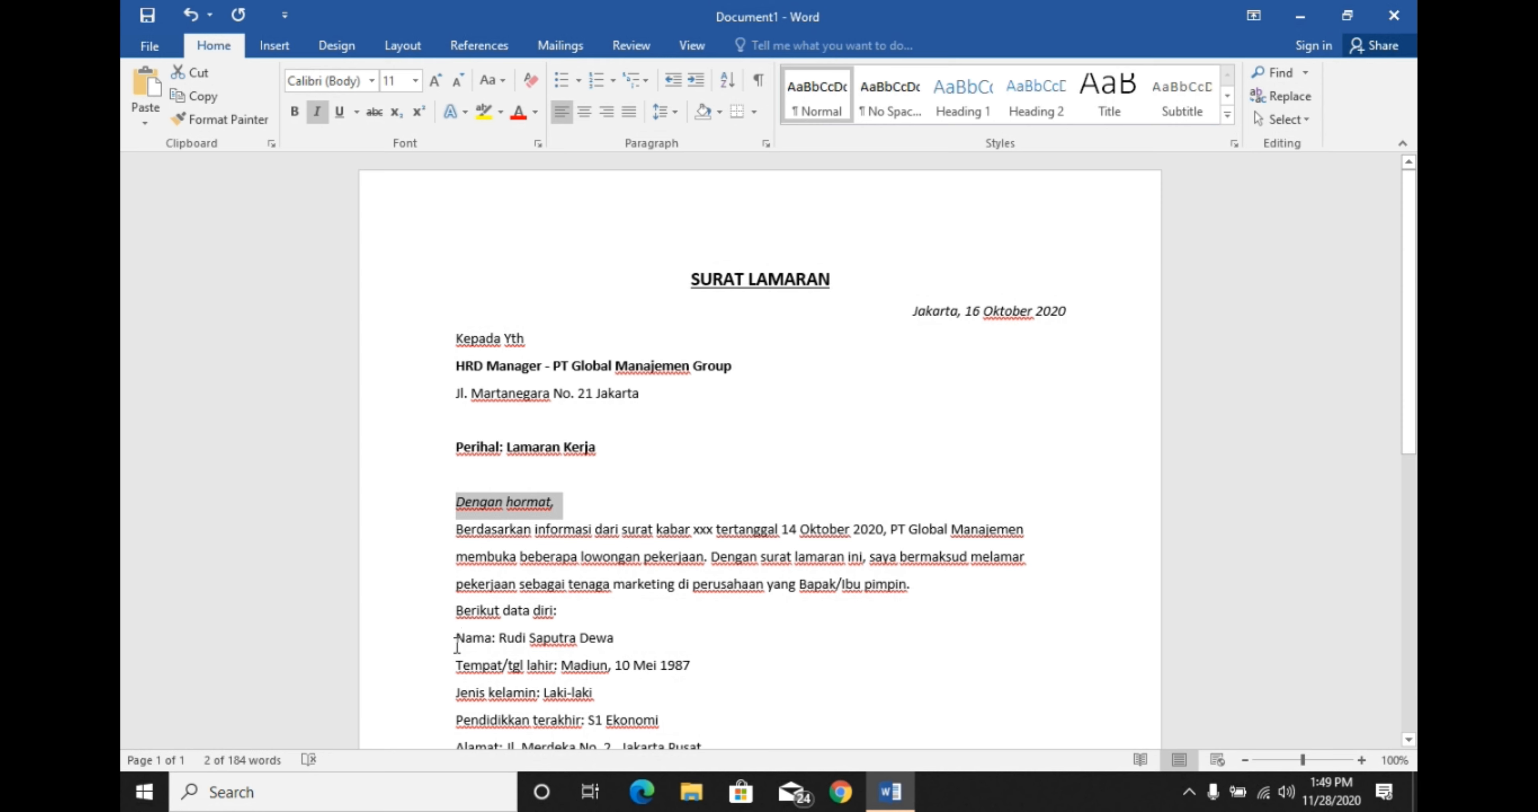
Indent the five personal data lines from Nama through Alamat by two levels.
left_click(457, 638)
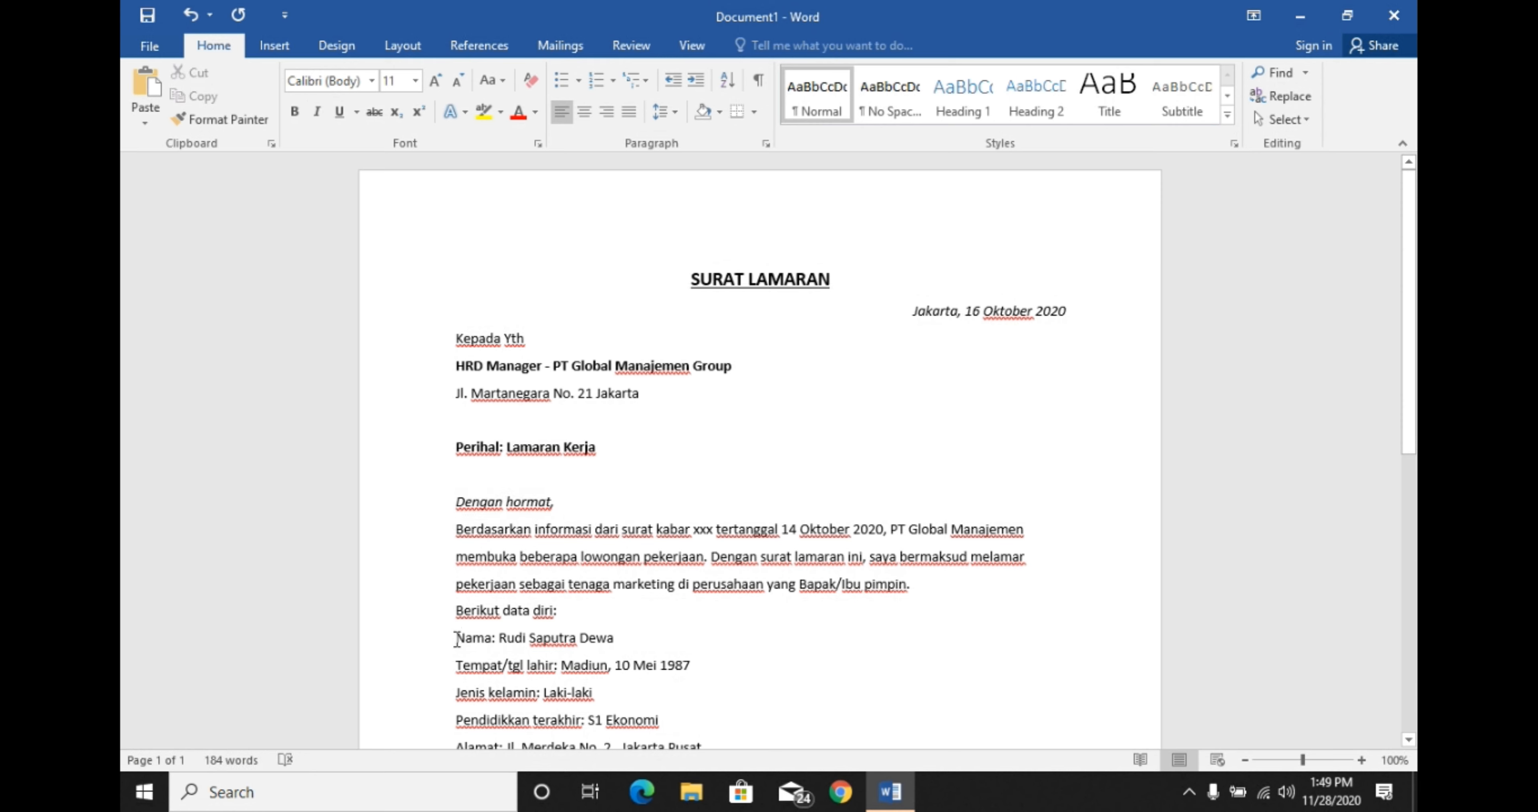
left_click(457, 638)
key("shift+Down")
key("shift+Down")
key("shift+Down")
key("shift+Down")
key("shift+Down")
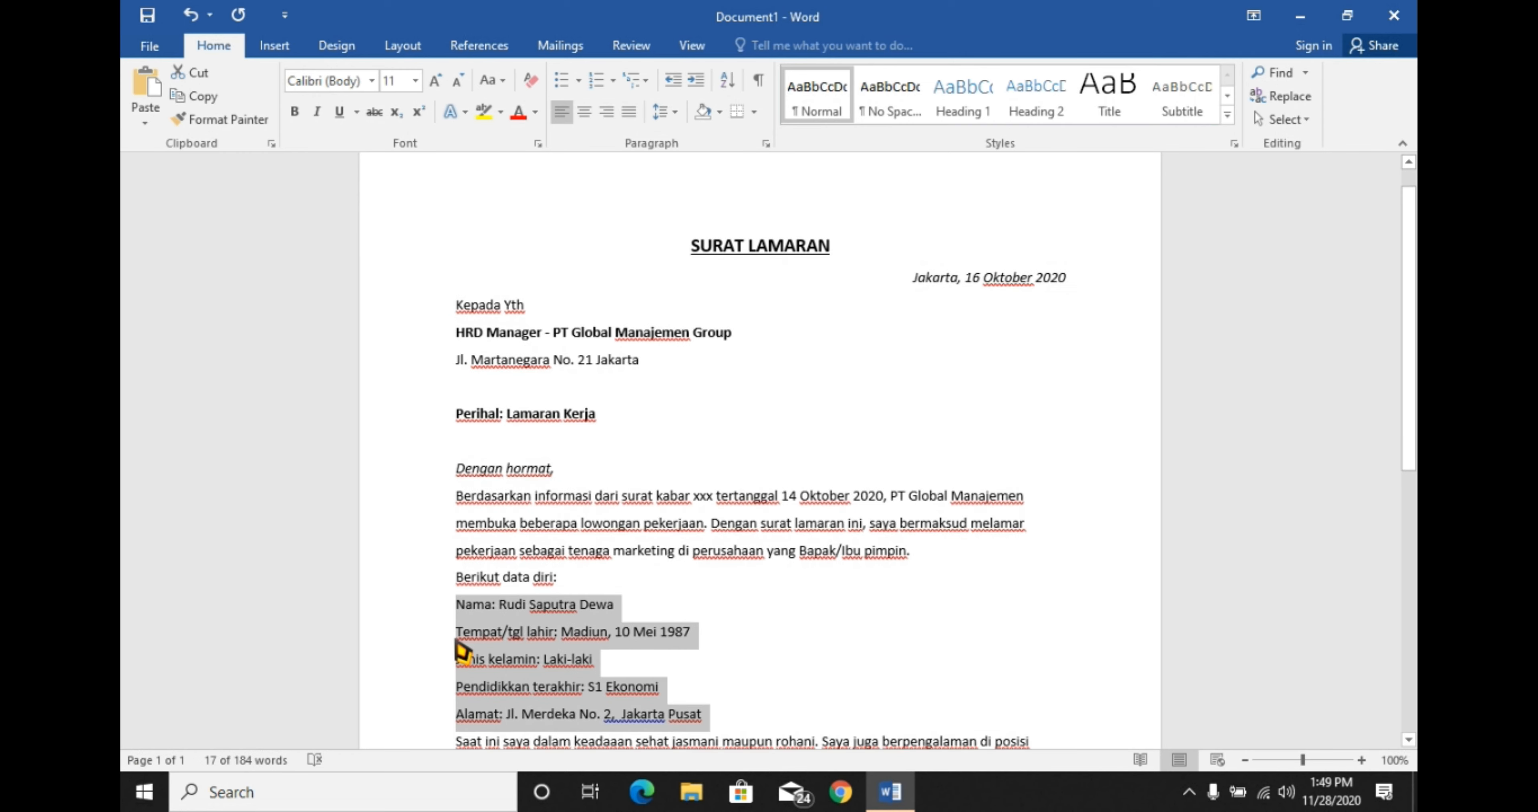
key("shift+Down")
key("shift+Up")
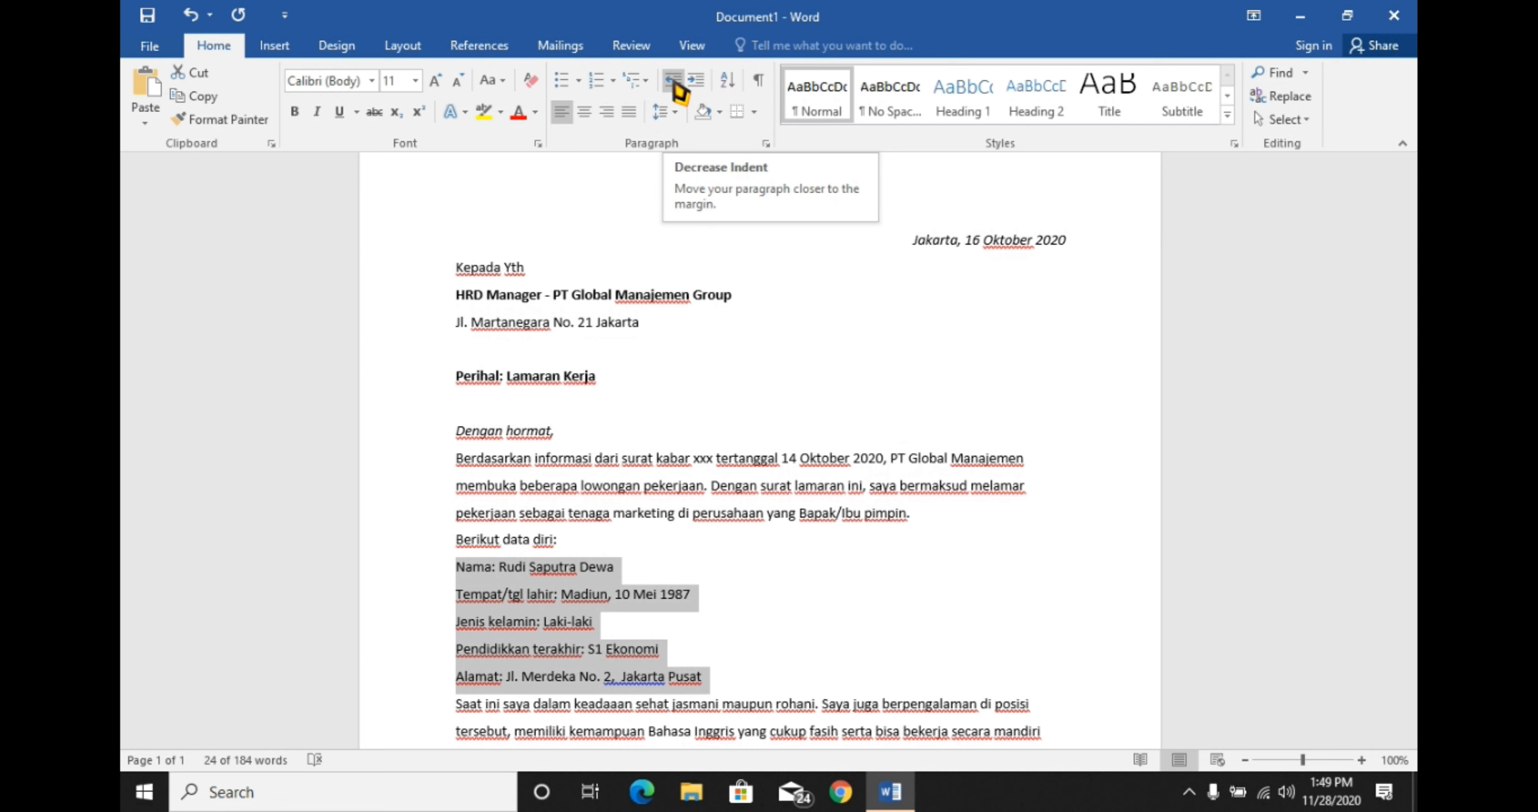
left_click(694, 88)
left_click(694, 88)
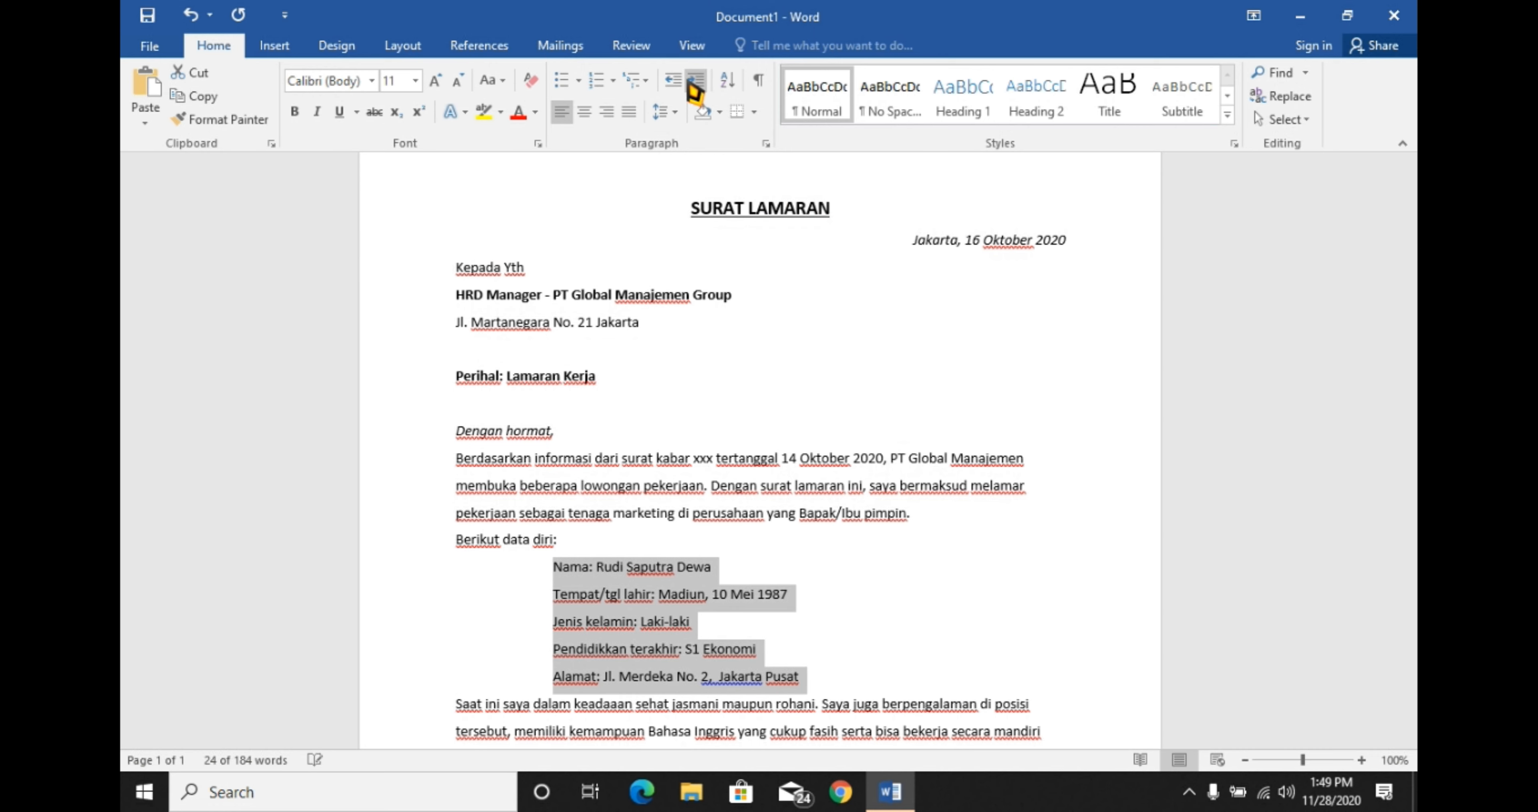
Try indenting the personal data lines two levels further, and reduce the indent by two levels again.
left_click(695, 88)
left_click(695, 88)
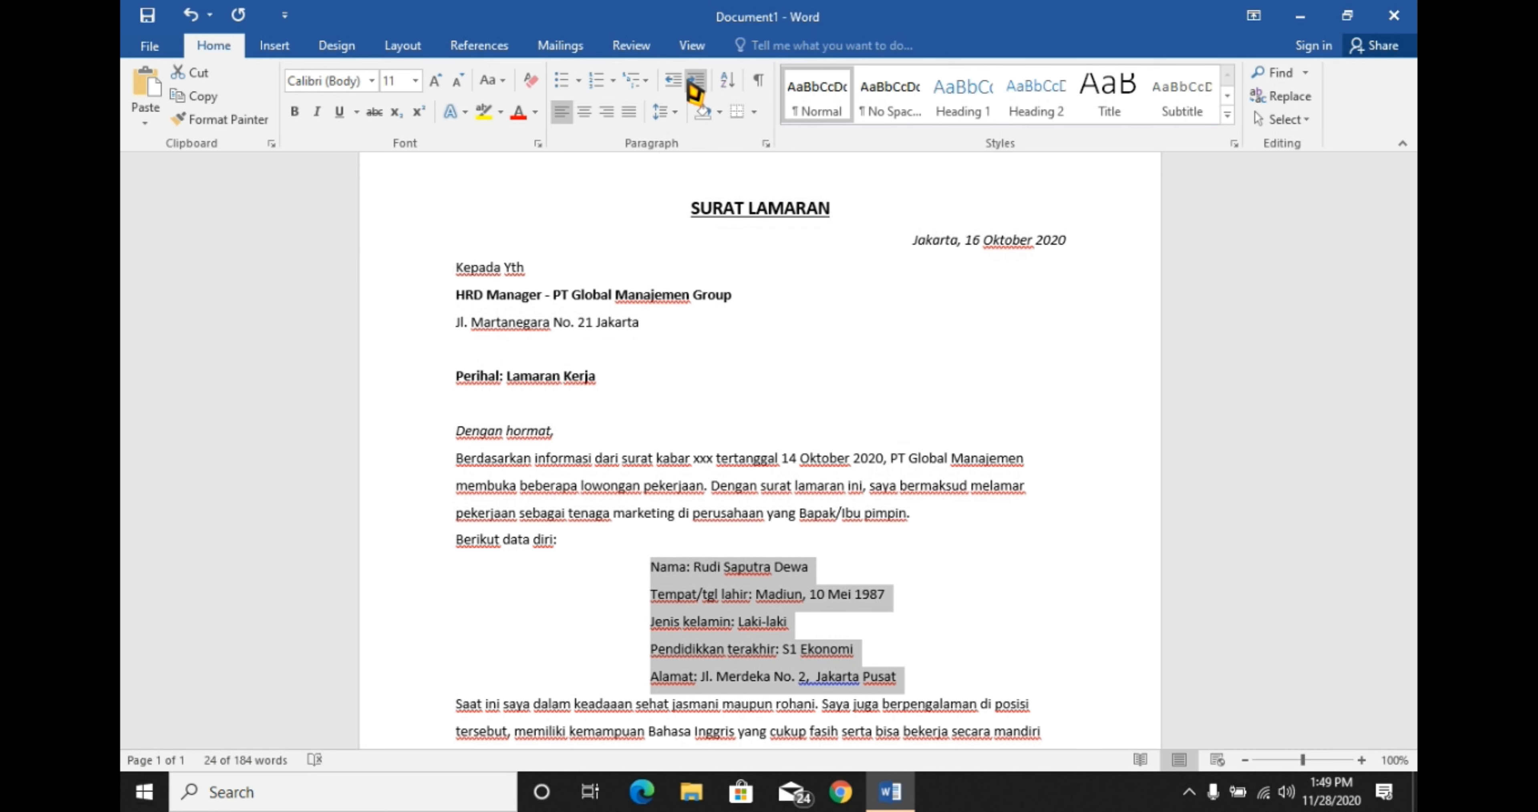
left_click(674, 88)
left_click(673, 88)
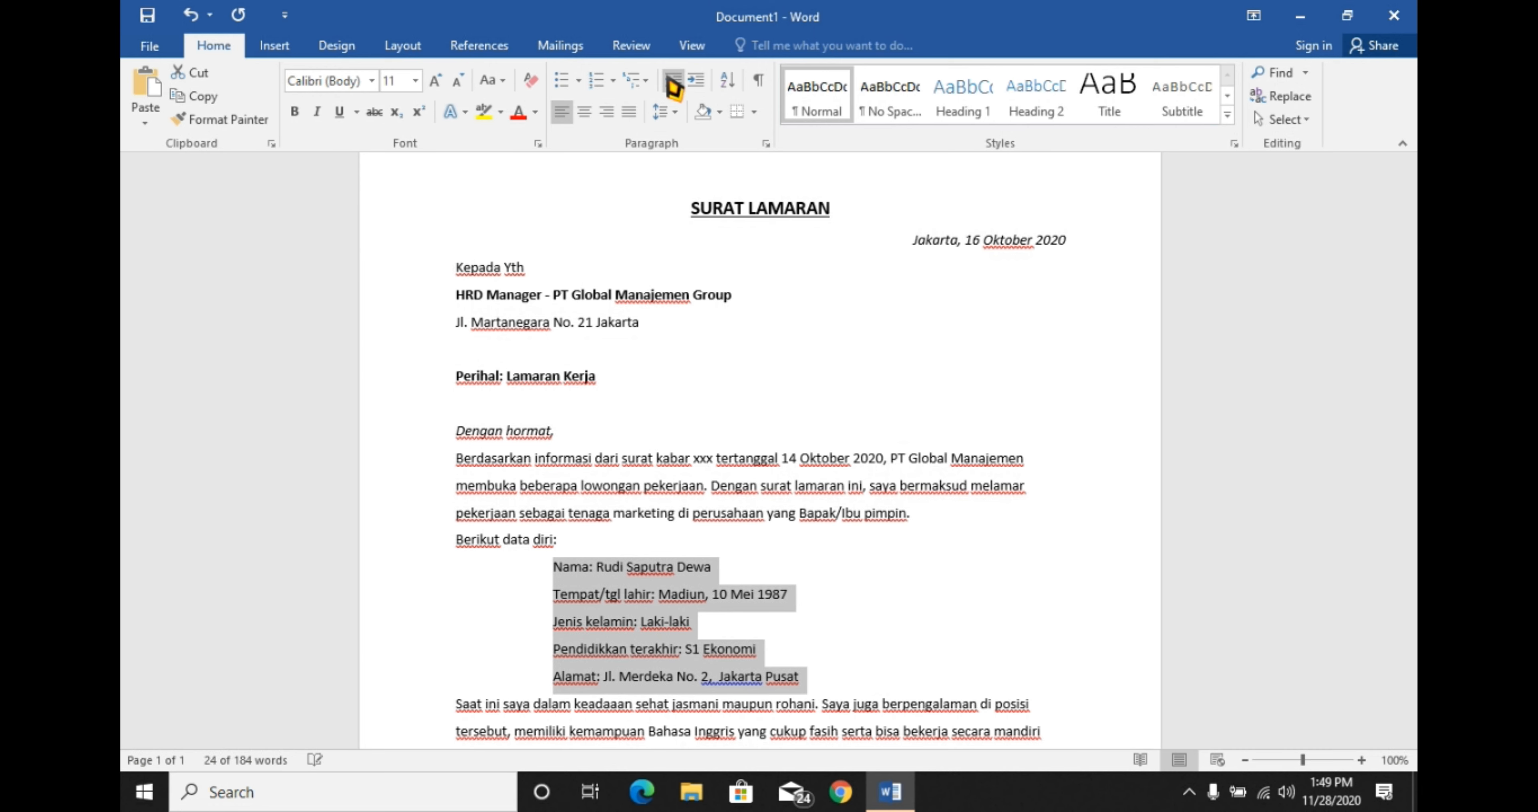
Reduce the personal data lines' indent by one level and apply four-diamond bullets to them.
left_click(673, 88)
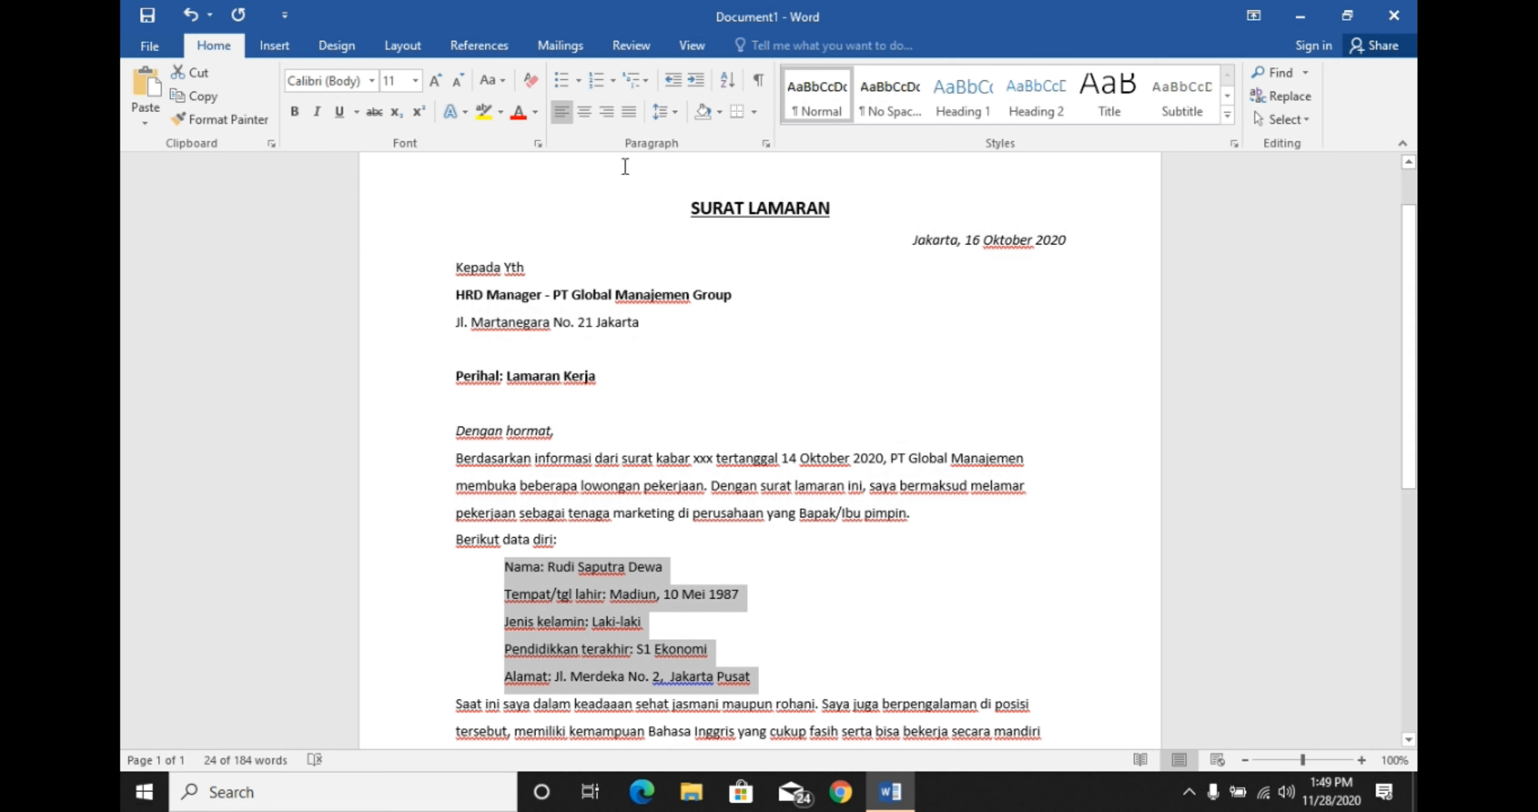
left_click(612, 82)
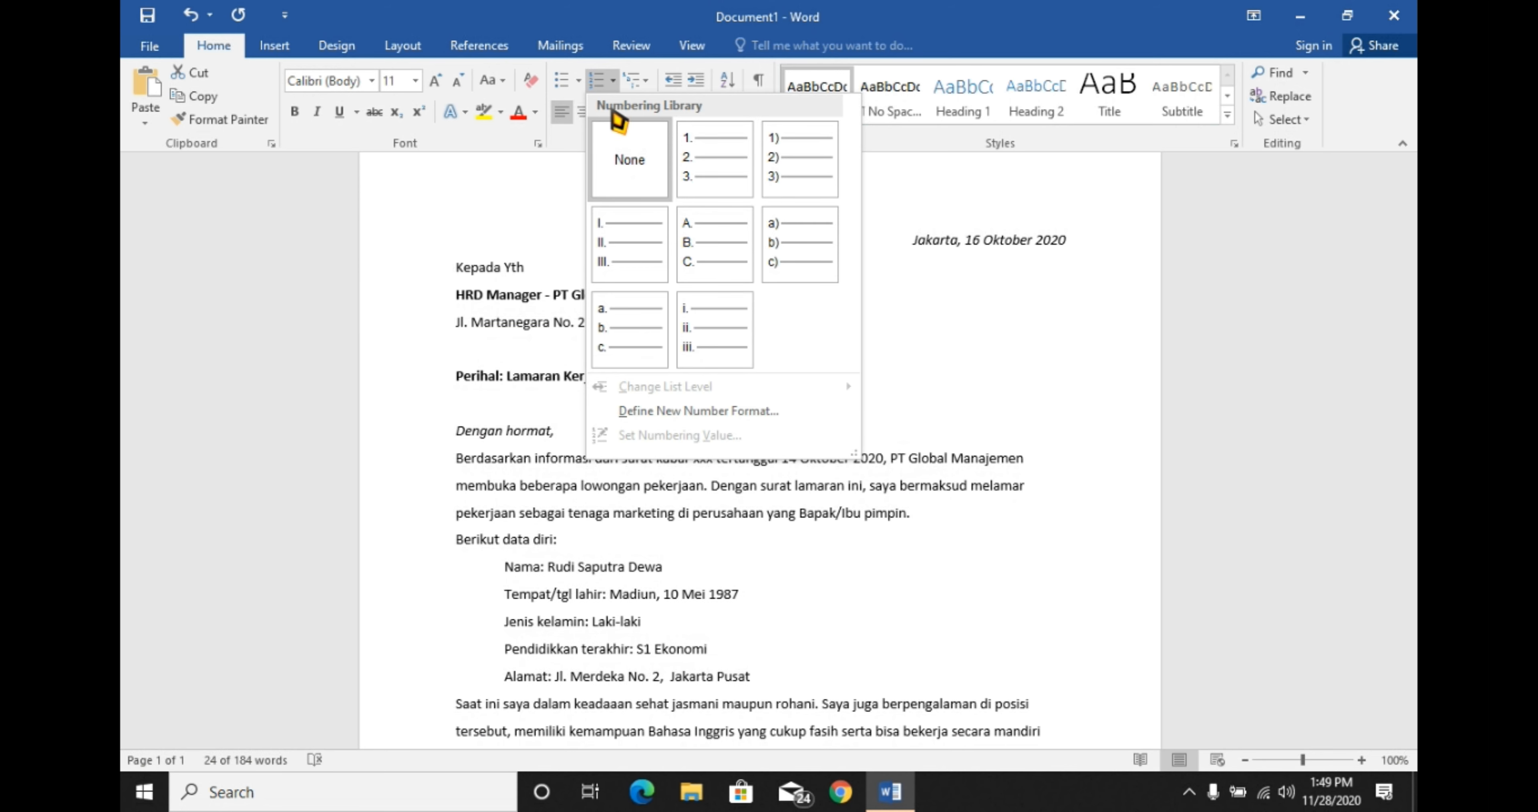
left_click(579, 80)
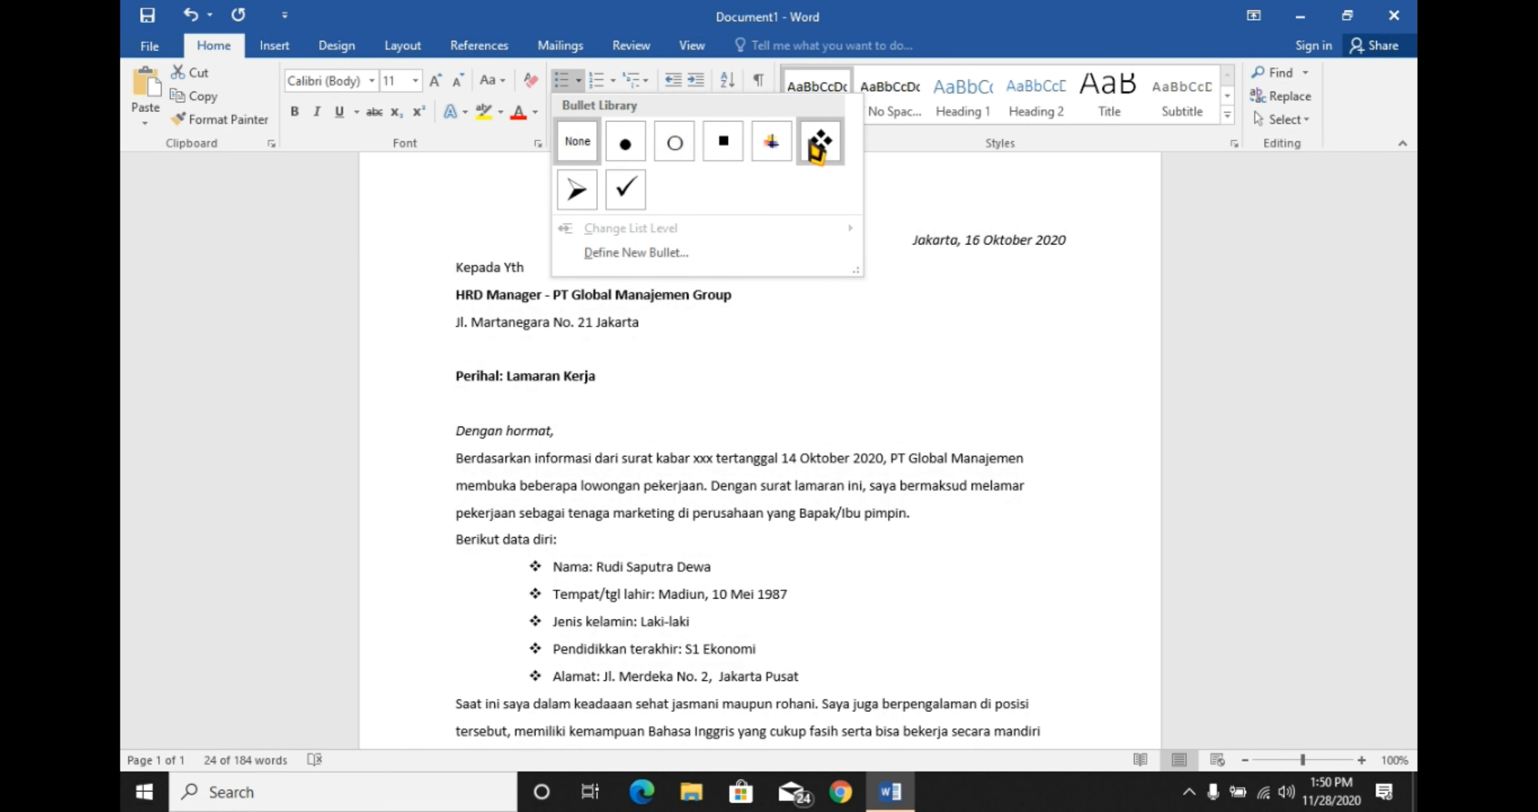
left_click(817, 146)
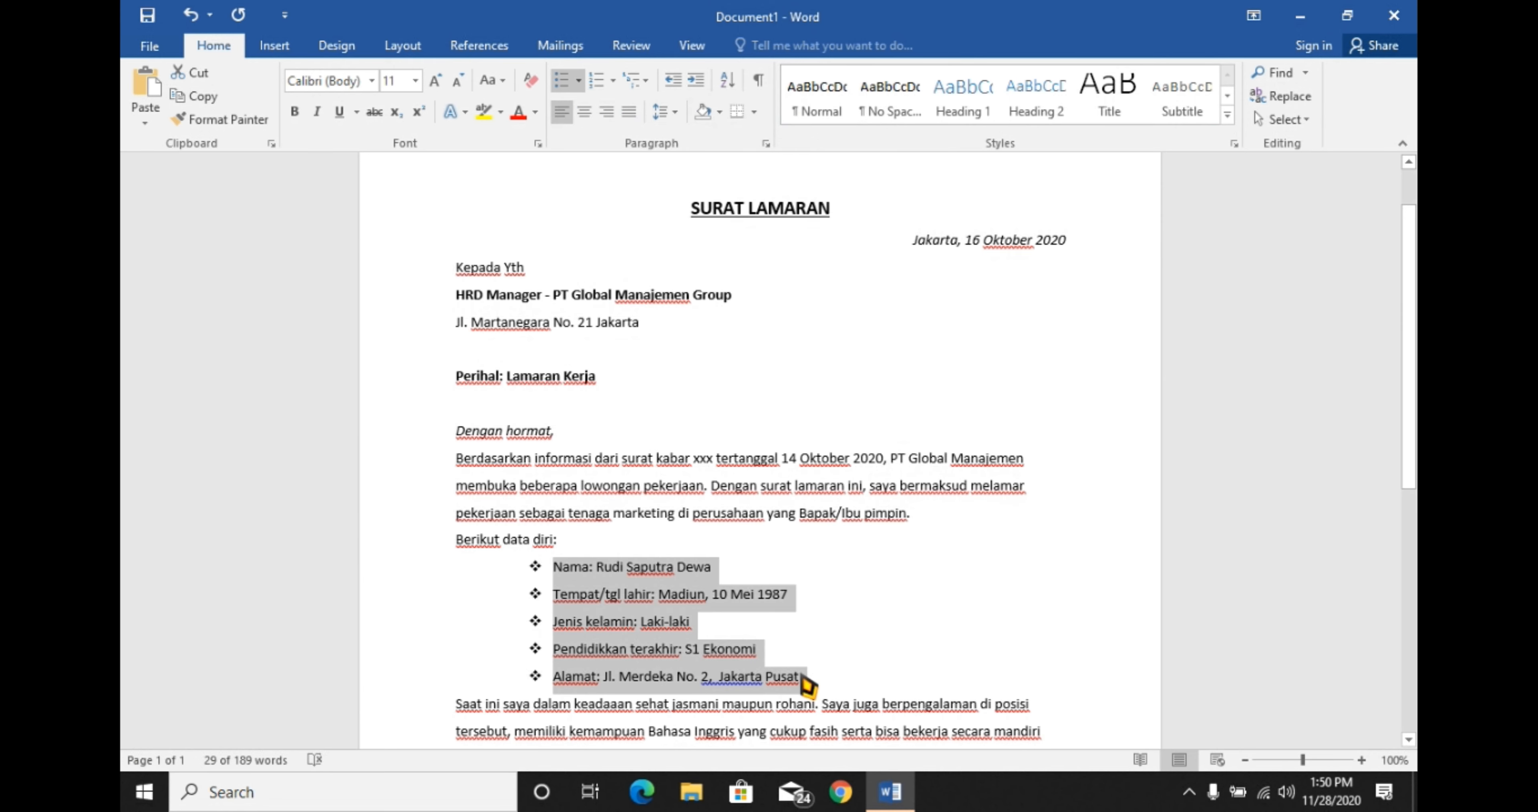
Insert a blank line between the Alamat bullet and the paragraph beginning "Saat ini saya".
left_click(819, 686)
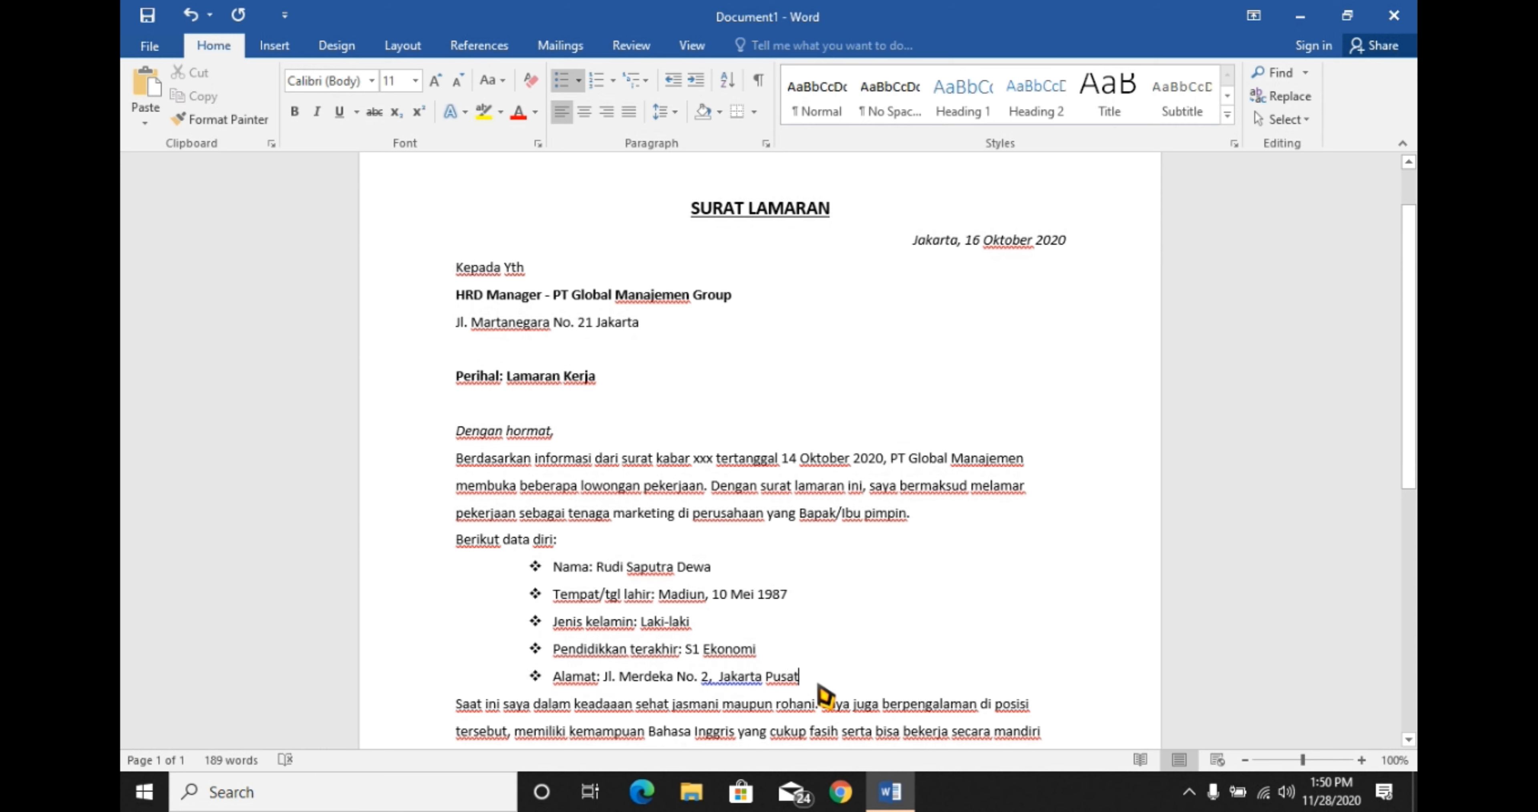
left_click(458, 704)
key("Return")
Indent the six attachment lines from "Foto ukuran 3 x 4" through "Fotokopi surat pengalaman kerja" by one level.
scroll(458, 597, "down", 5)
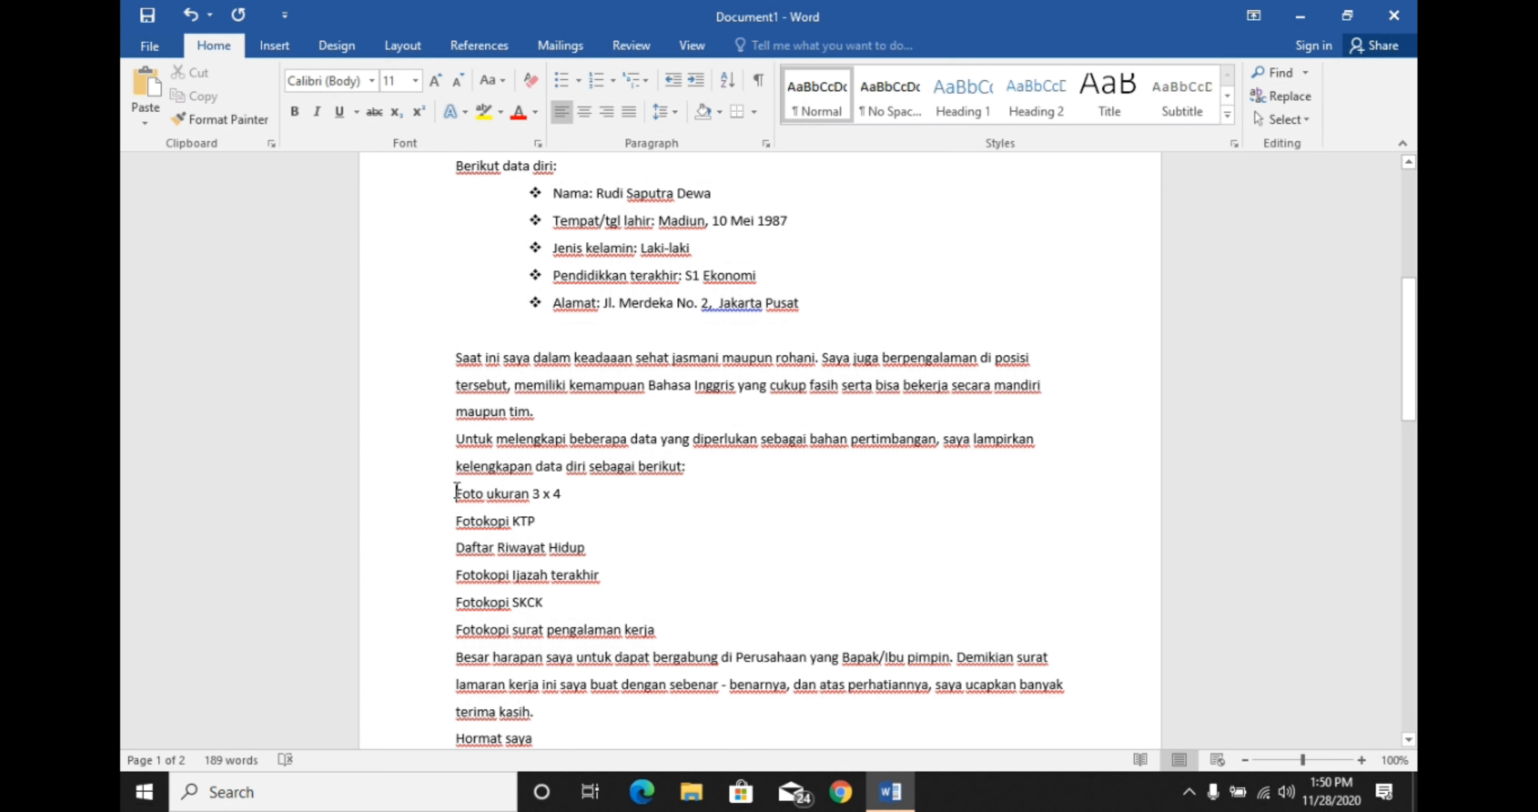
left_click(456, 493)
key("shift+Down")
key("shift+Down")
key("shift+Down")
key("shift+Down")
key("shift+Down")
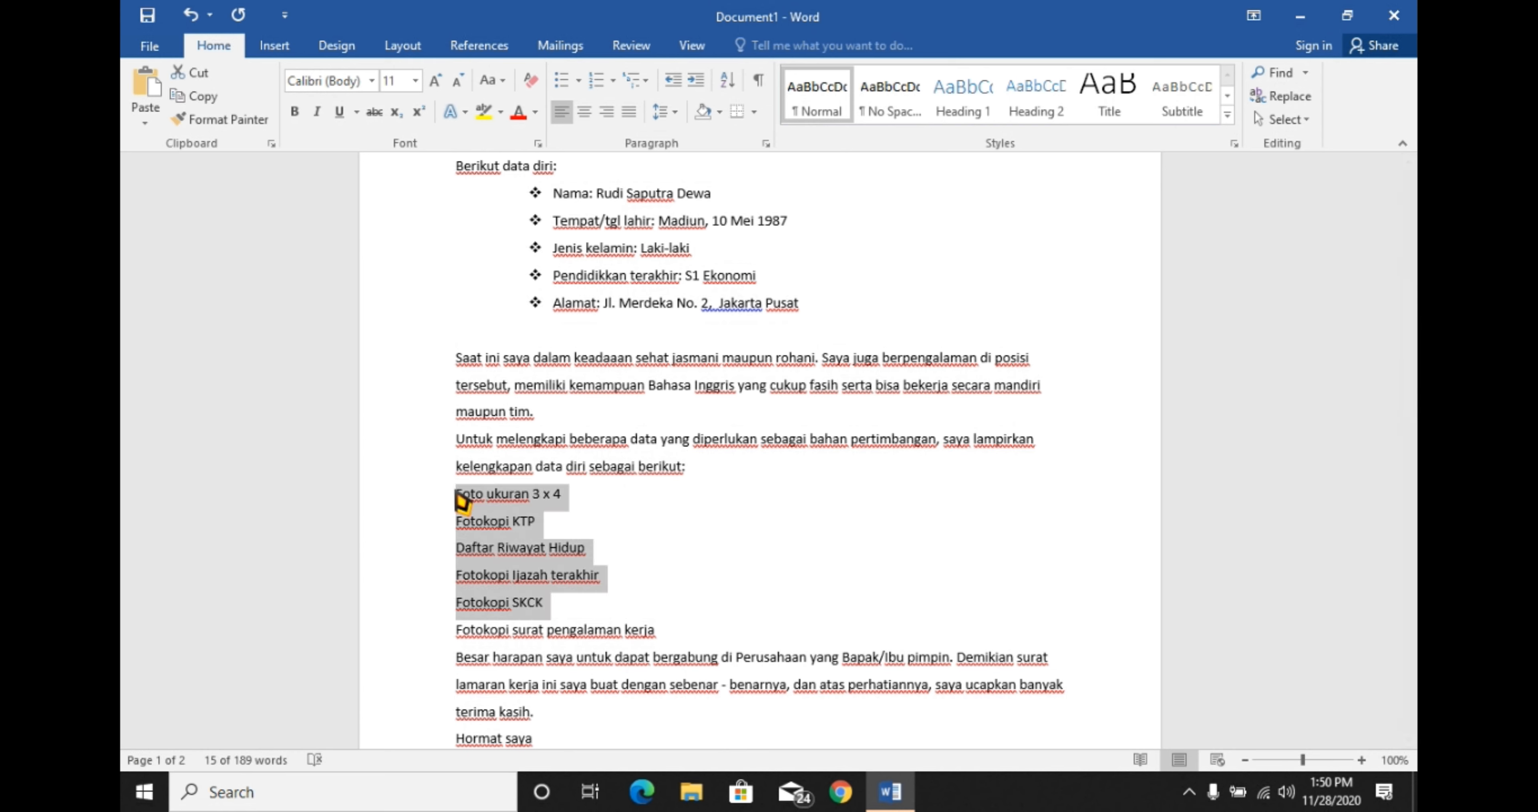
key("shift+Down")
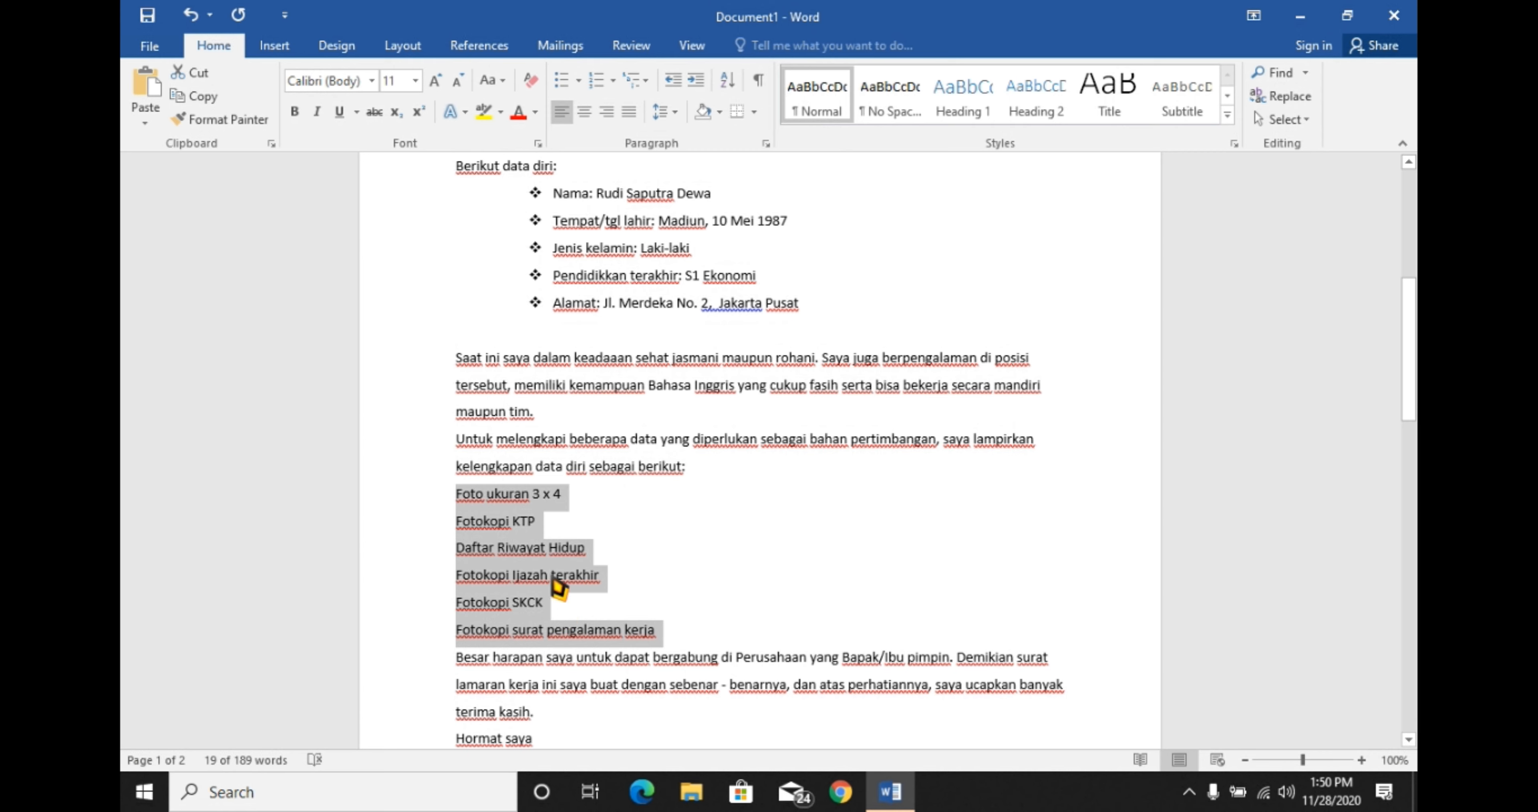
left_click(696, 80)
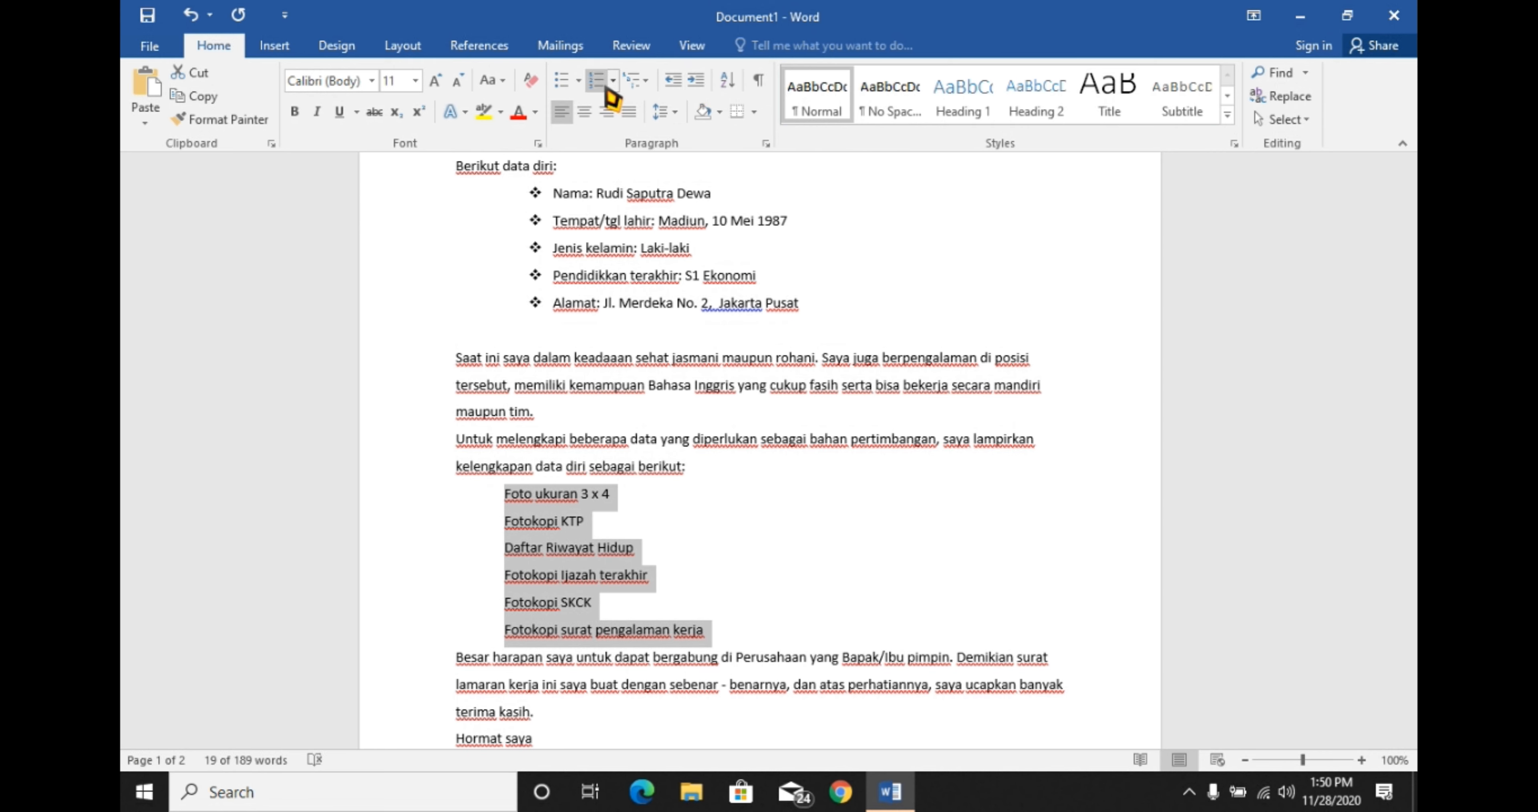
Number the six attachment lines using the 1. 2. 3. numbering format.
left_click(614, 83)
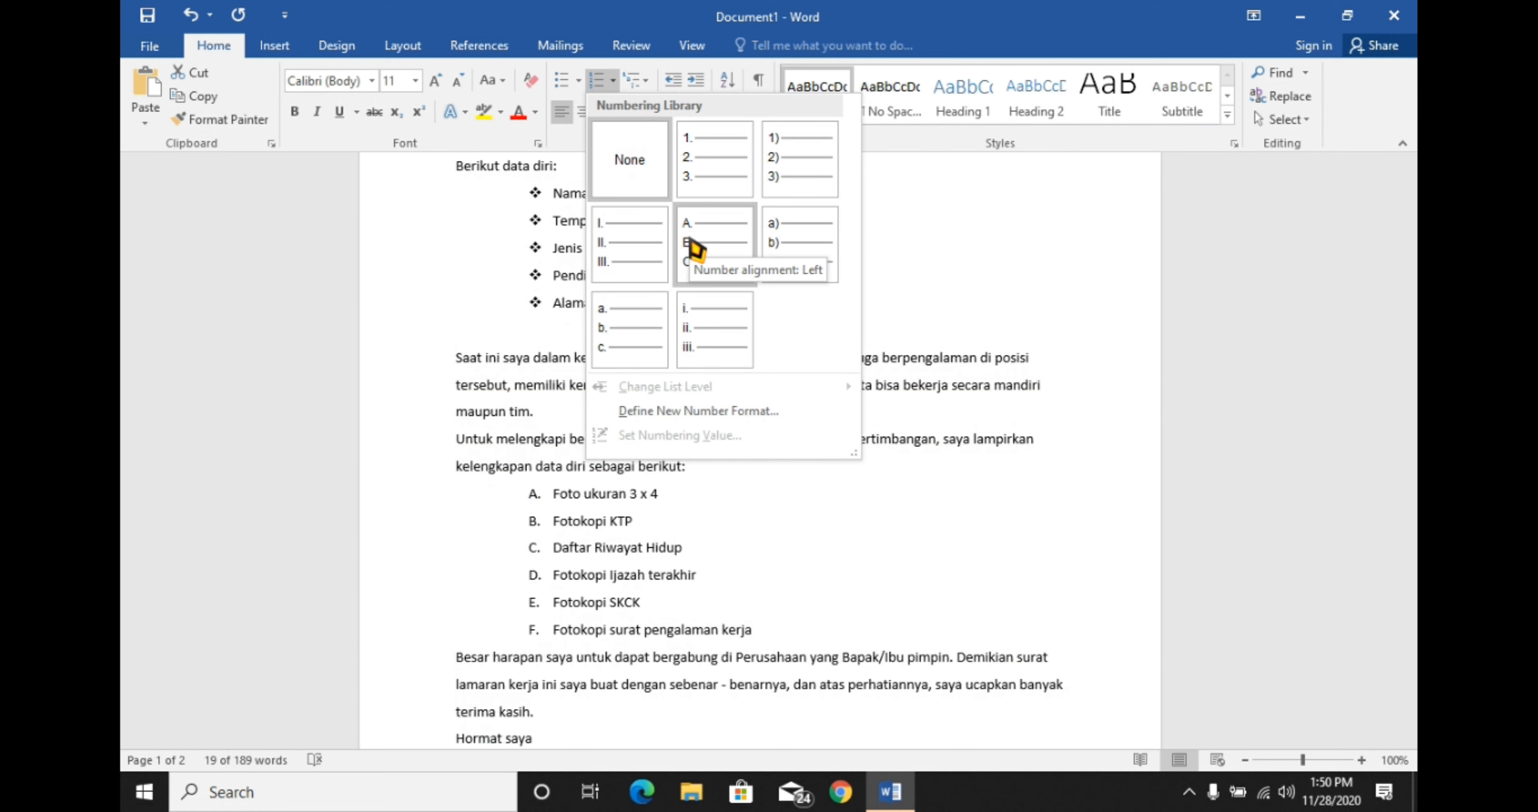
left_click(713, 152)
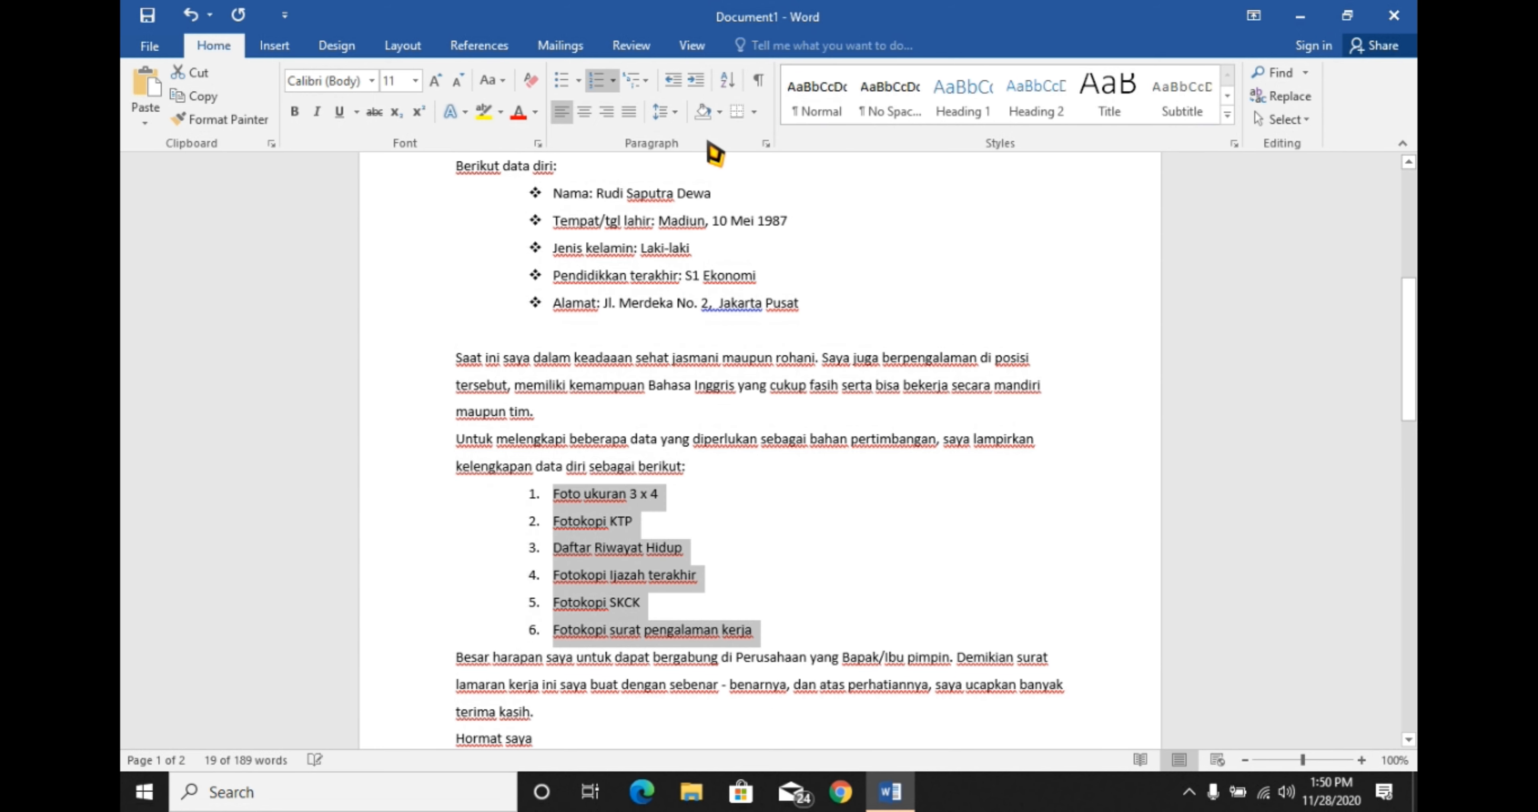
left_click(771, 521)
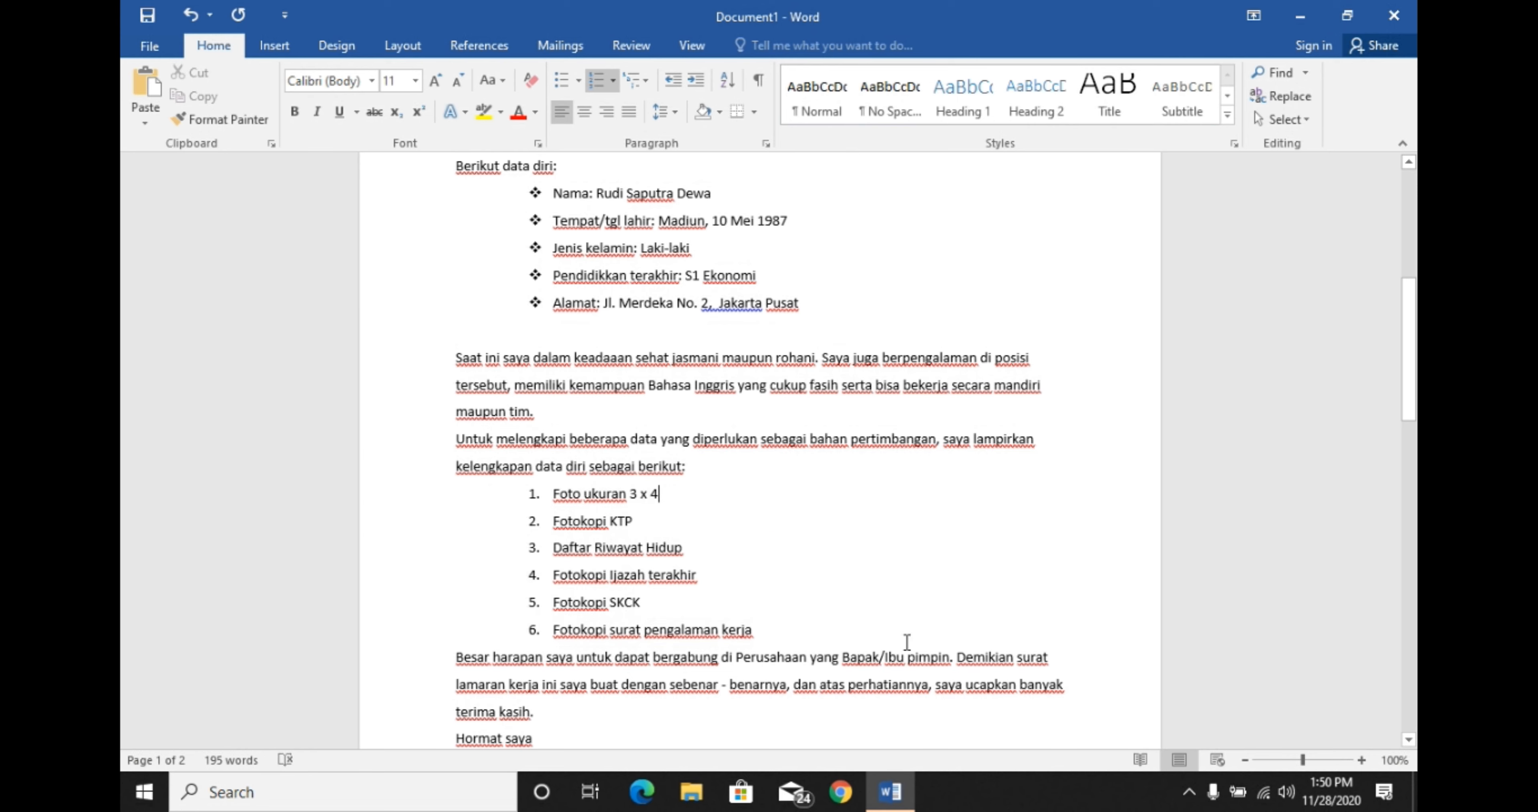
Place the text cursor in front of the signature name at the end of the letter.
left_click(1409, 740)
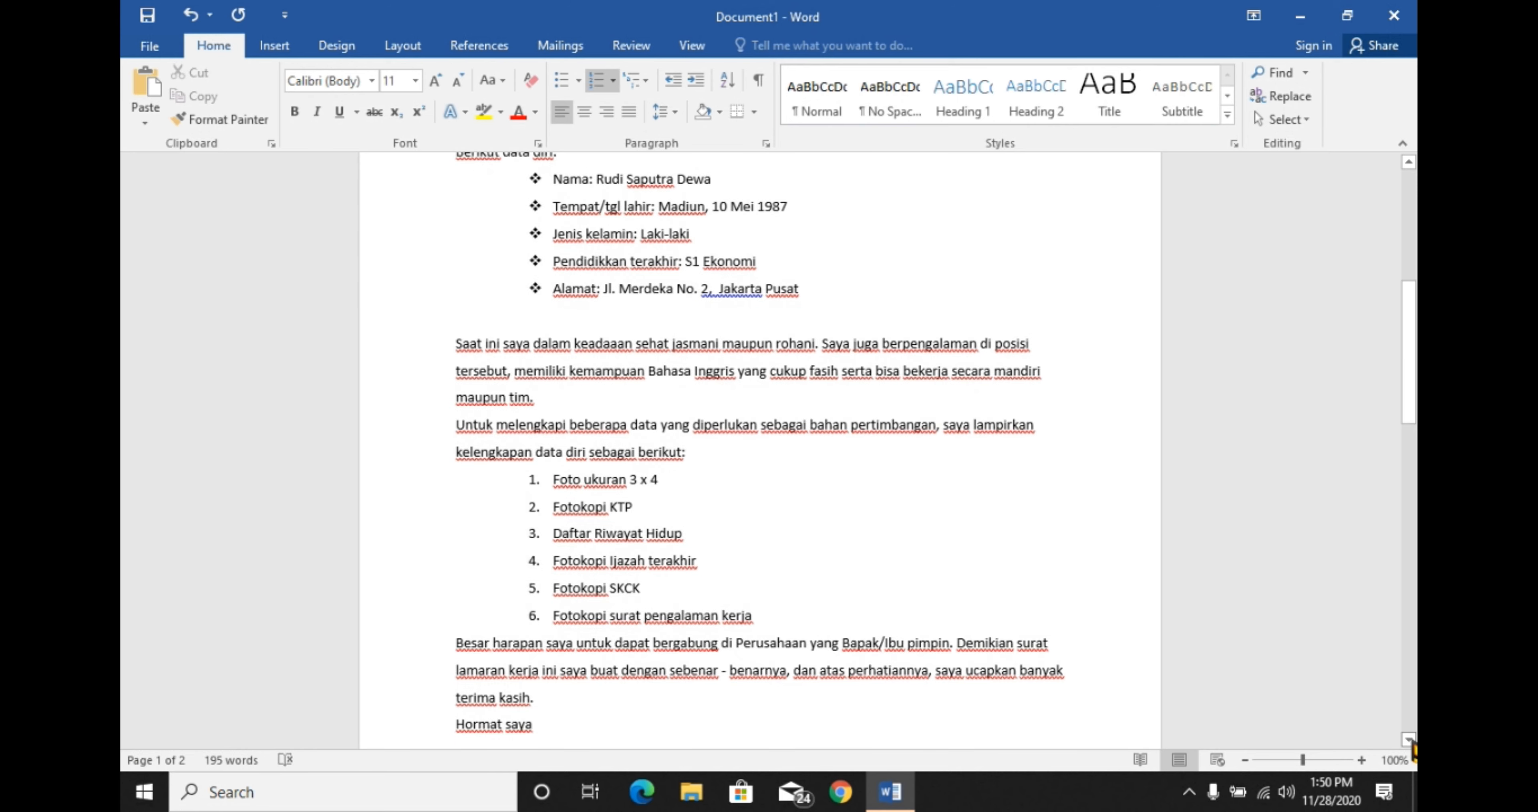
left_click(1409, 740)
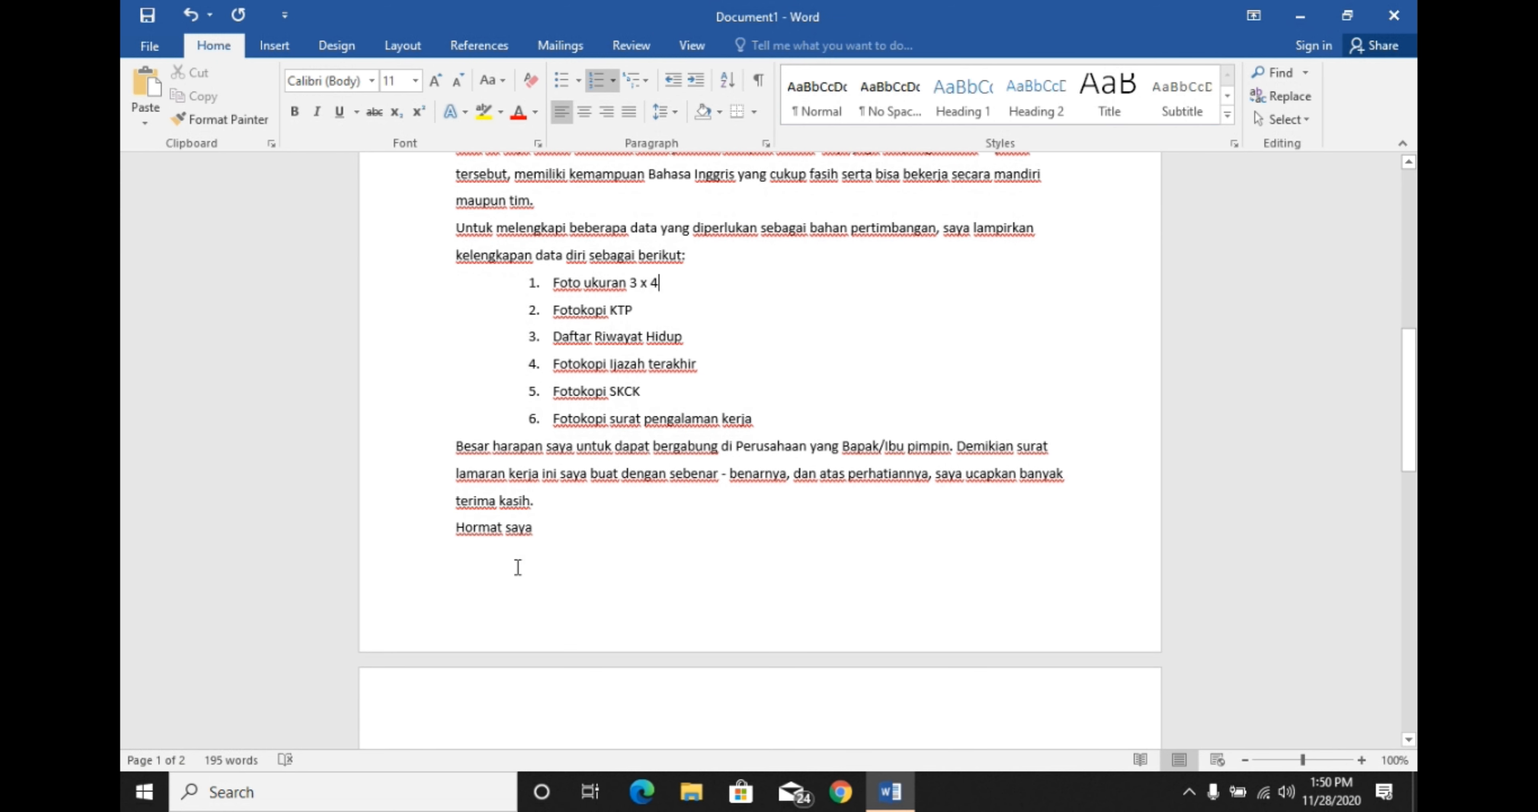
left_click(534, 555)
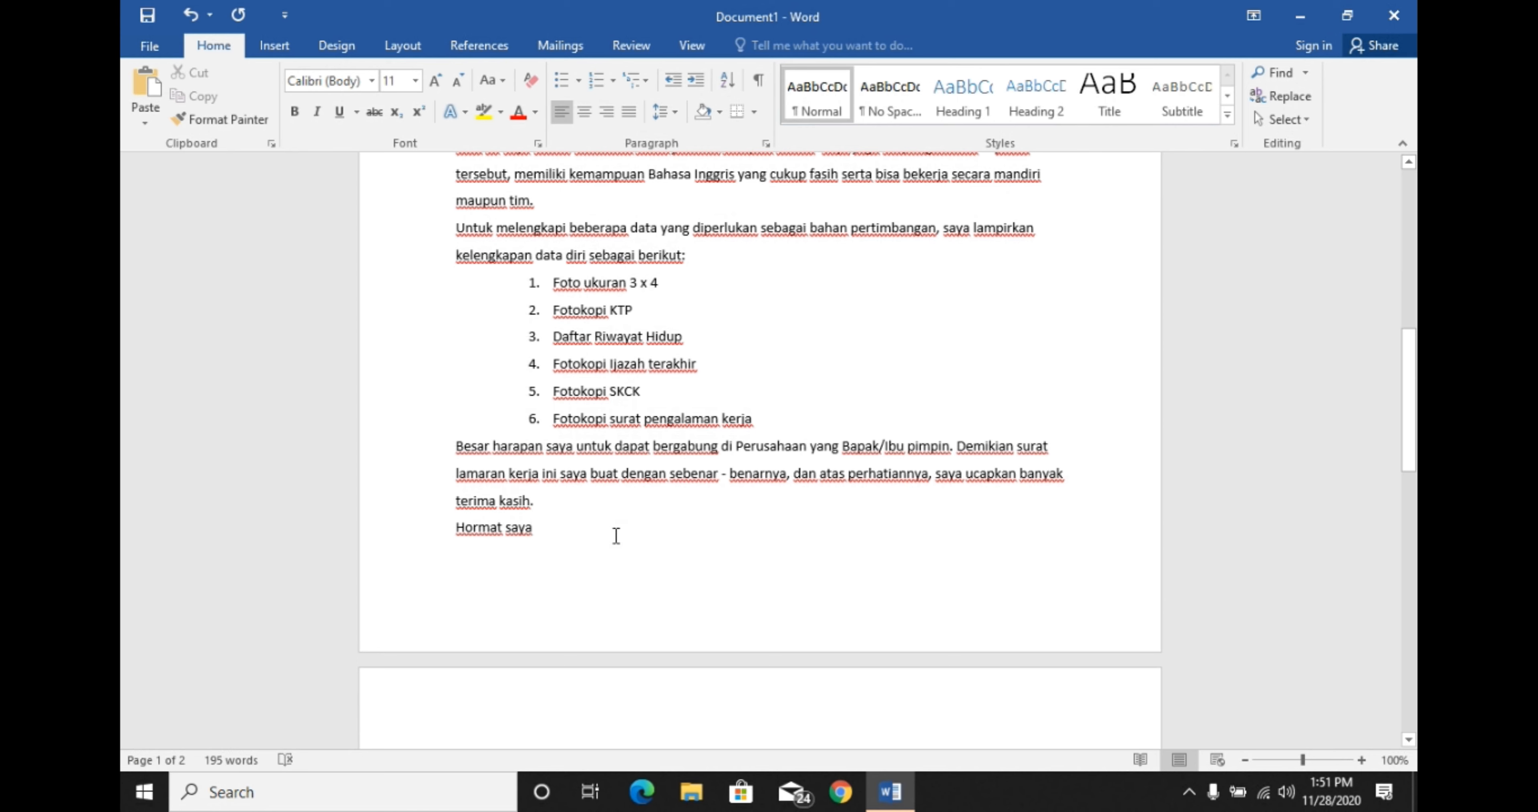
key("Delete")
key("ctrl+Return")
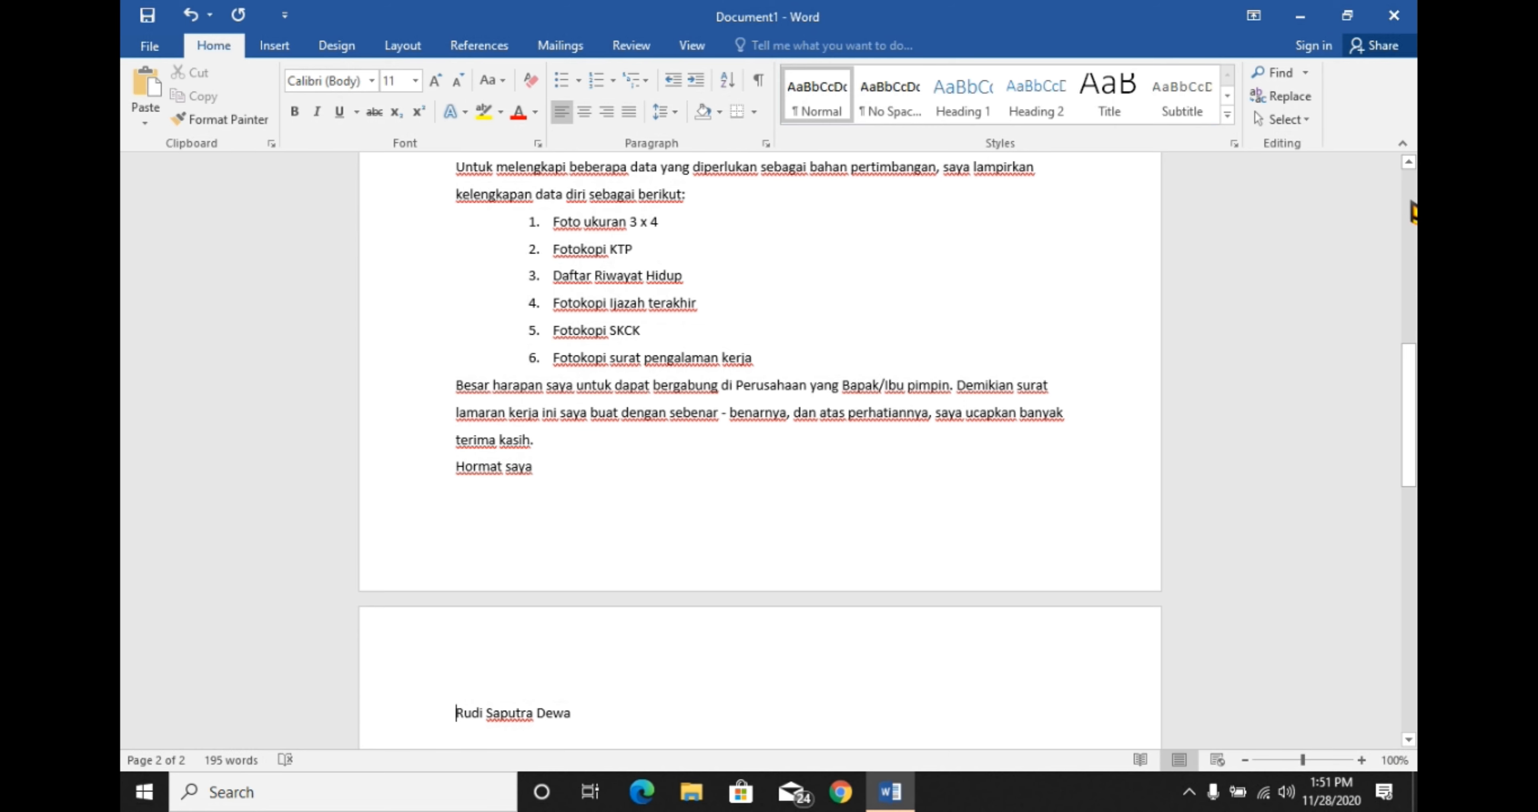
Set the whole document's custom page margins to 0.5" at the top and 0.3" at the bottom.
key("ctrl+Home")
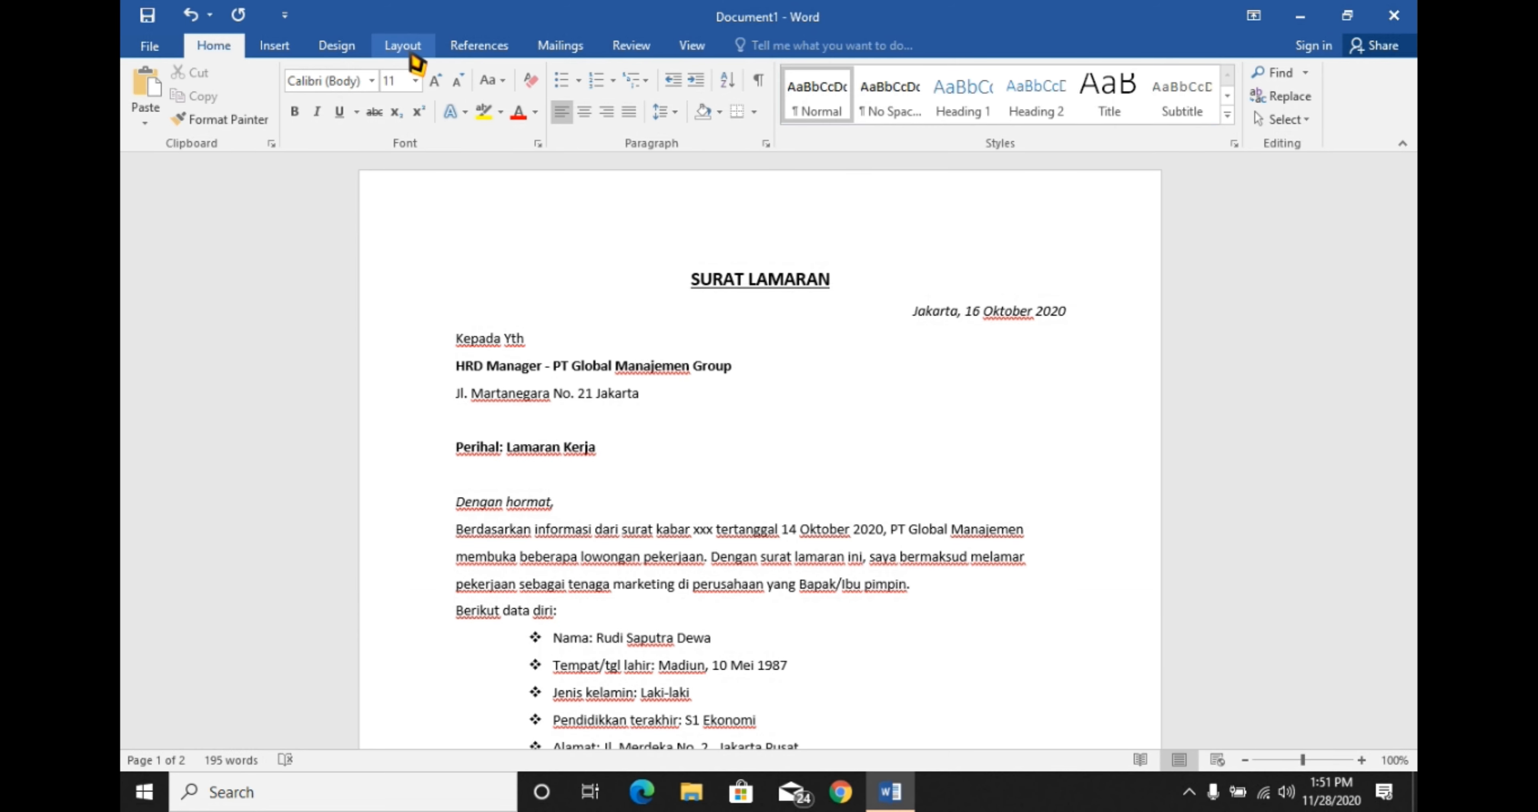
left_click(407, 48)
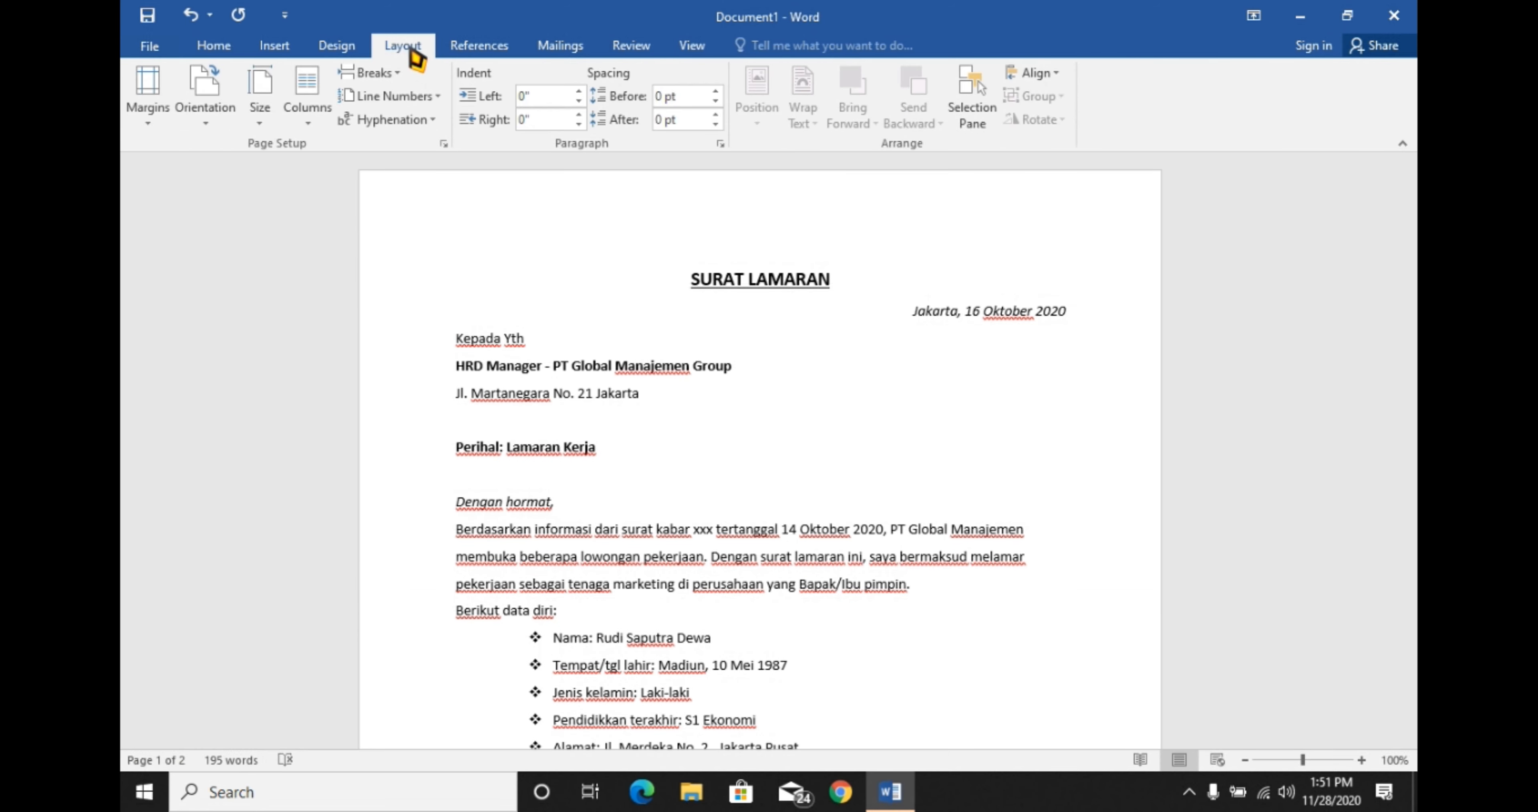
left_click(151, 129)
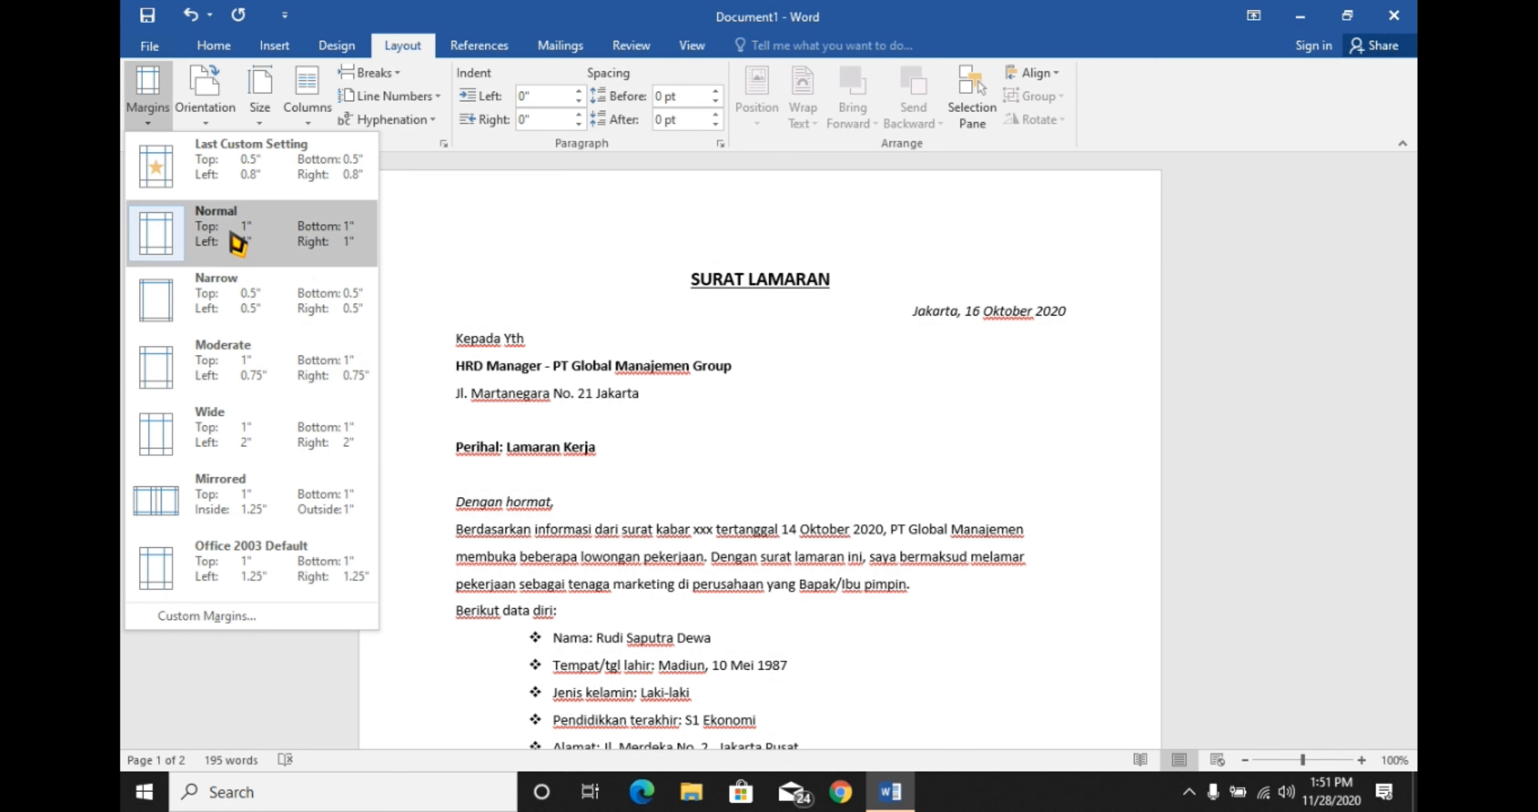
left_click(228, 617)
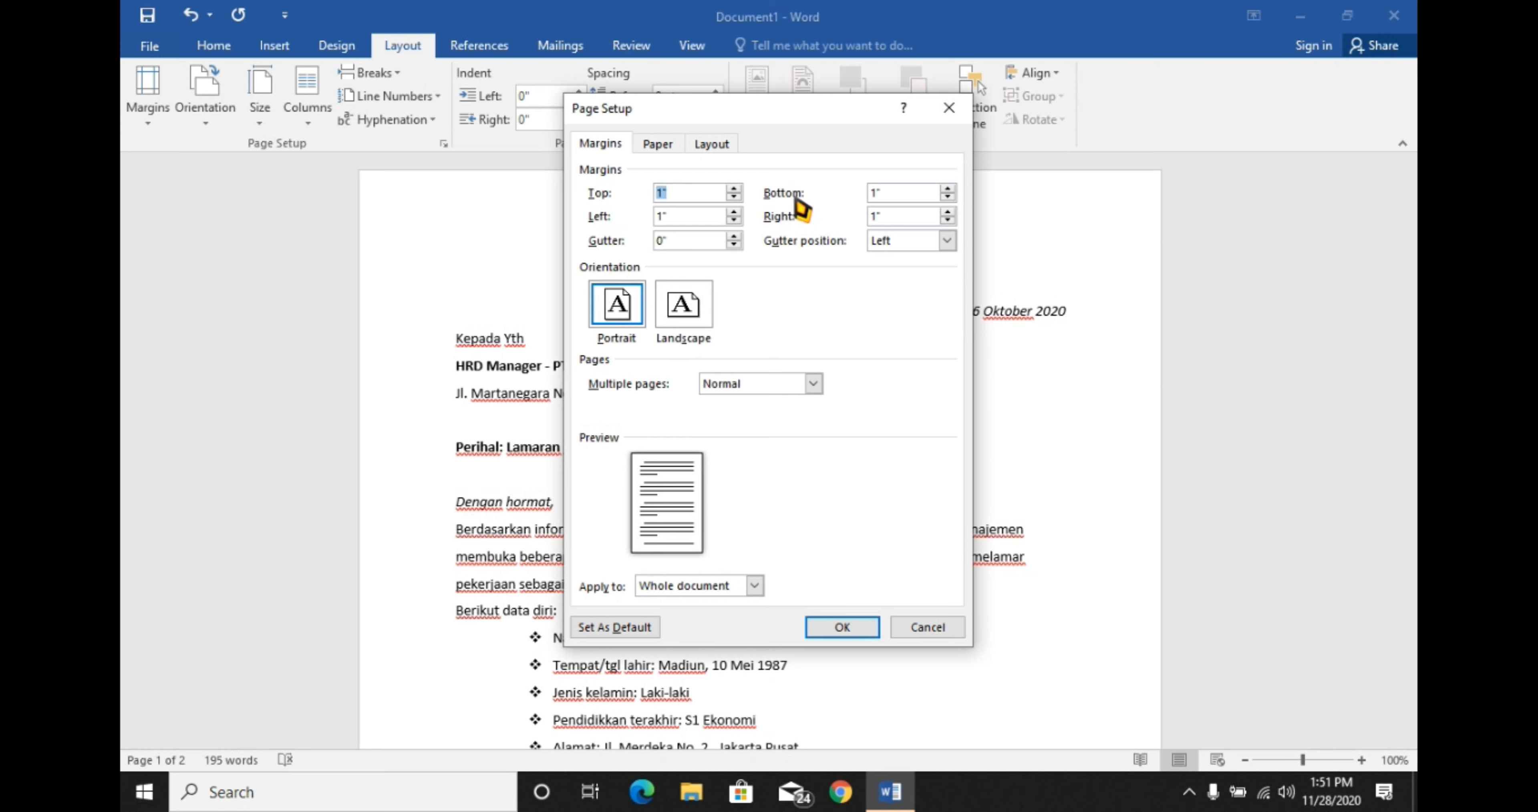
left_click(735, 197)
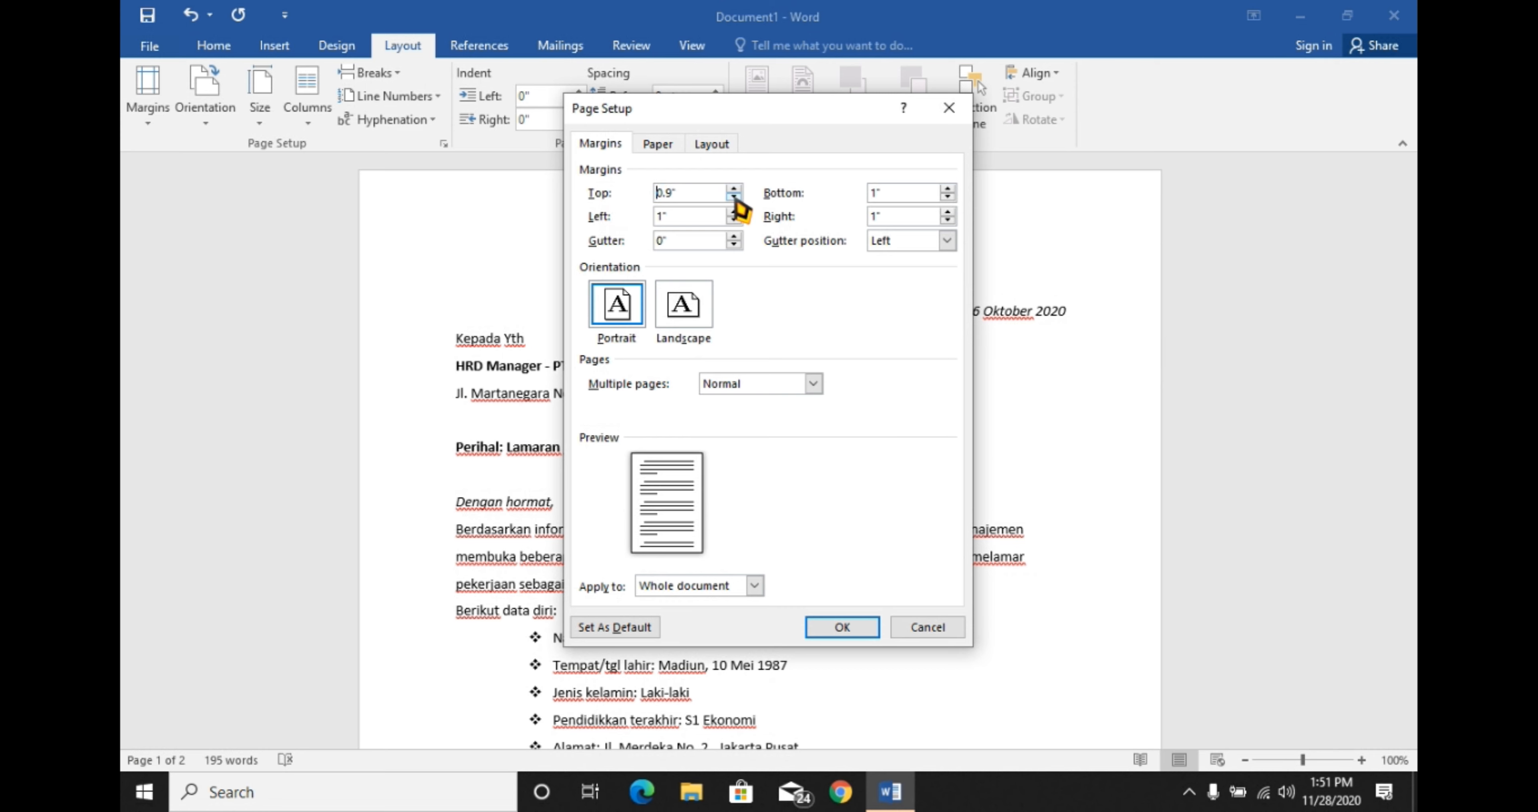
left_click(735, 198)
left_click(735, 197)
left_click(735, 197)
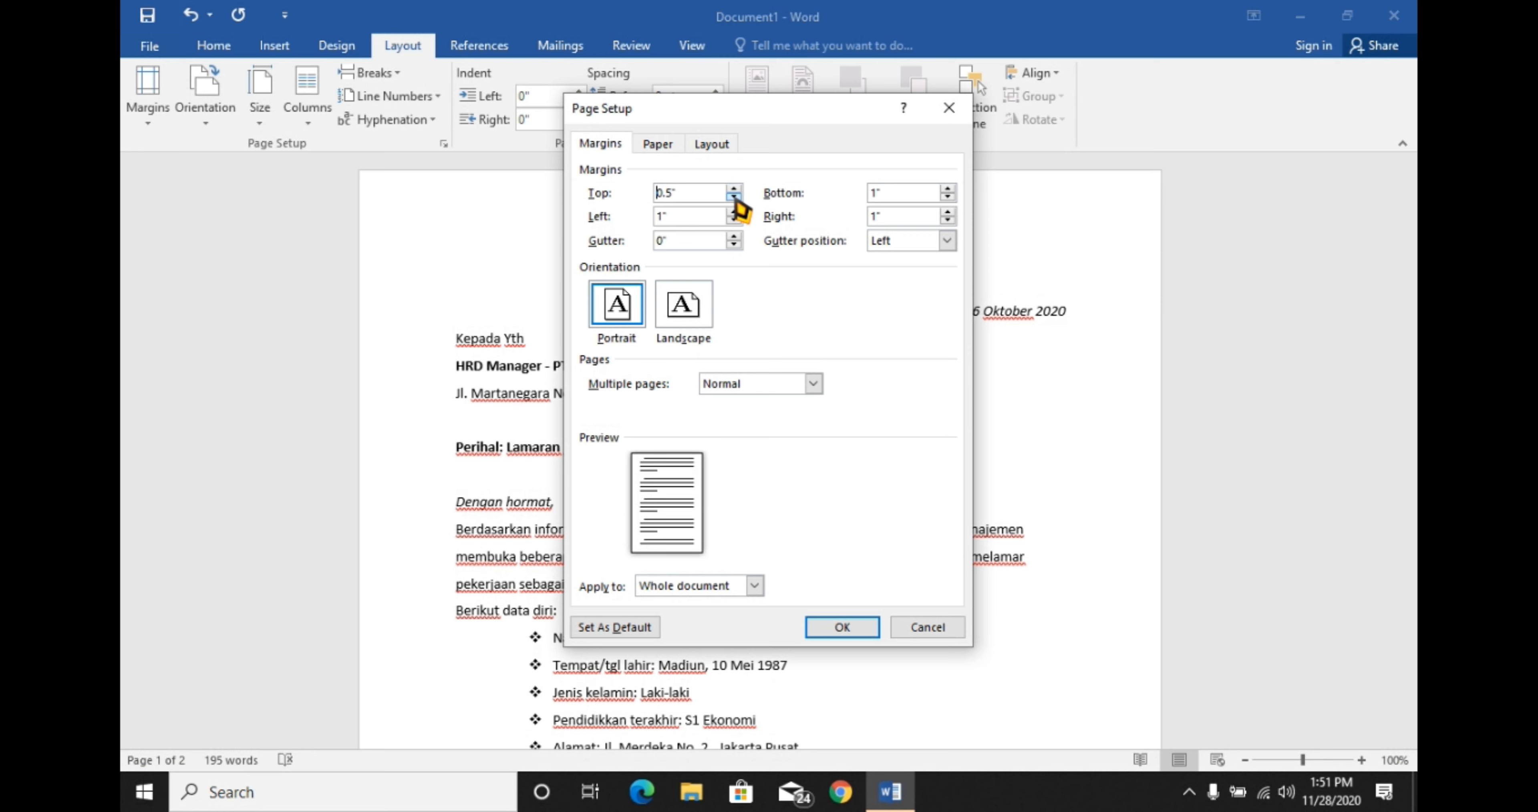
left_click(948, 196)
left_click(948, 197)
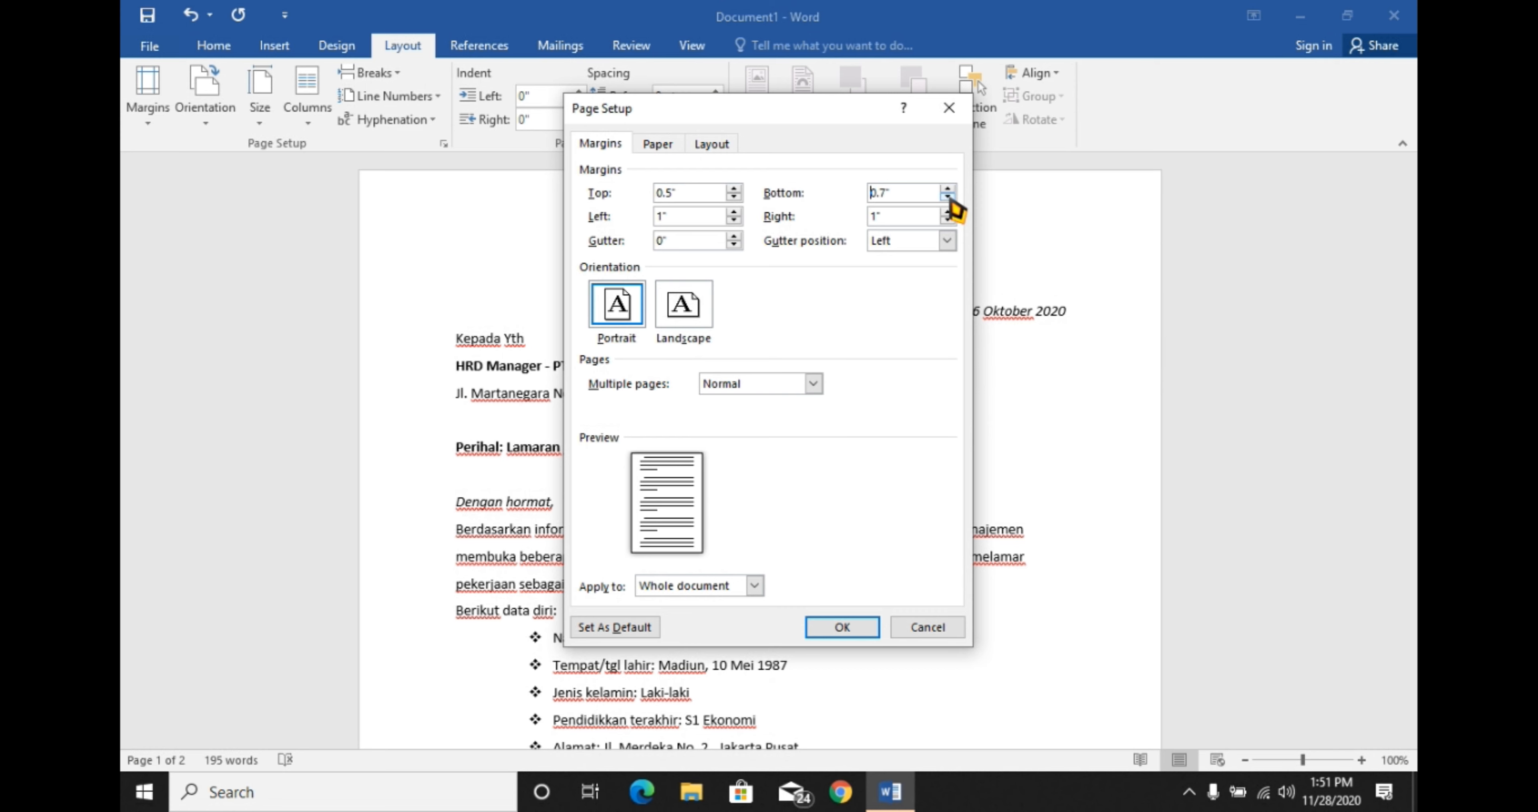
left_click(947, 196)
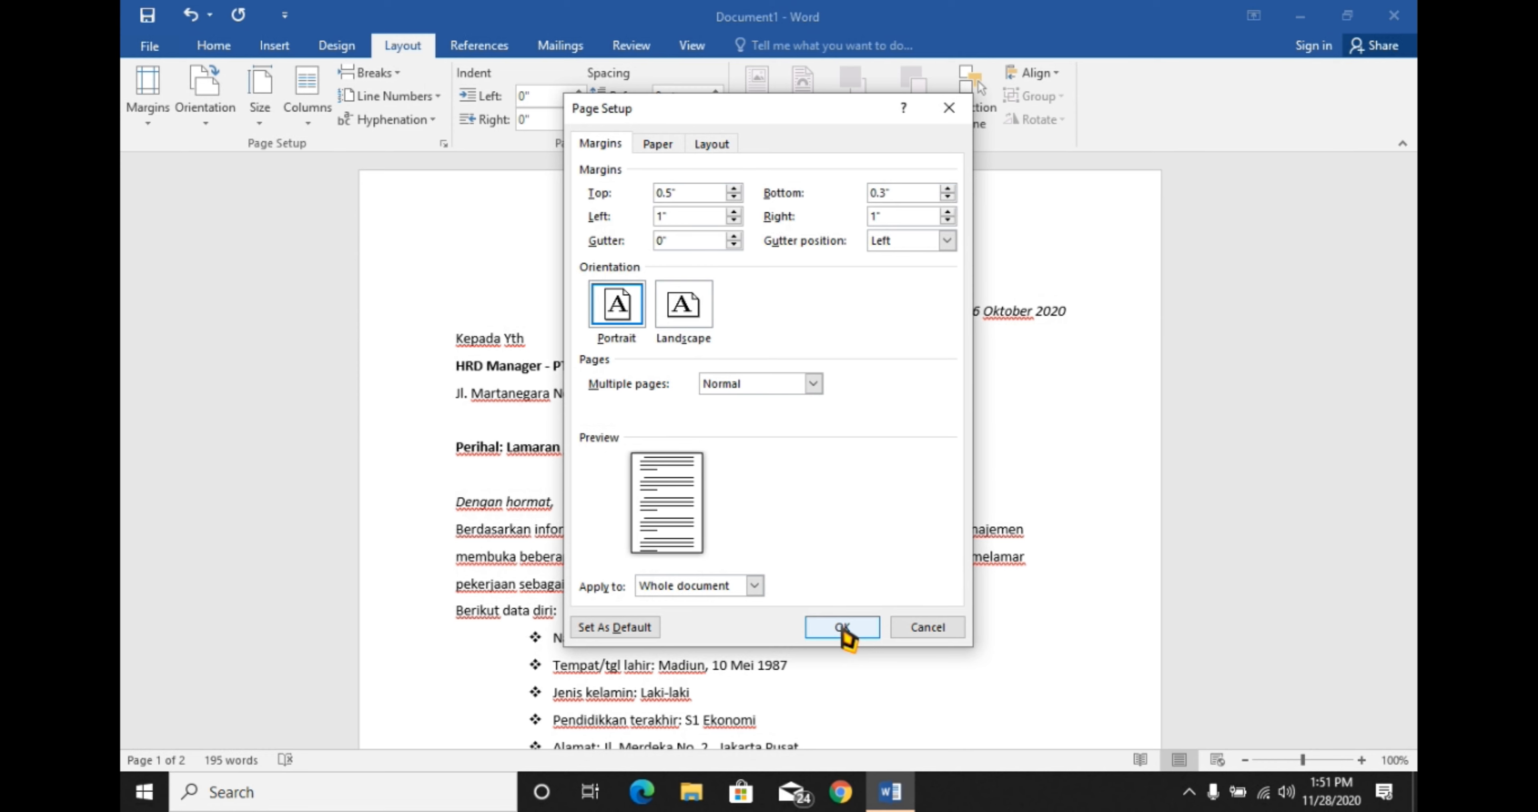
left_click(843, 627)
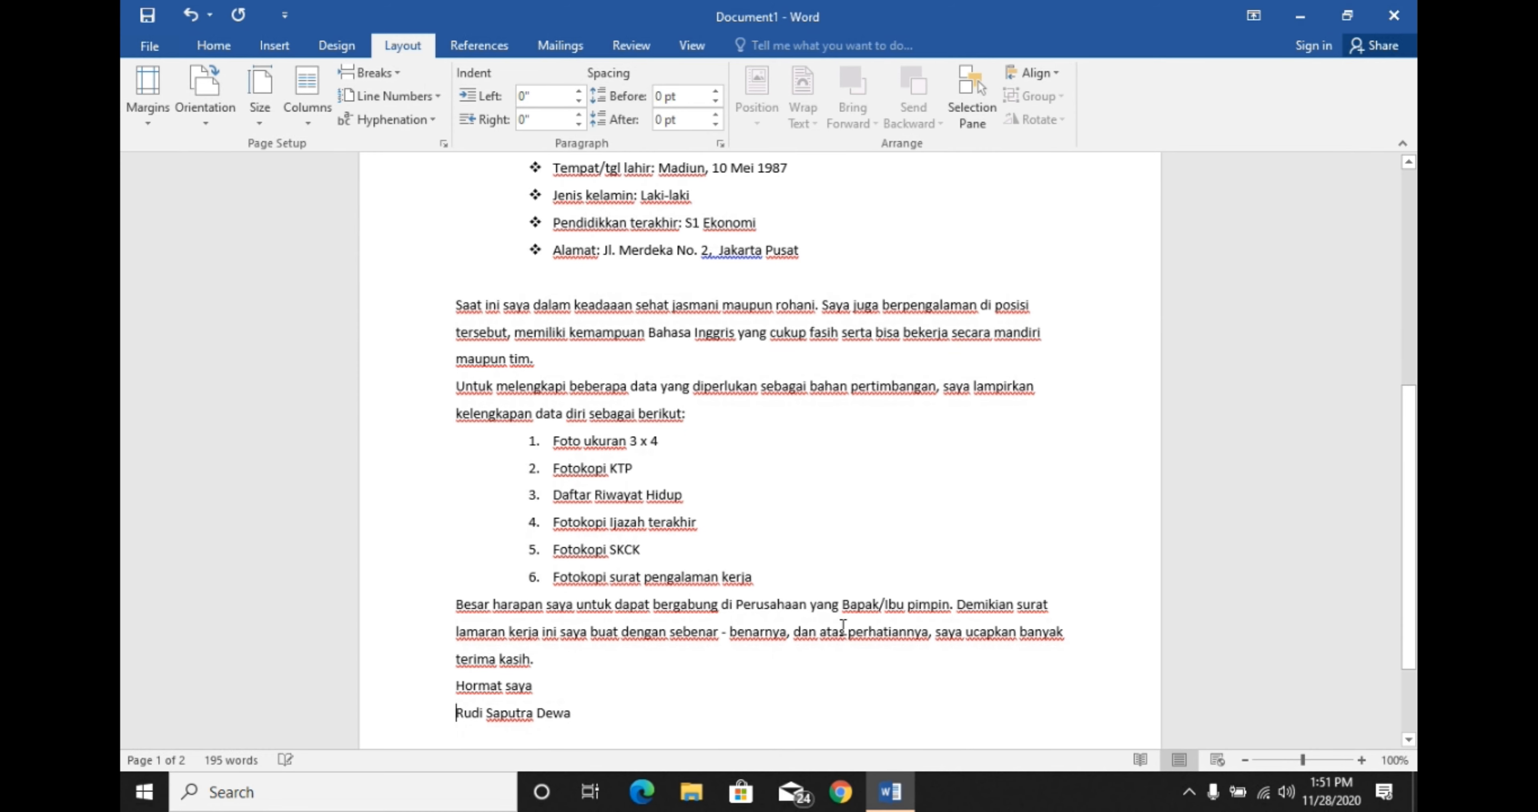
Insert one blank line above "Hormat saya" and two blank lines between it and the signature name.
scroll(1408, 258, "up", 5)
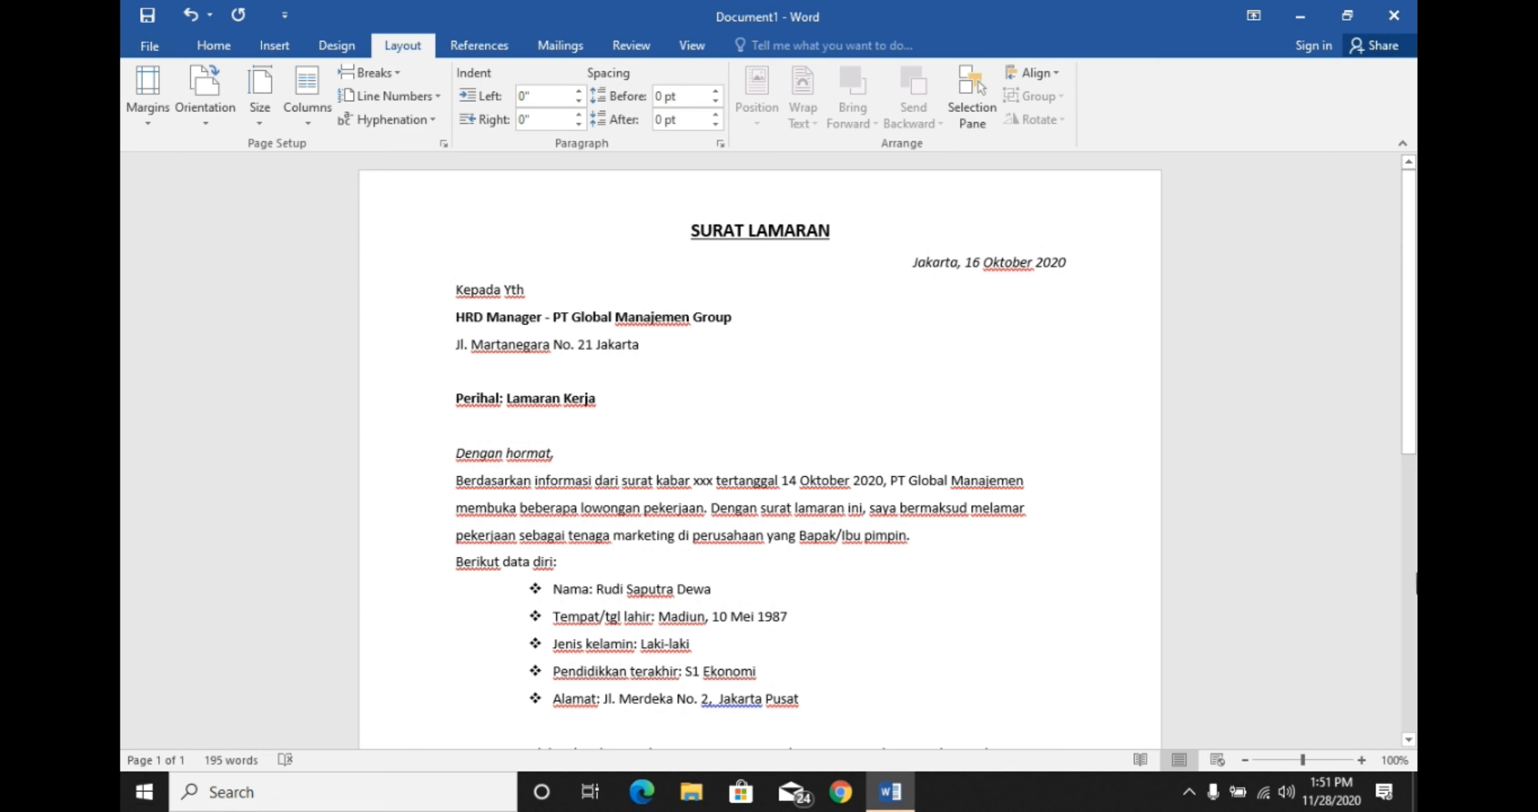
scroll(1414, 631, "down", 8)
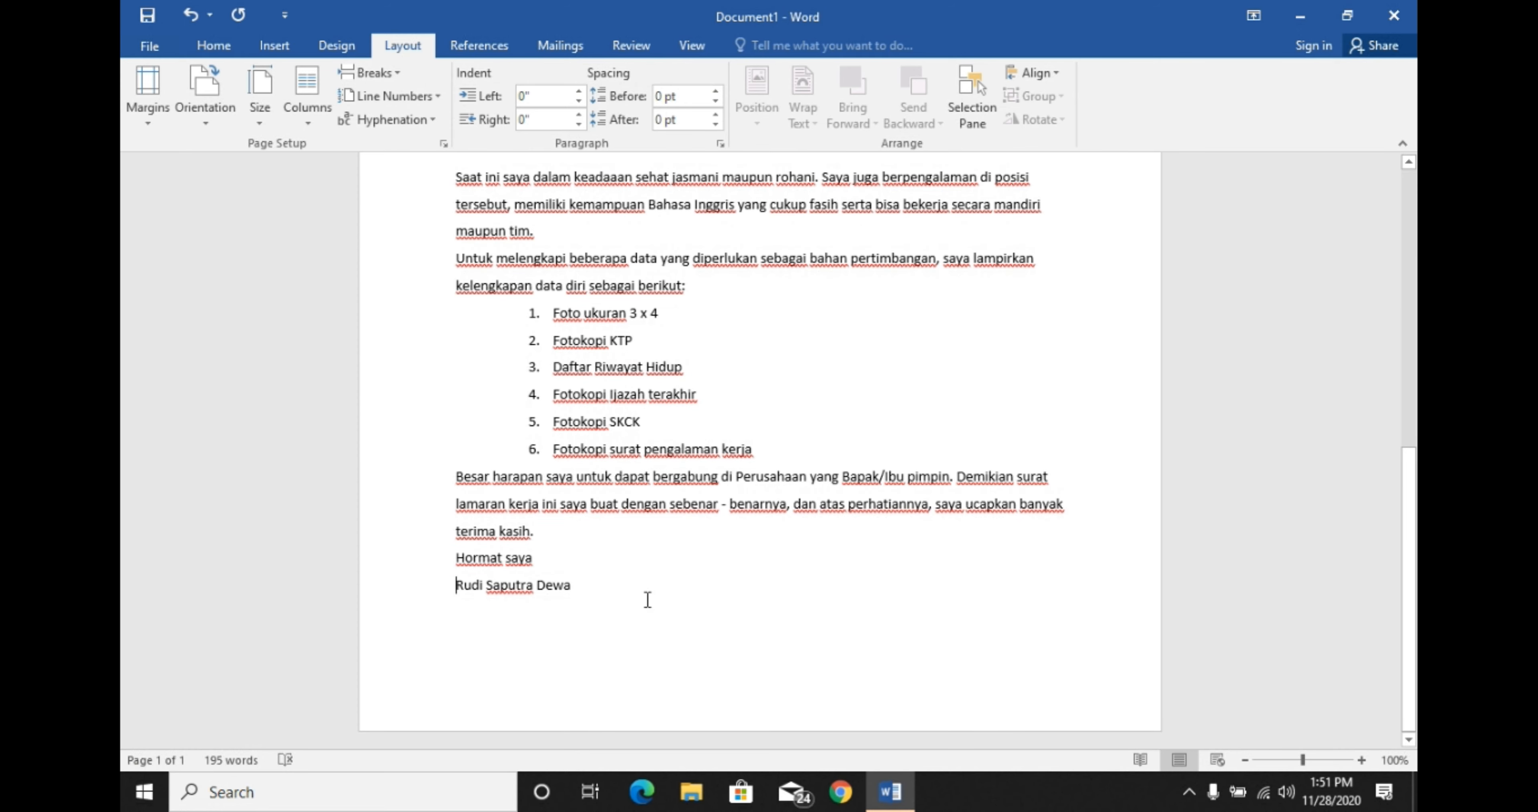
key("Return")
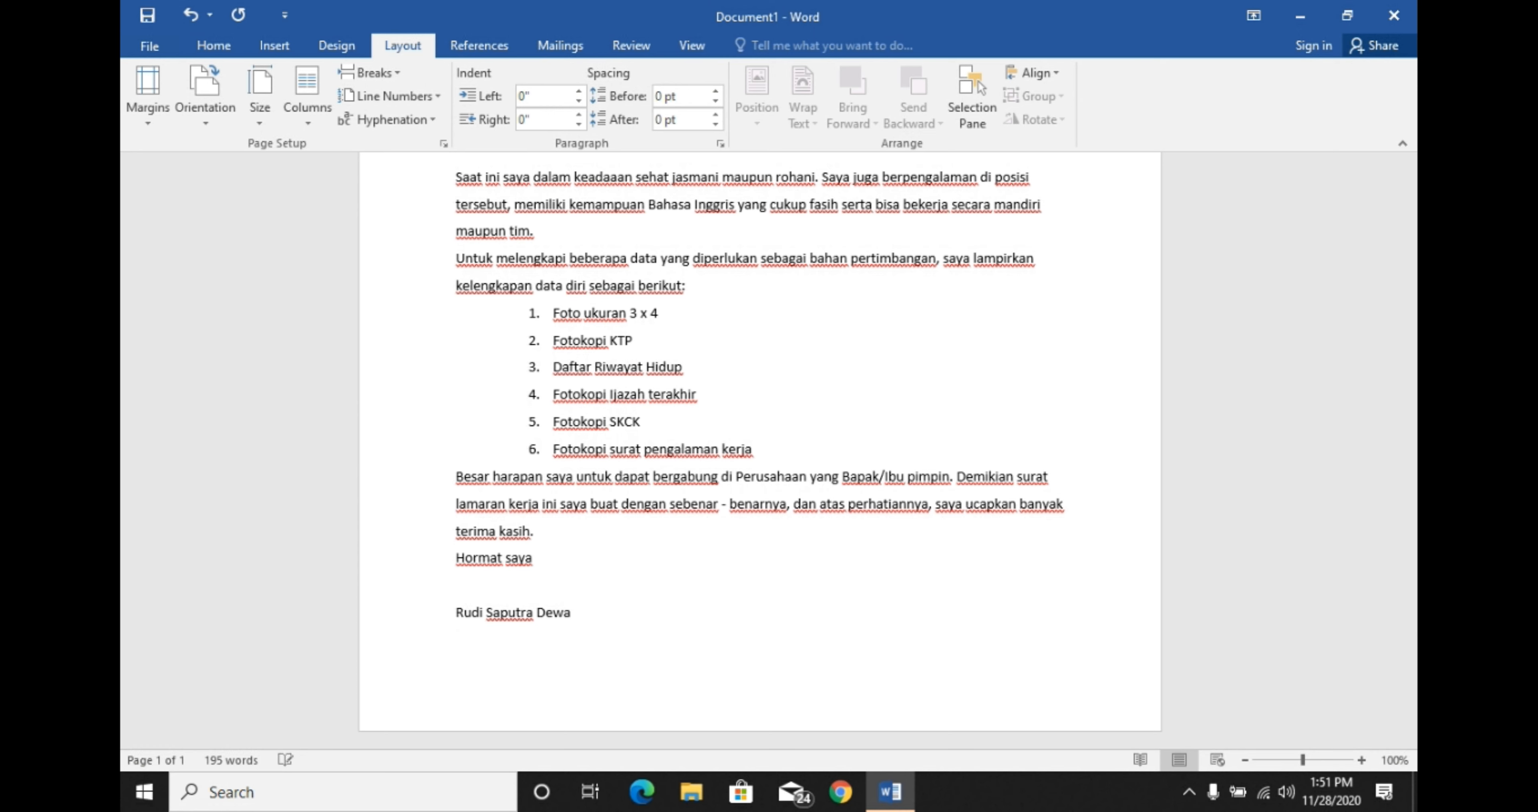
key("Return")
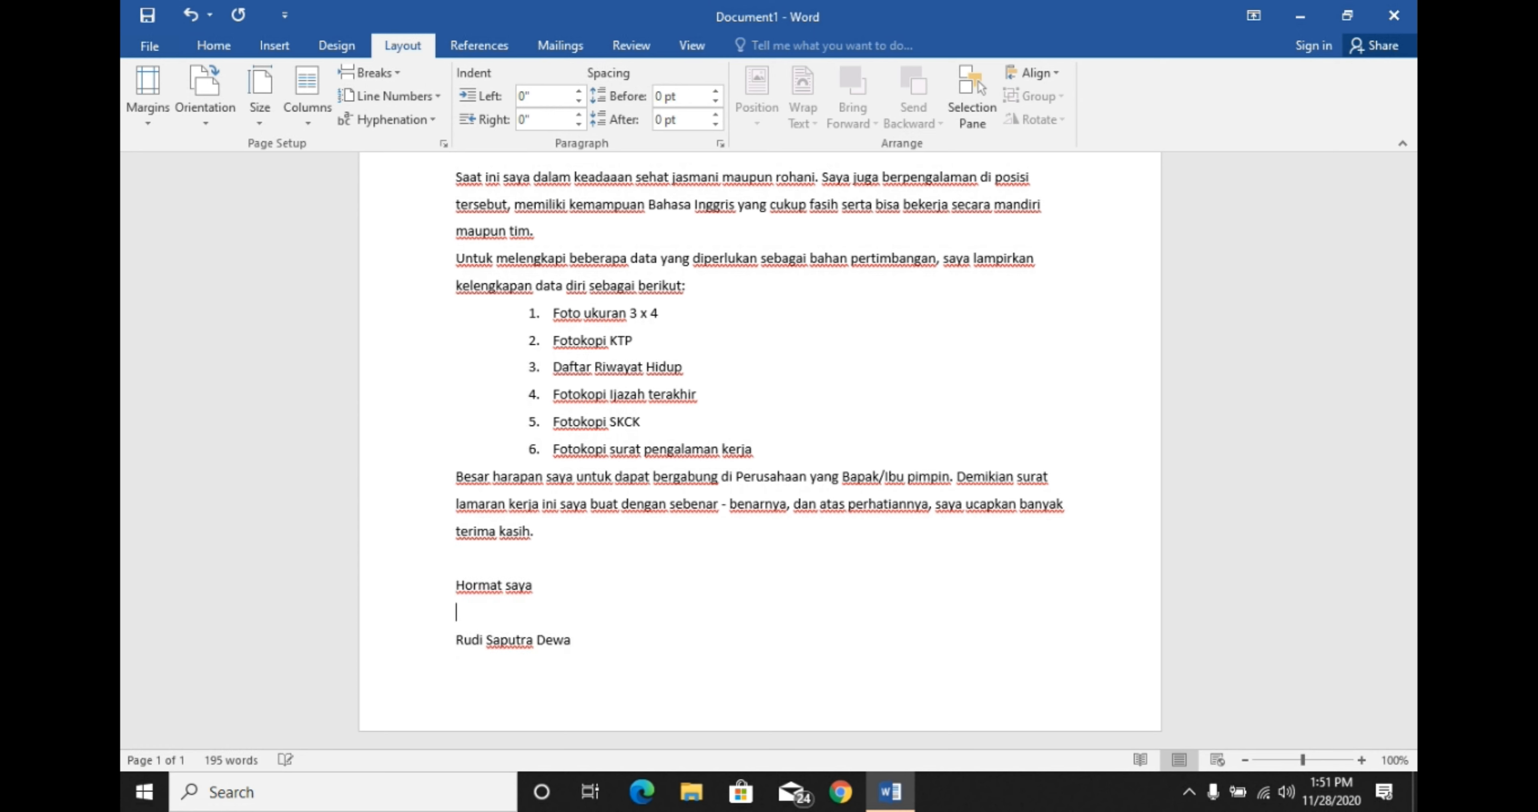
key("Return")
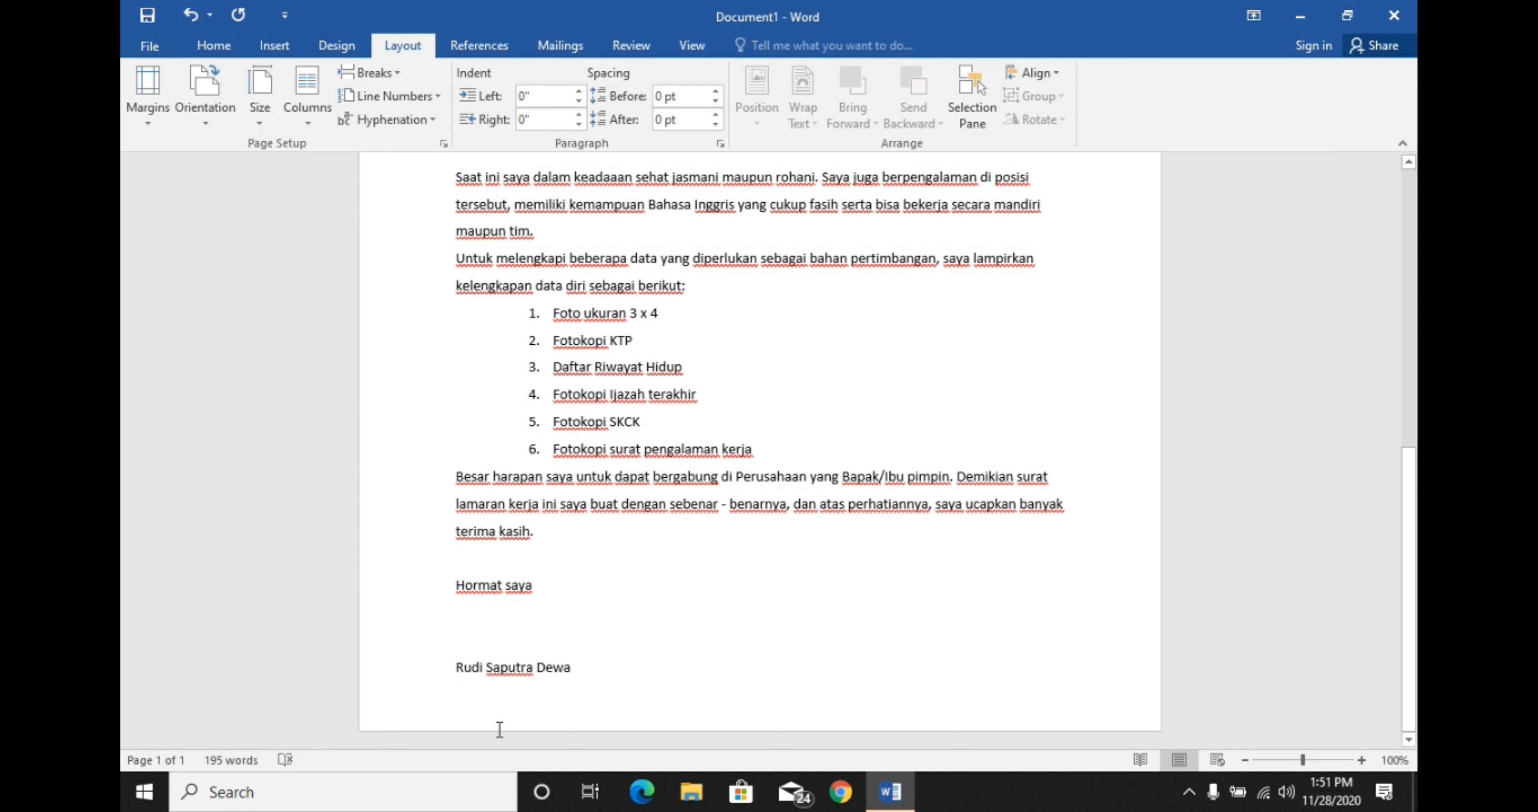
Make the signature name at the end of the letter bold and underlined.
left_click(420, 672)
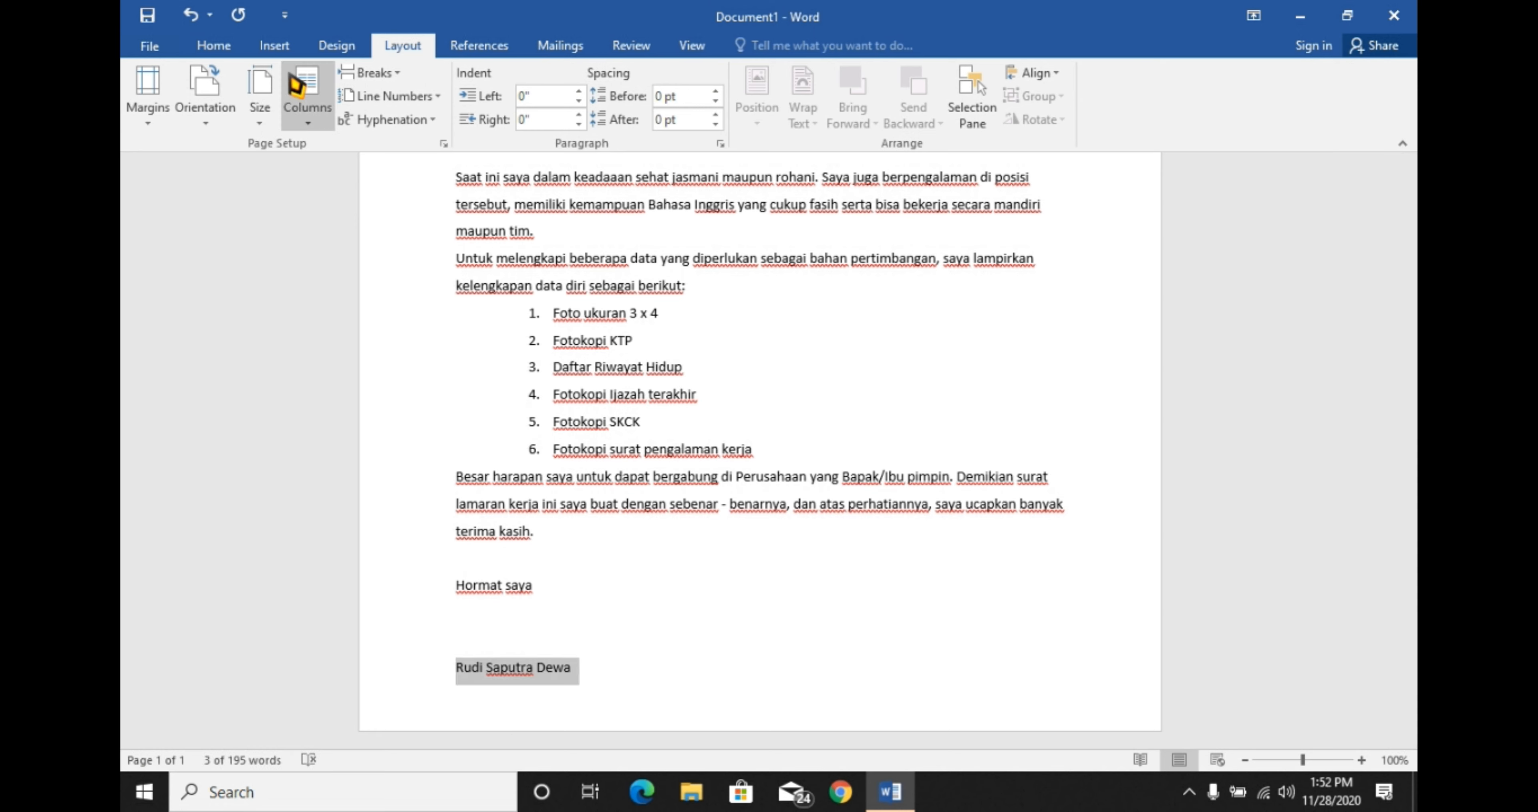
left_click(212, 48)
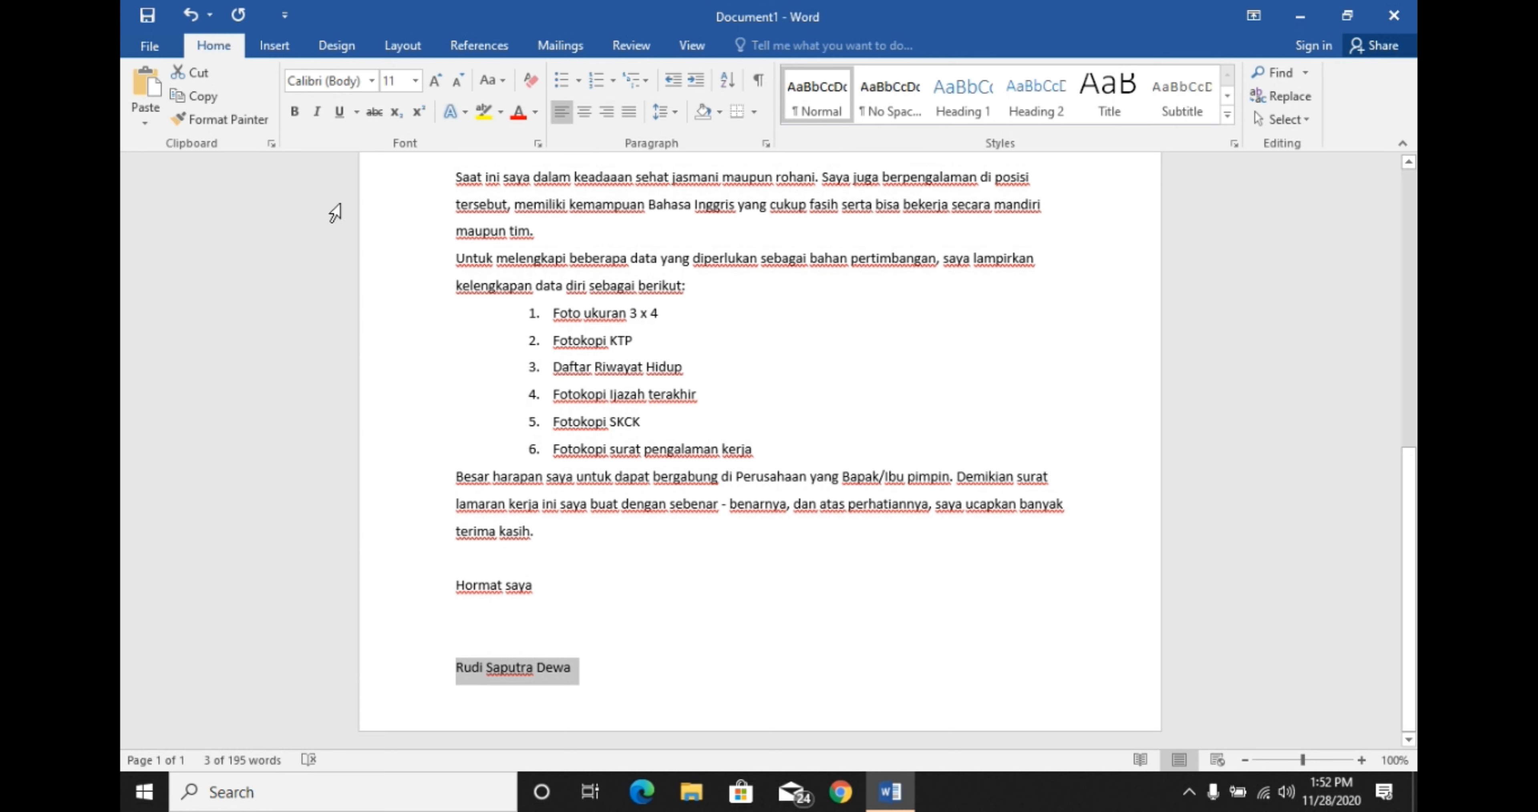
left_click(295, 112)
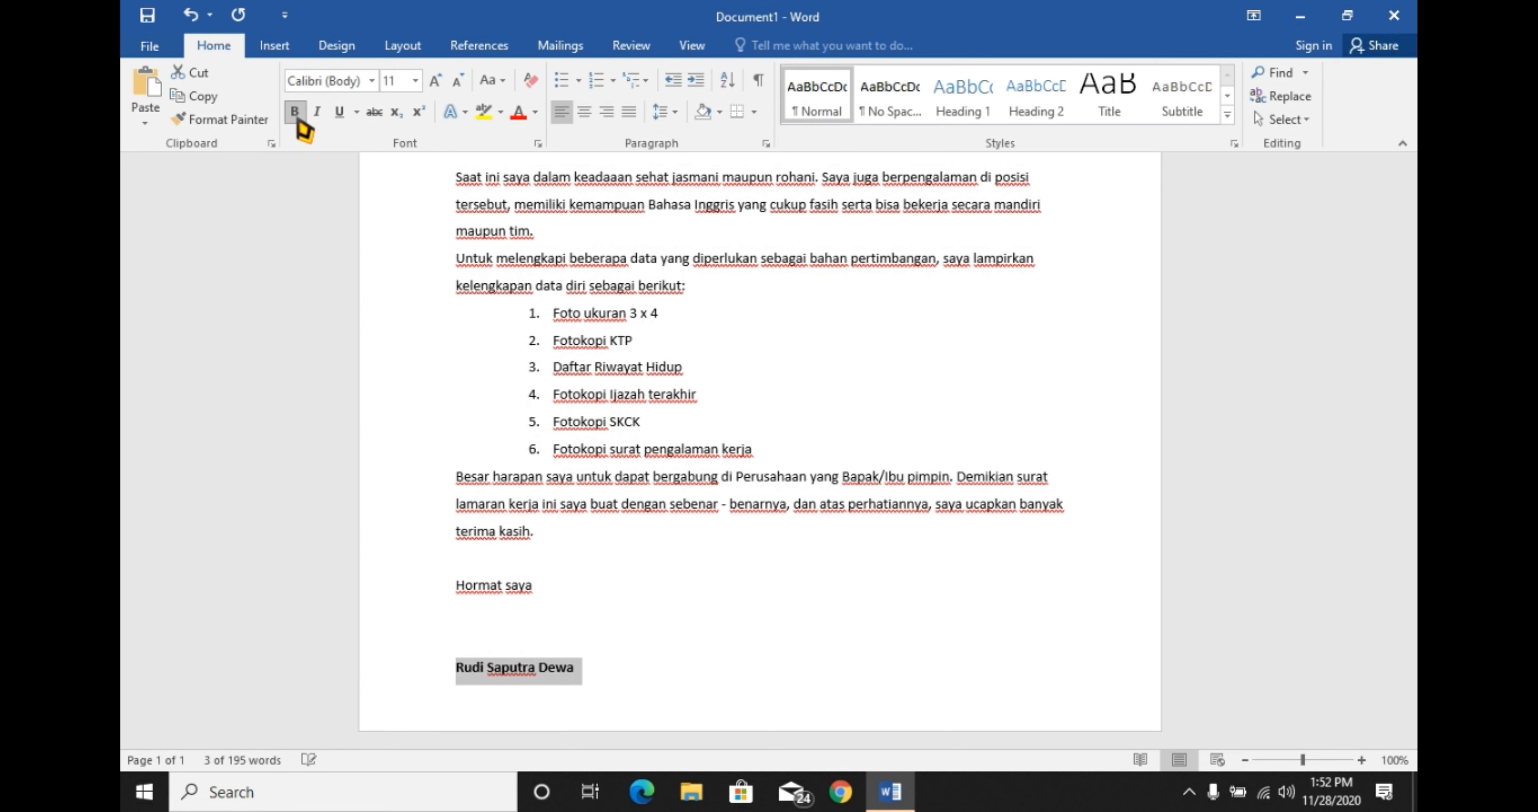
left_click(339, 112)
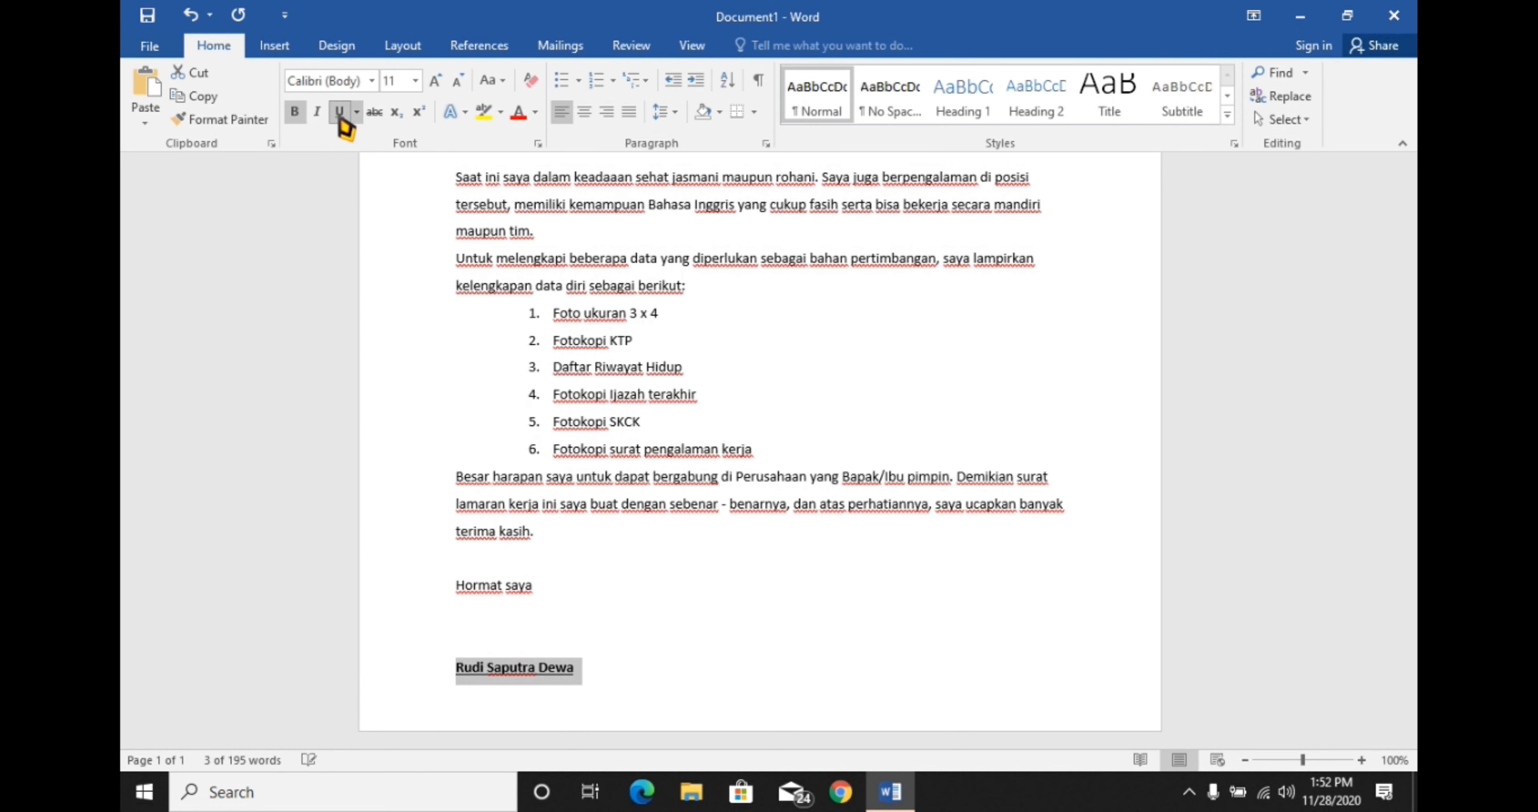
Italicize the "Hormat saya" line above the signature name.
left_click(421, 603)
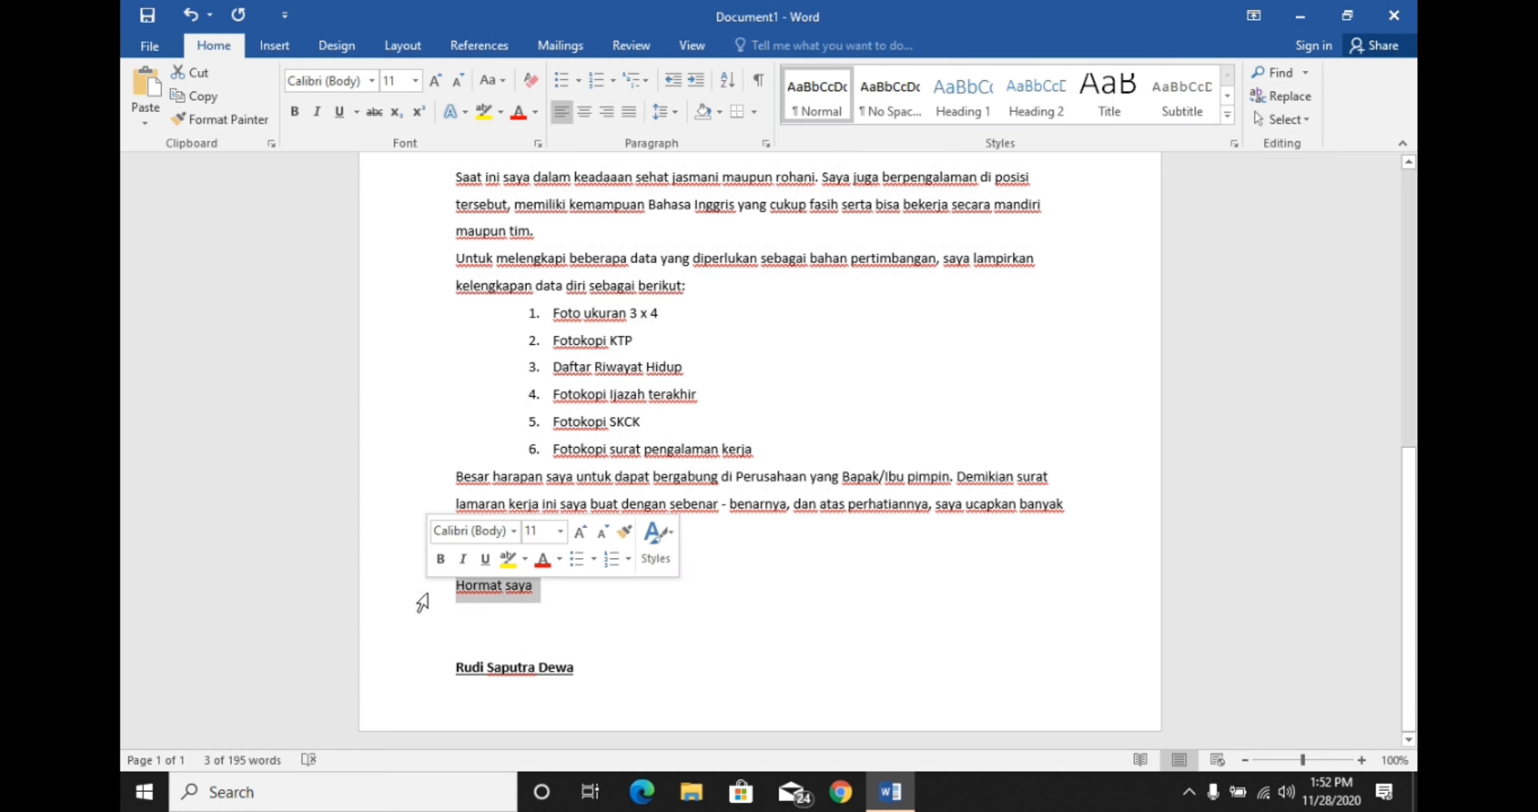
left_click(317, 112)
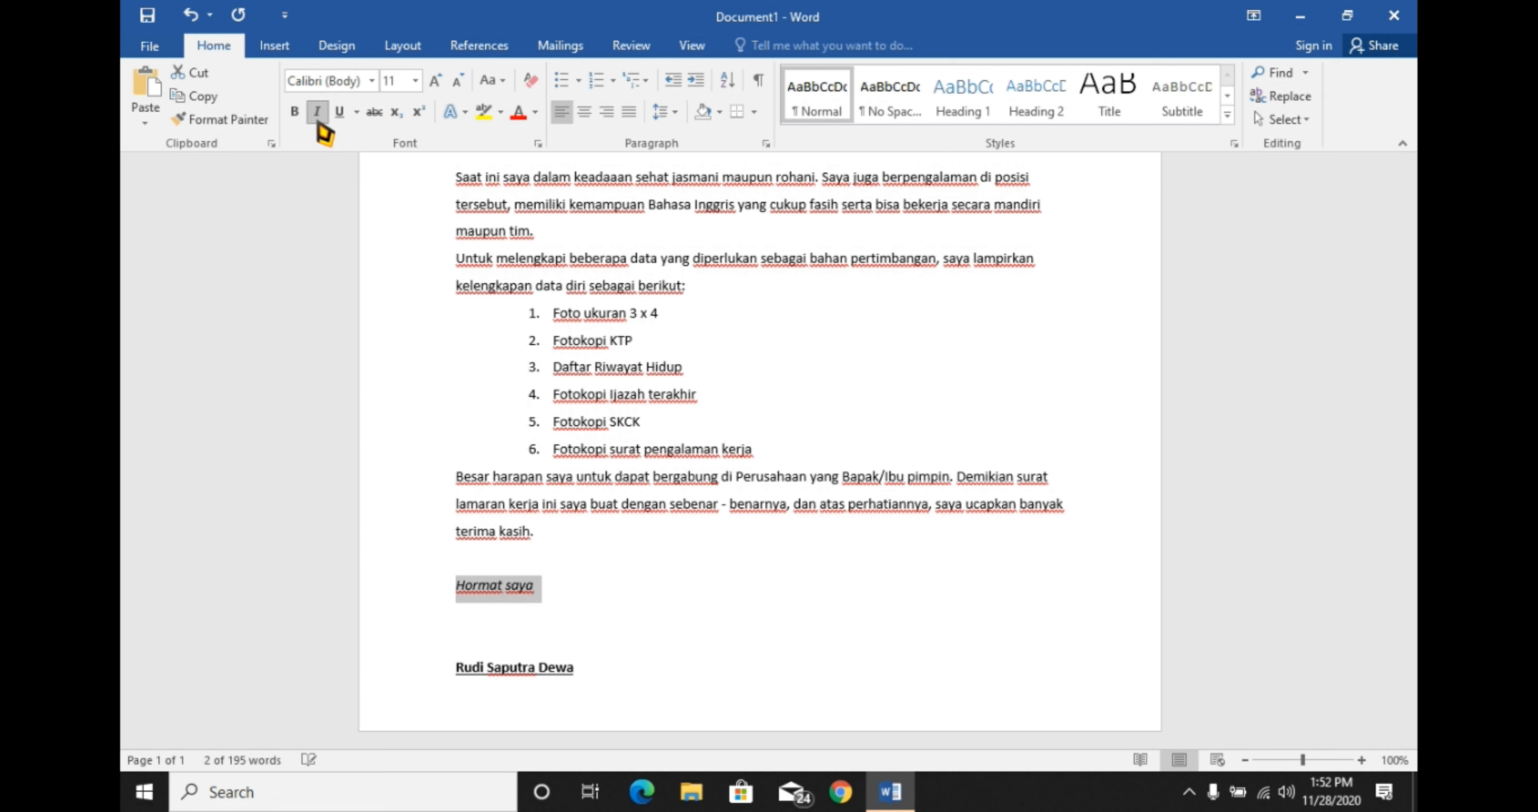
left_click(633, 561)
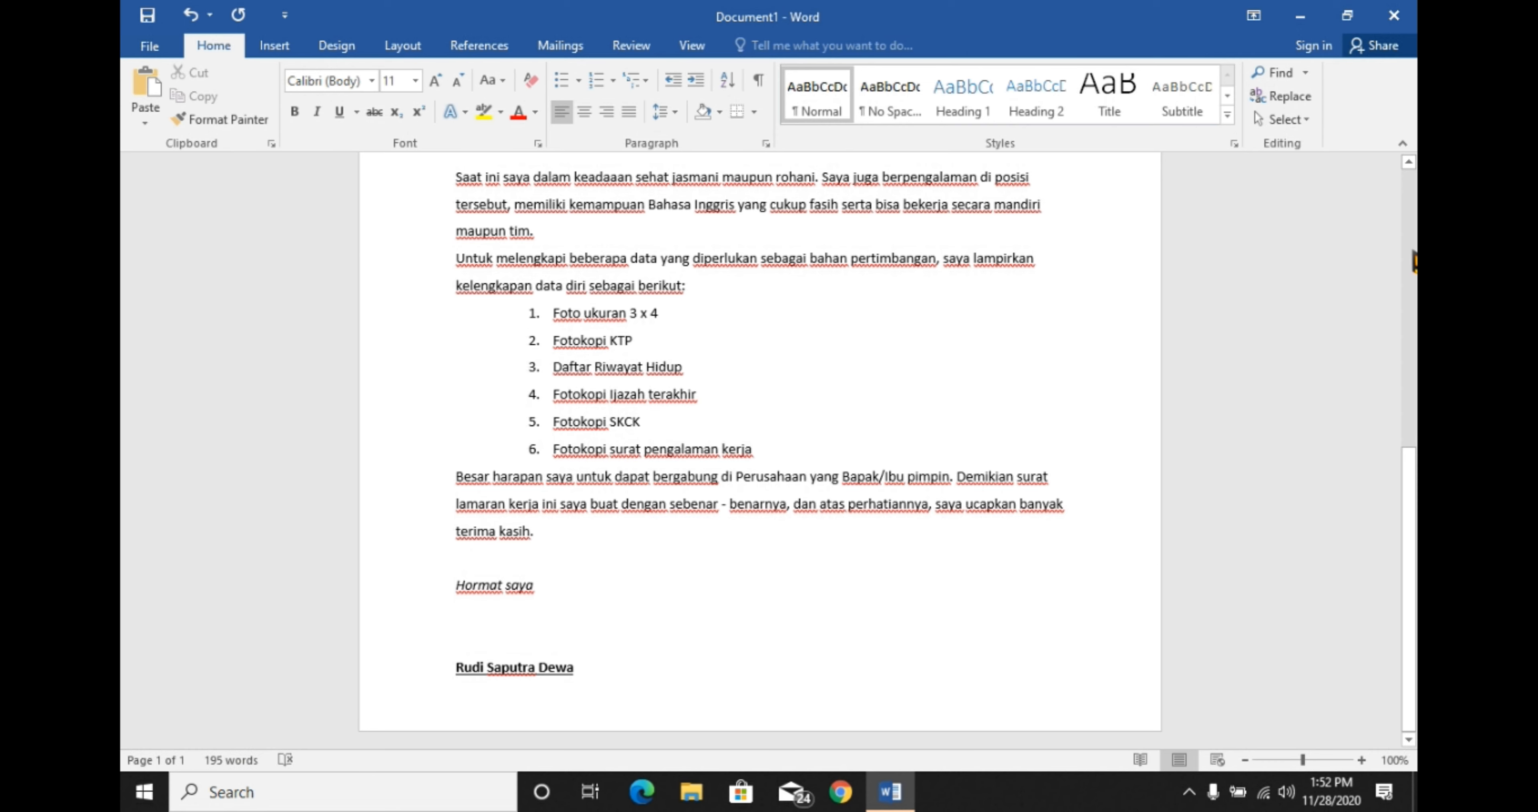
Justify the paragraphs beginning "Berdasarkan informasi", "Saat ini saya" and "Untuk melengkapi".
left_click(1413, 260)
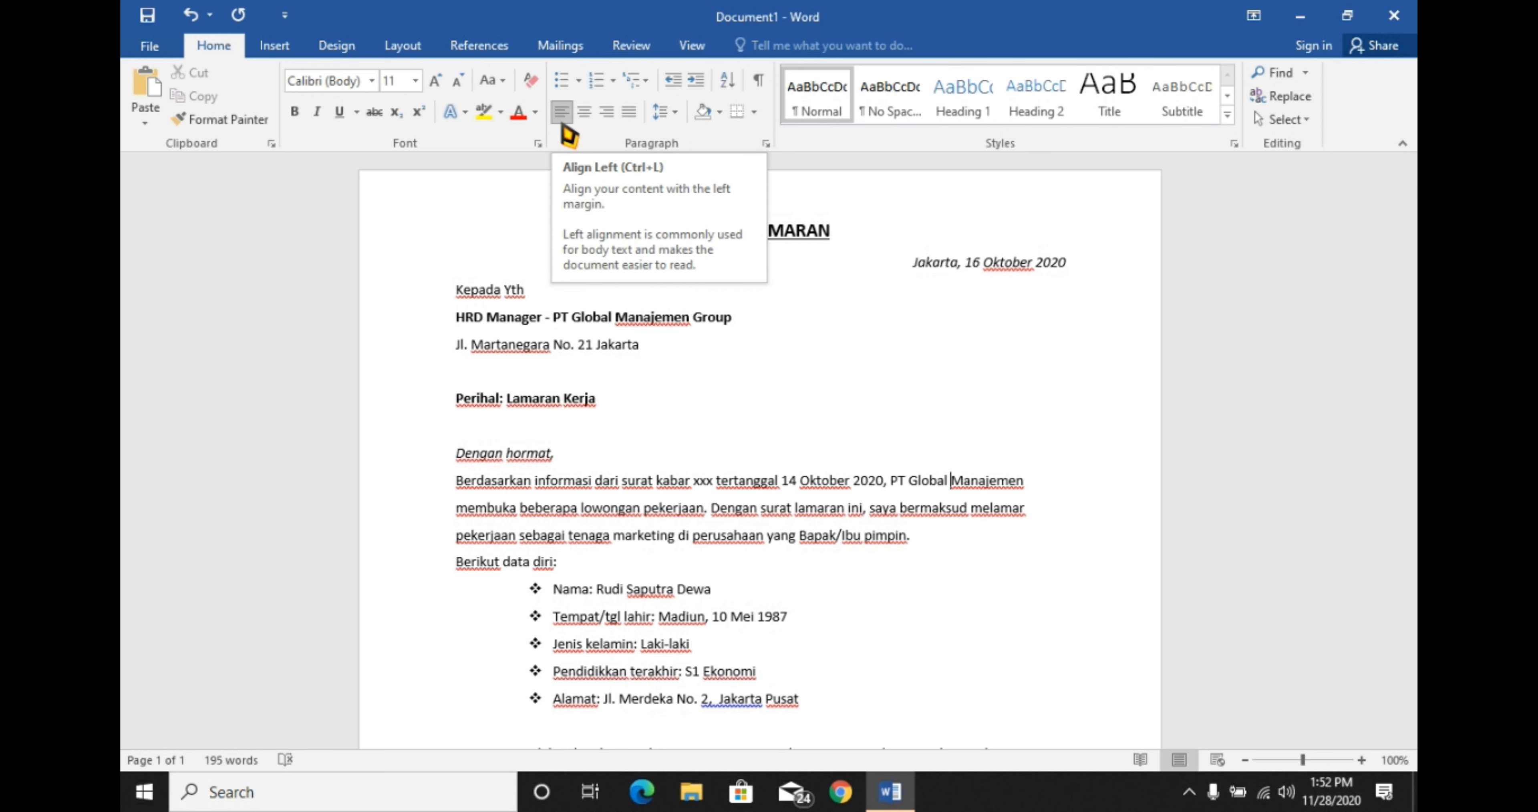
left_click(629, 113)
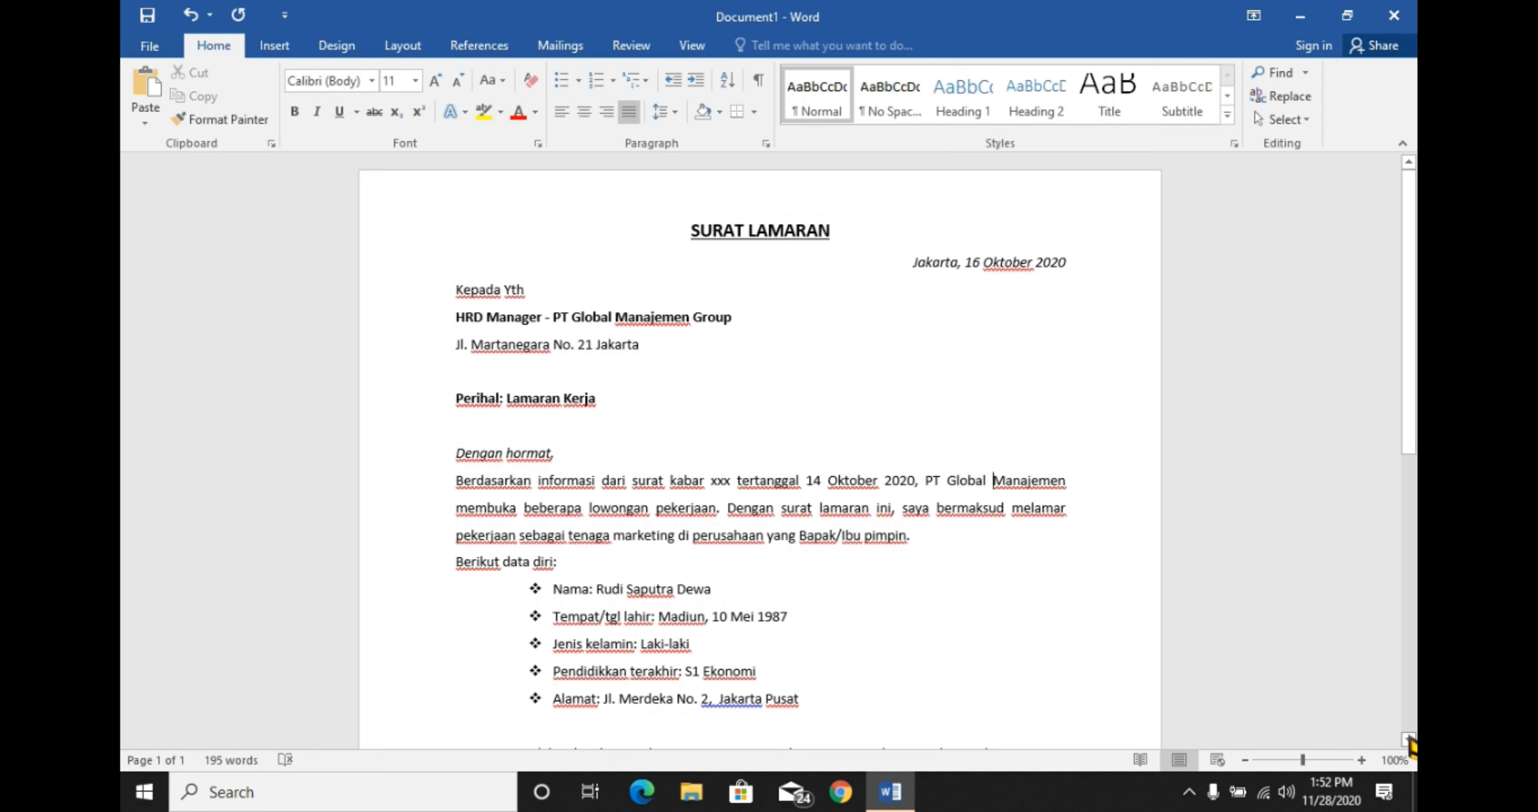
left_click_drag(1409, 742, 1410, 742)
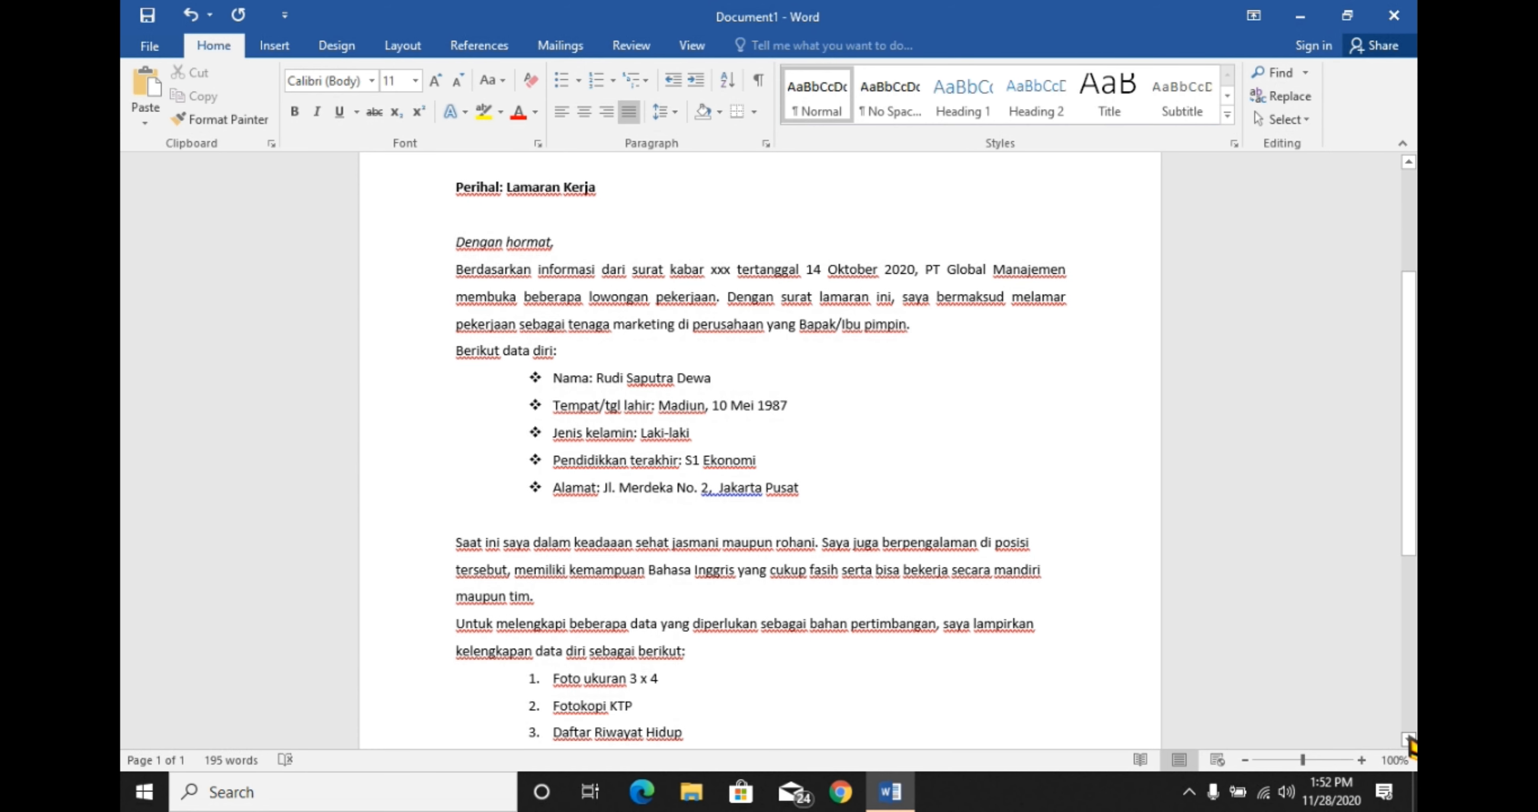
left_click(1013, 569)
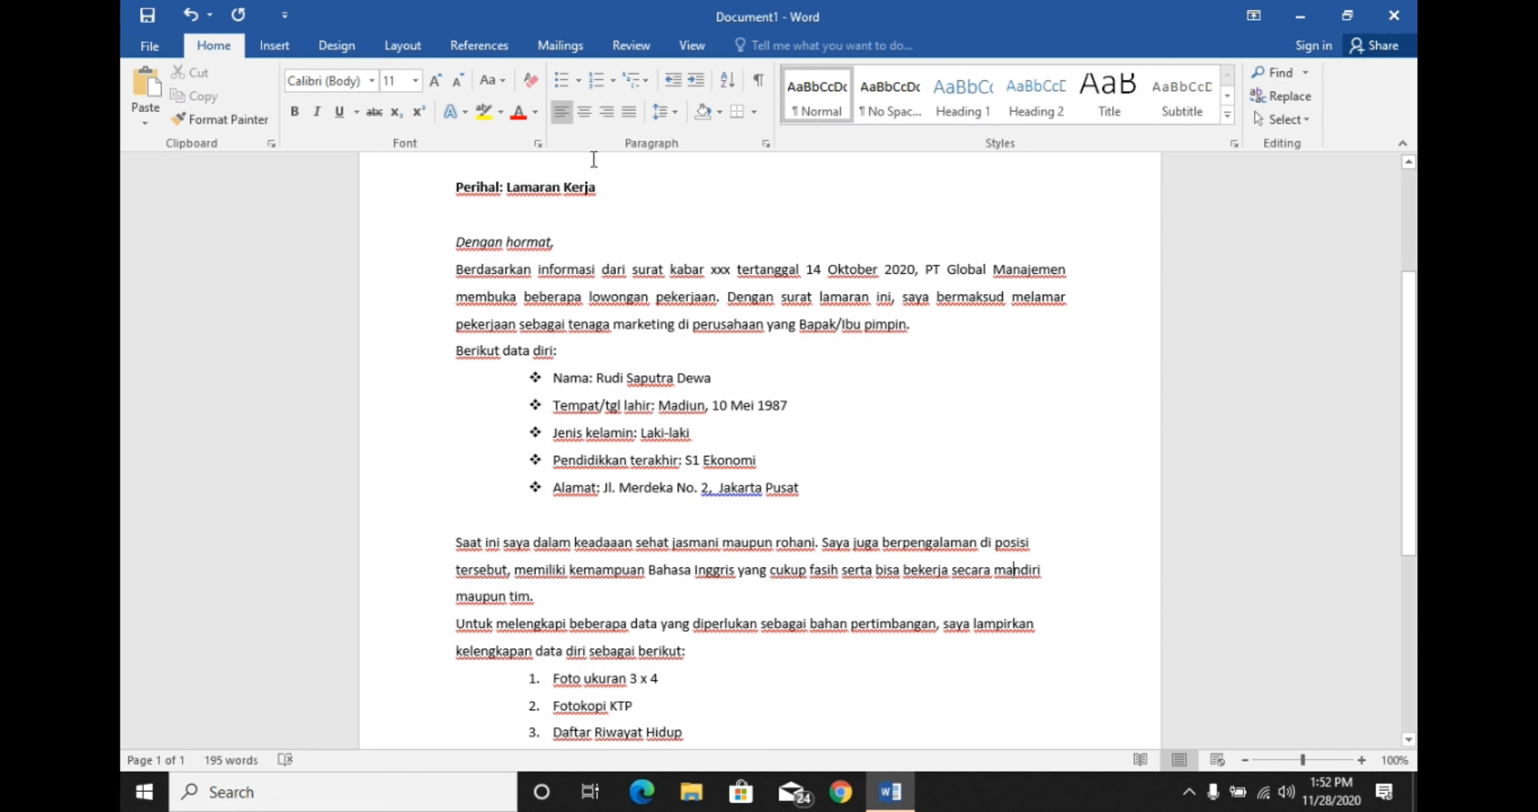
left_click(628, 113)
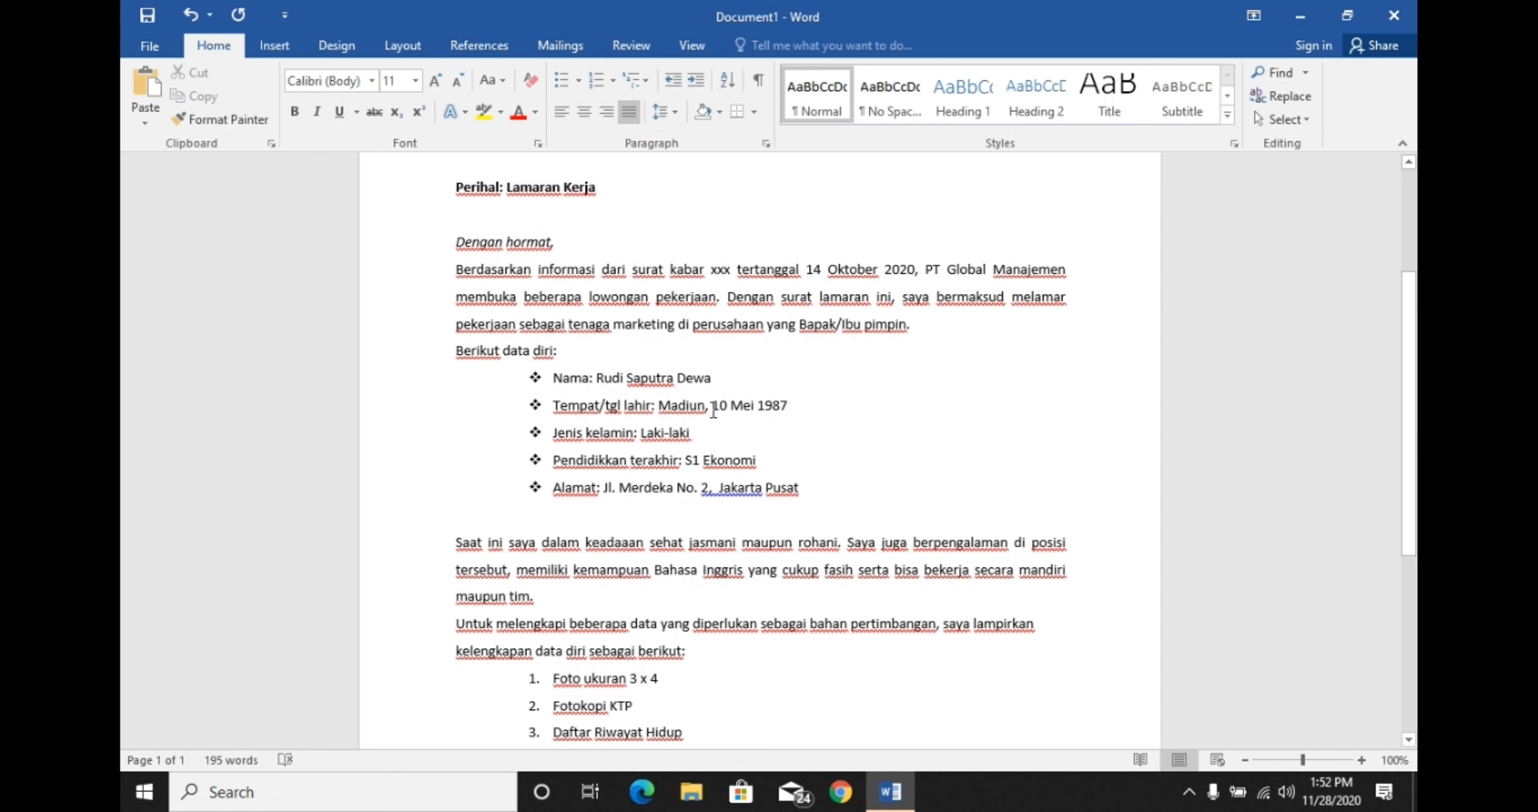
left_click(812, 630)
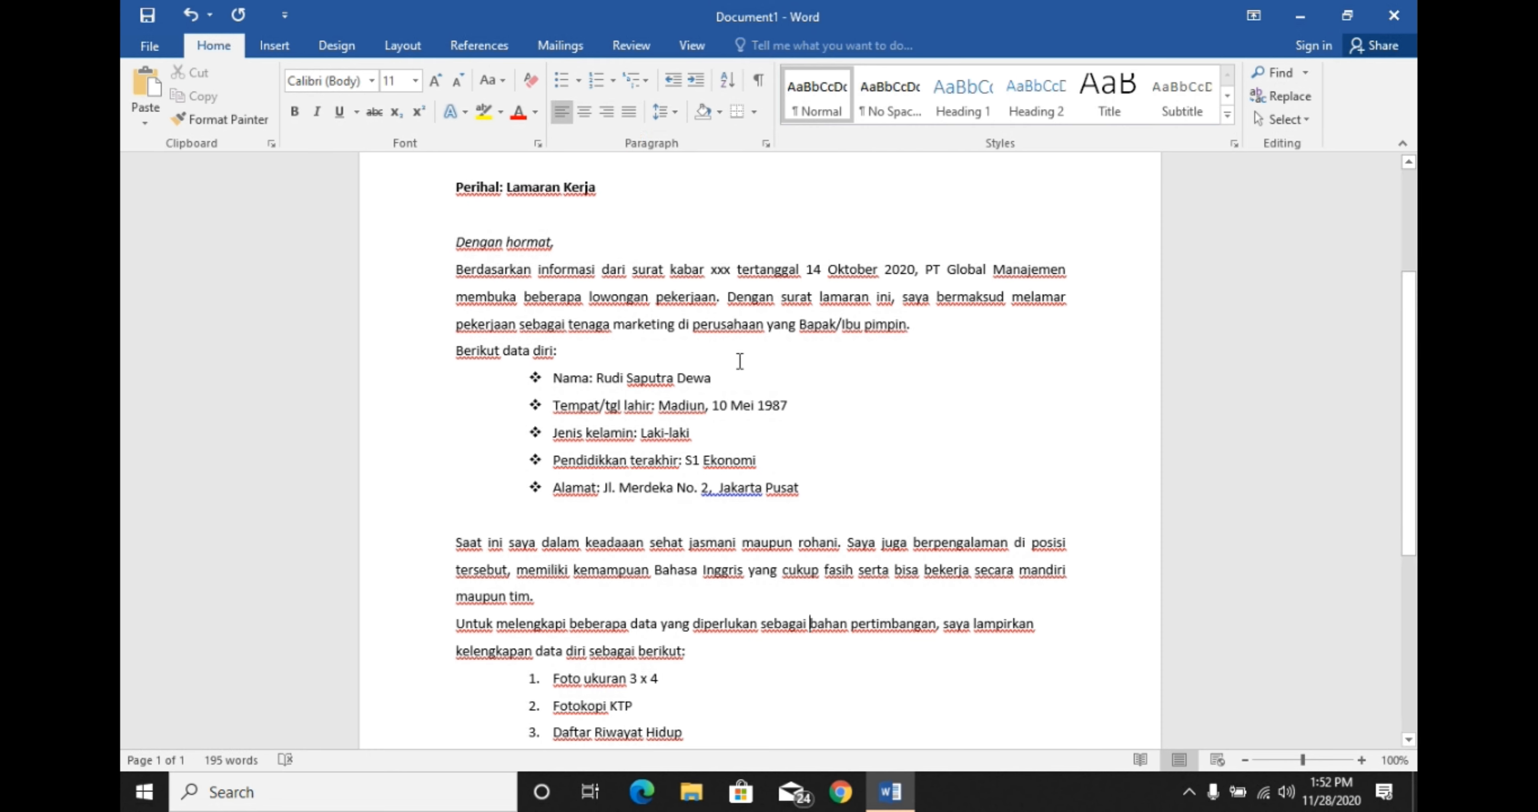
left_click(630, 112)
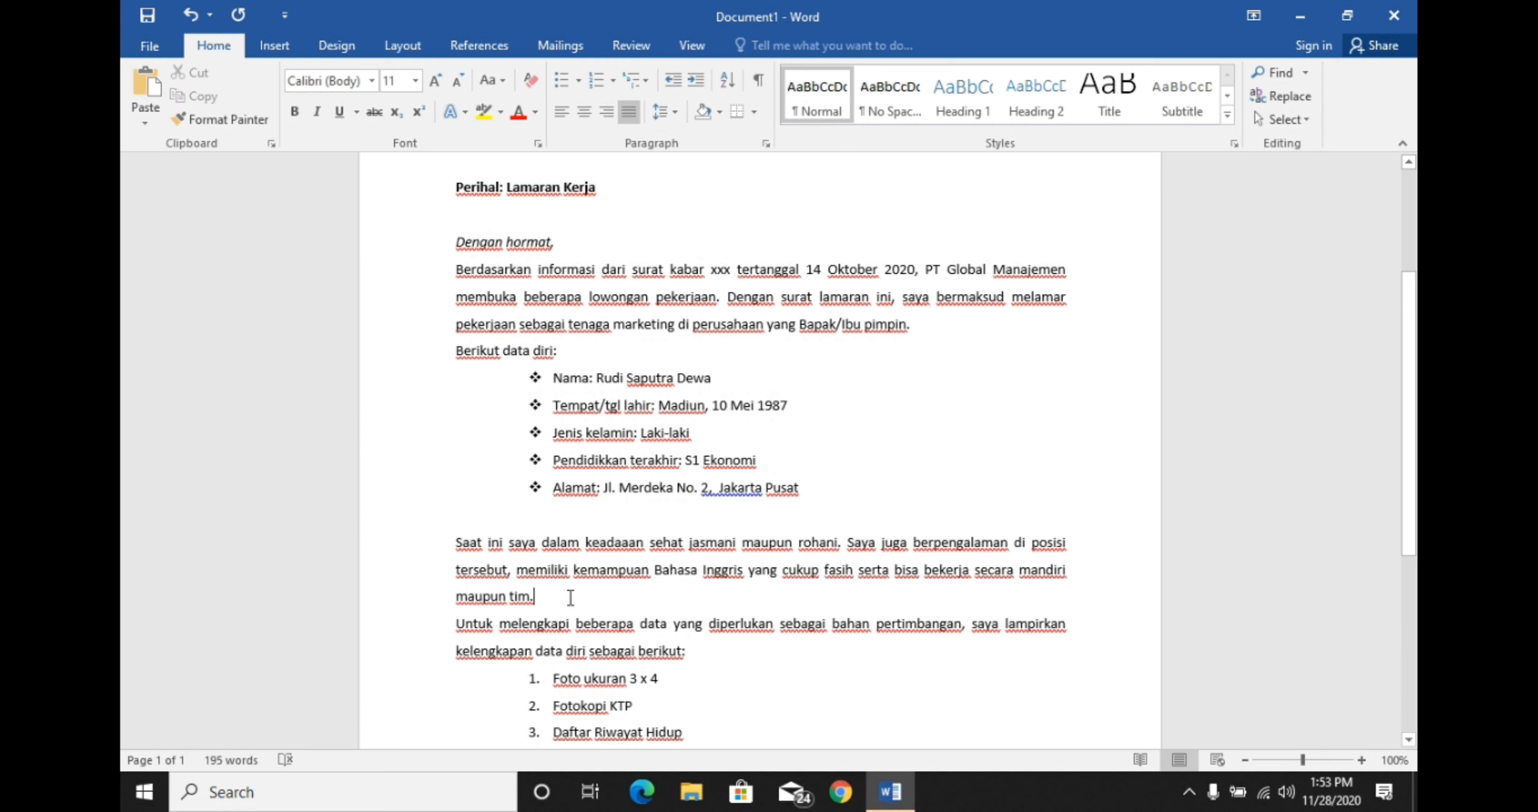
Join the "Untuk melengkapi" paragraph onto the end of the one finishing with "maupun tim.".
key("Delete")
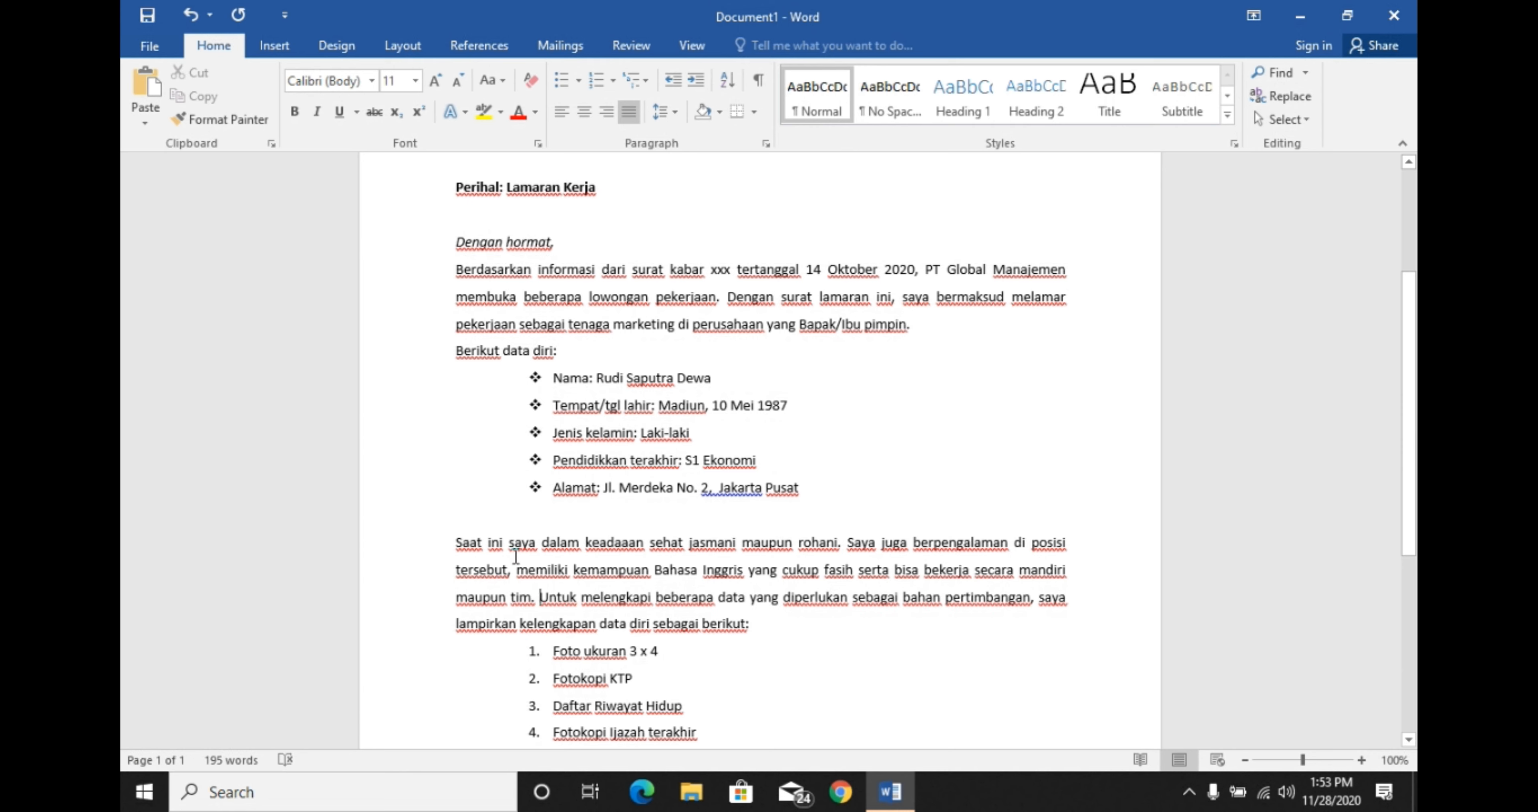
left_click(1409, 740)
left_click_drag(1410, 739, 1409, 739)
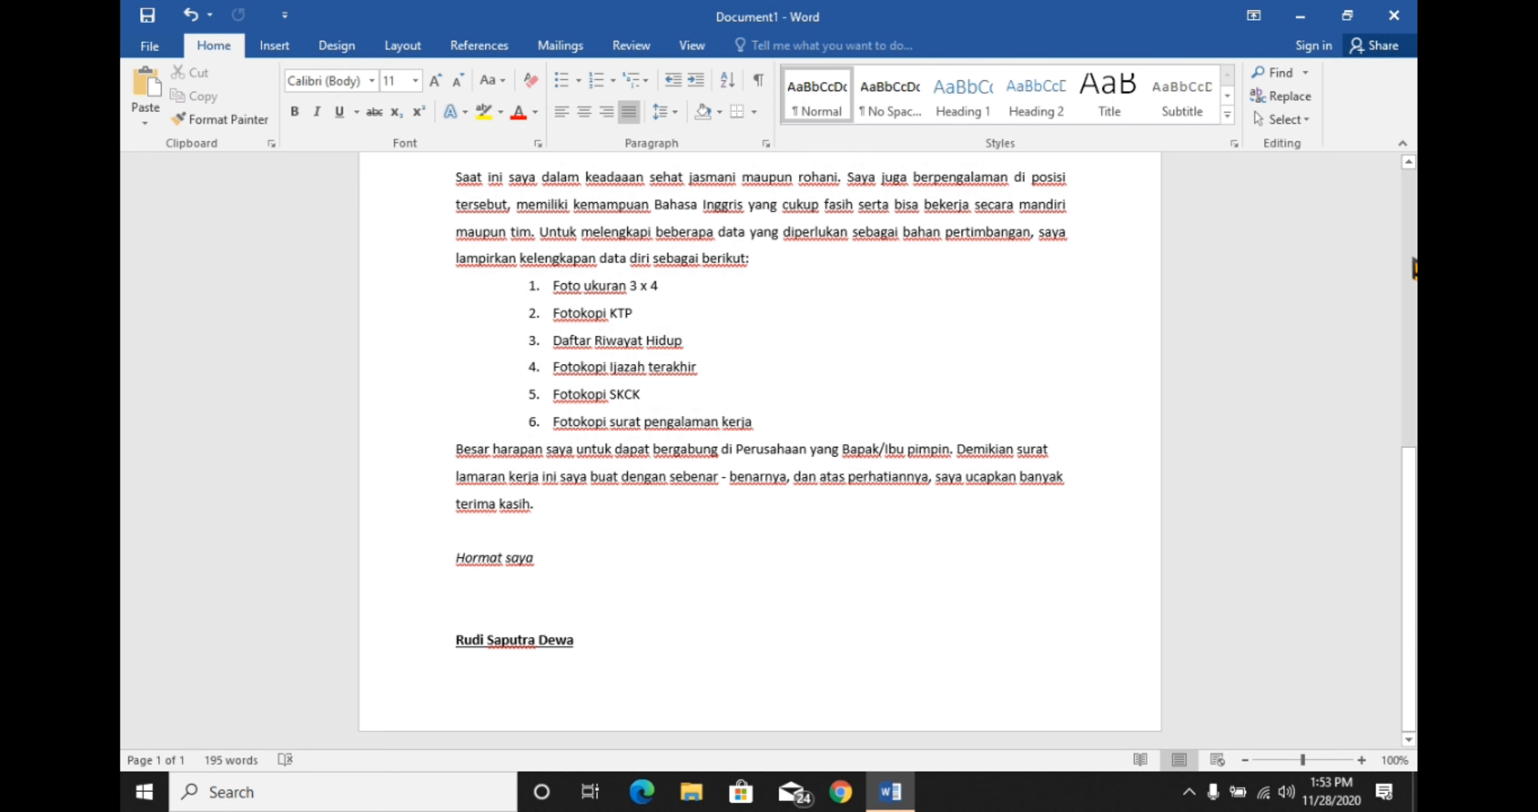
scroll(1412, 268, "up", 10)
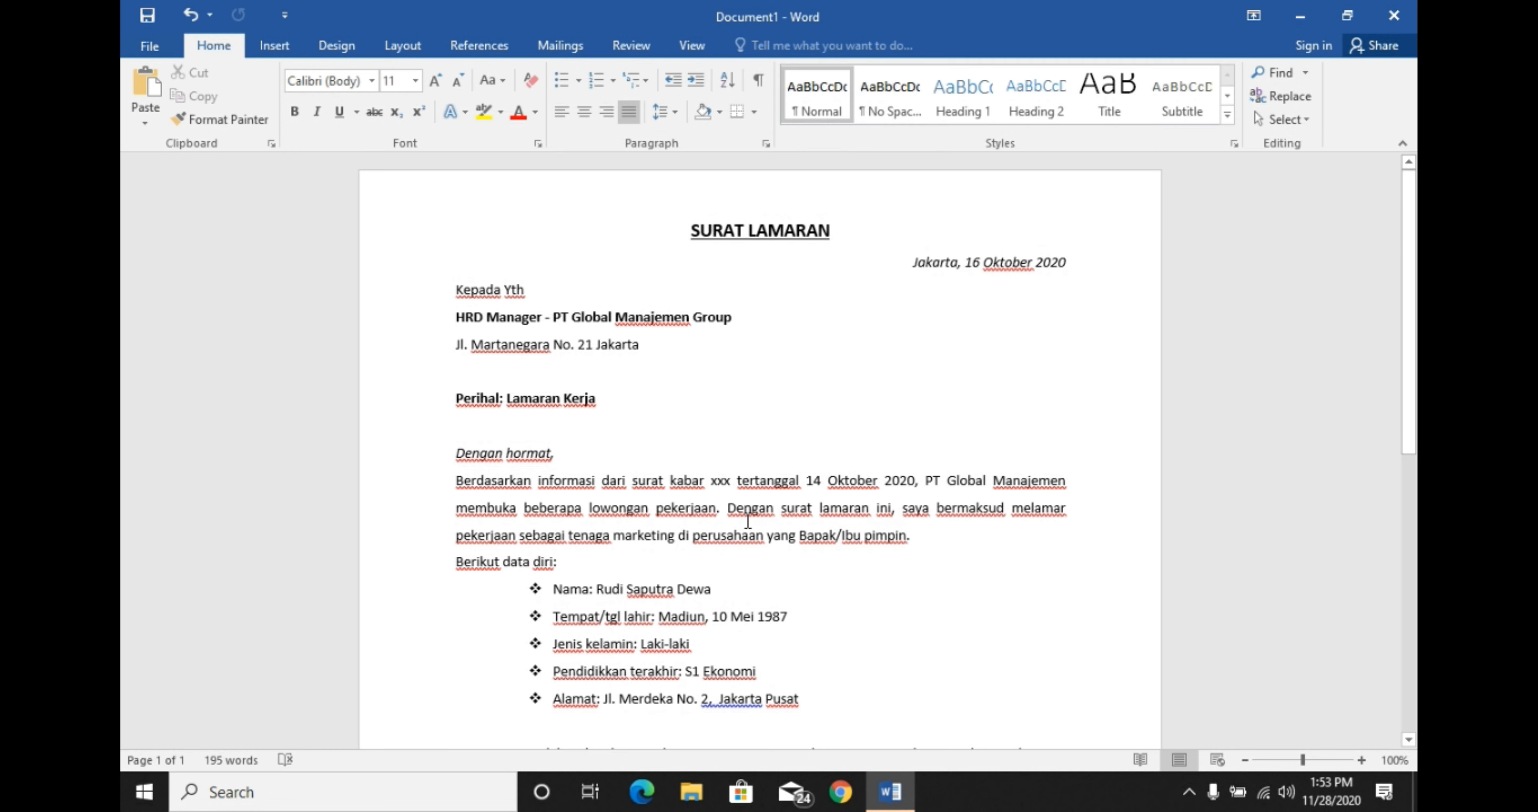
left_click(900, 595)
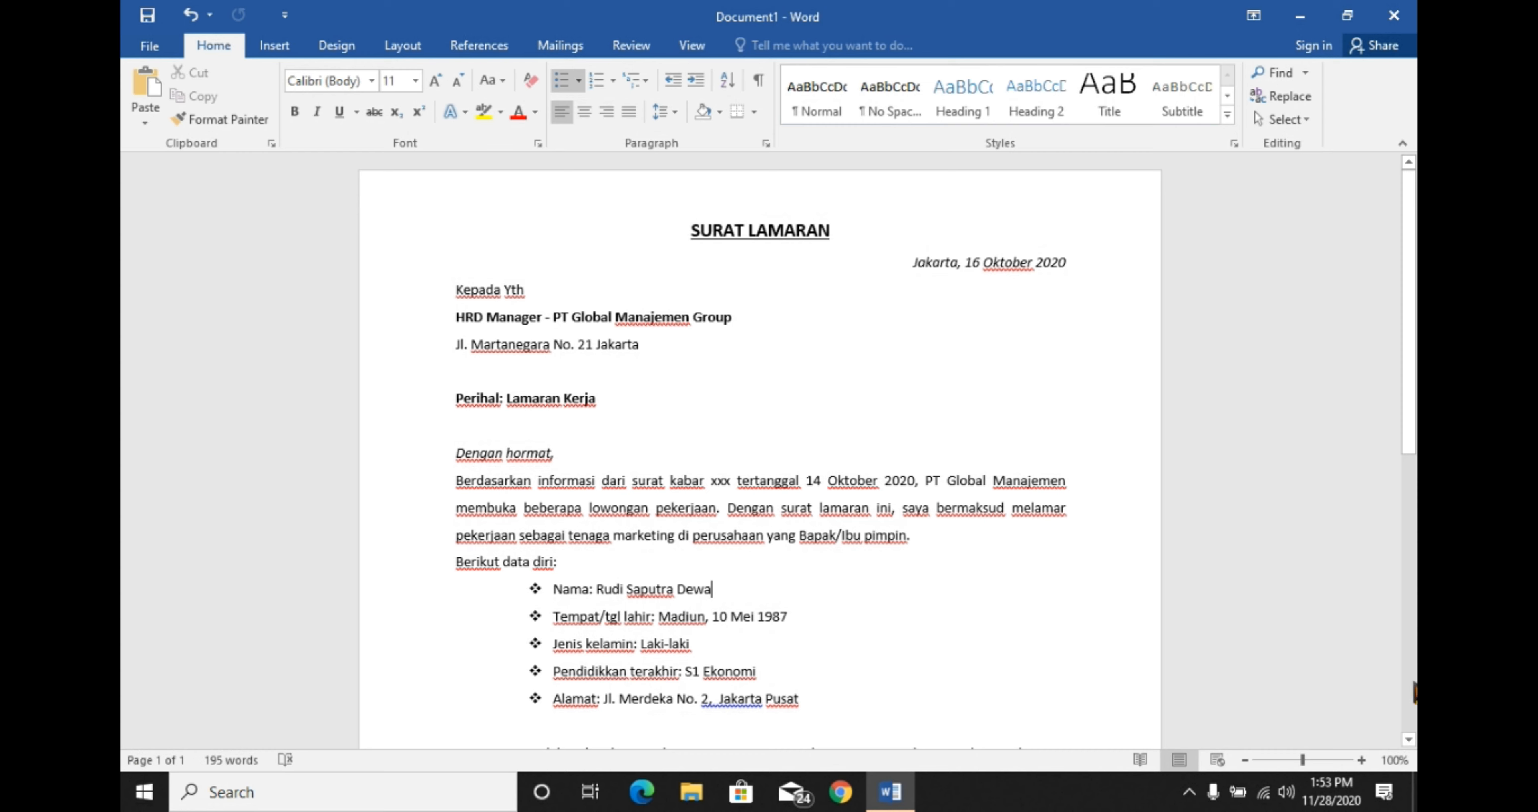
scroll(586, 401, "down", 8)
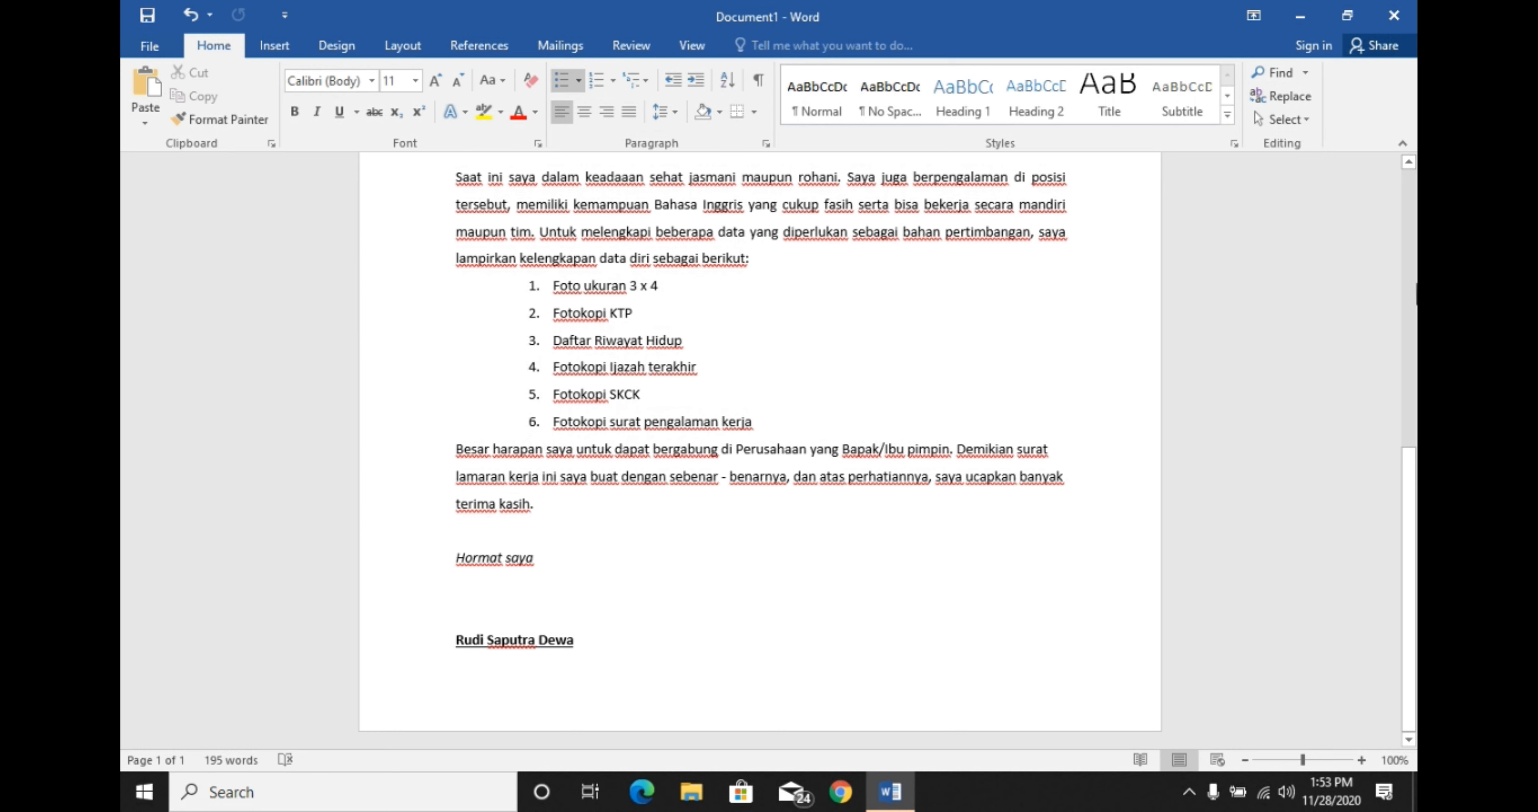
scroll(1412, 272, "up", 8)
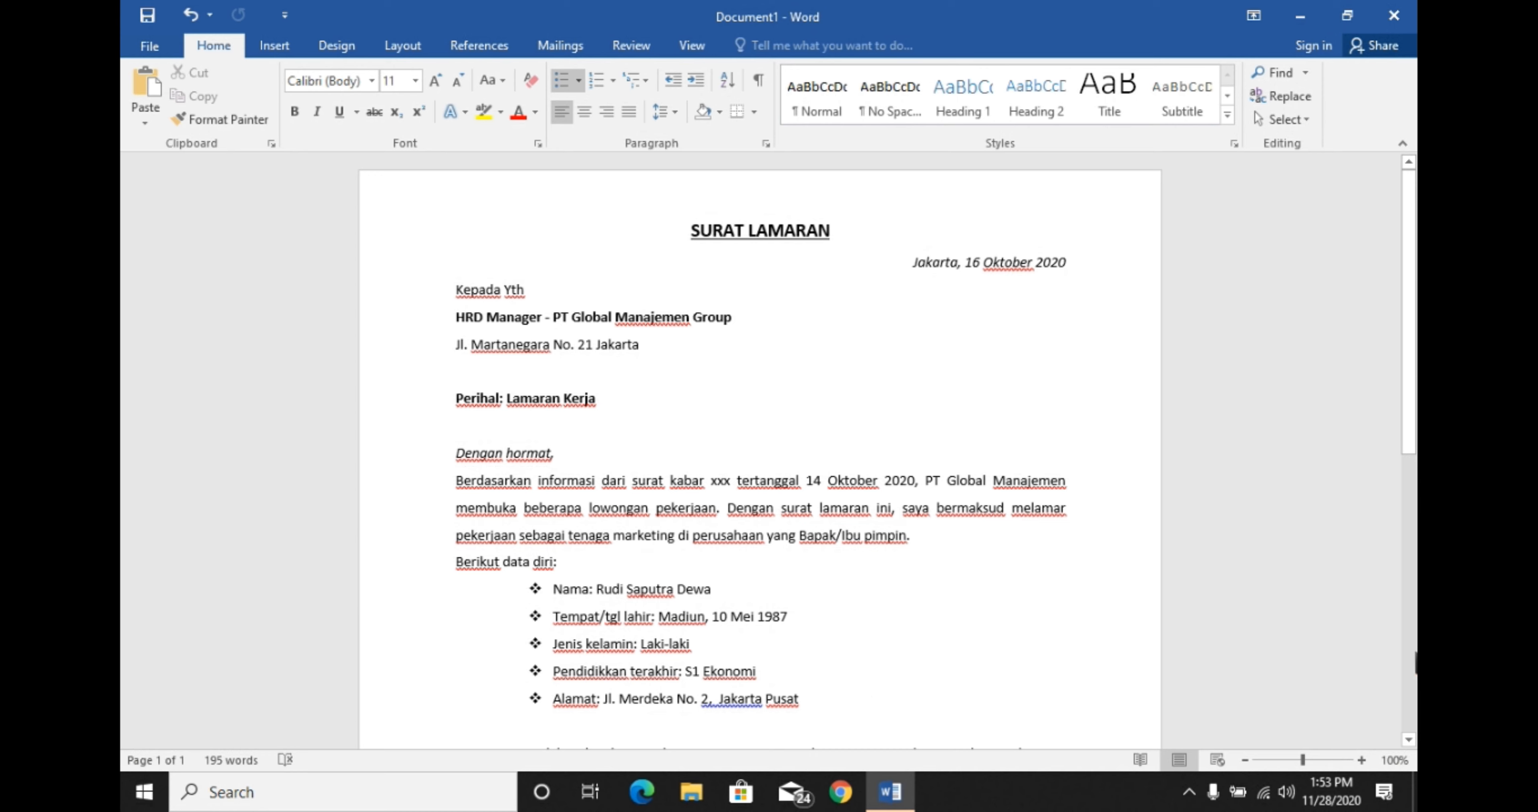
left_click(1415, 653)
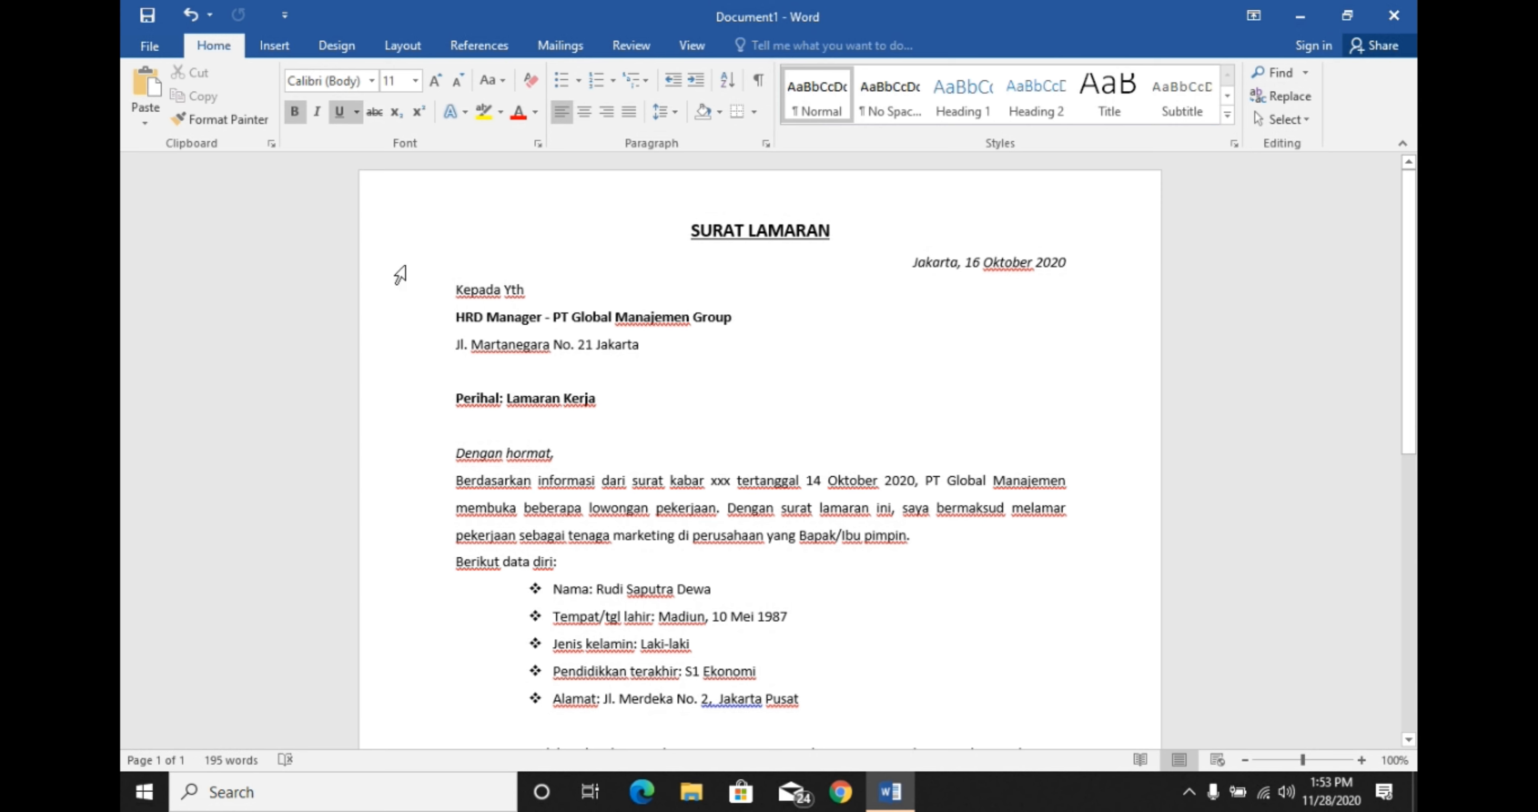
Check the letter's page layout in the print preview and return to the document without printing.
left_click(151, 46)
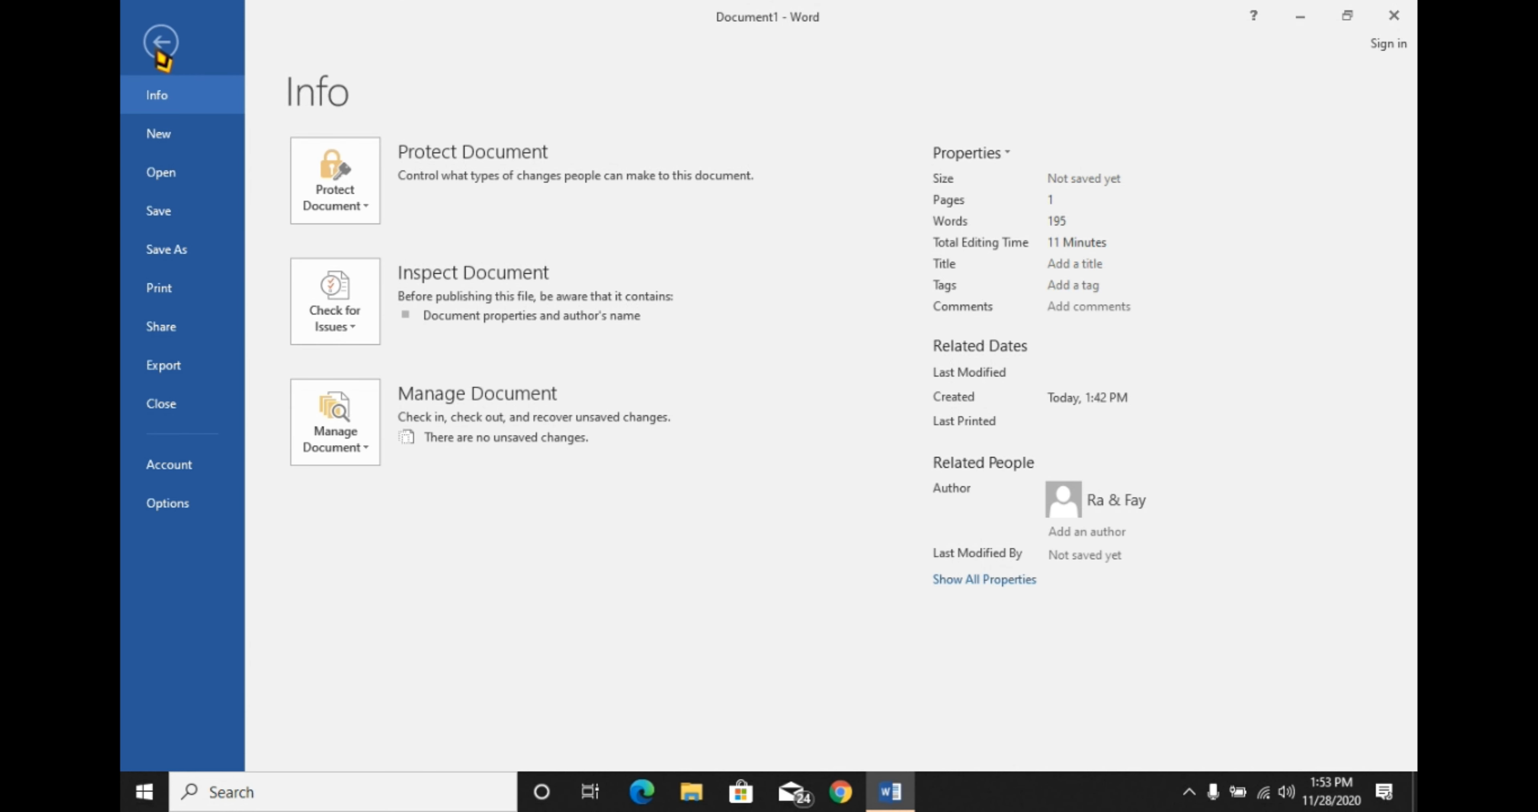
left_click(169, 298)
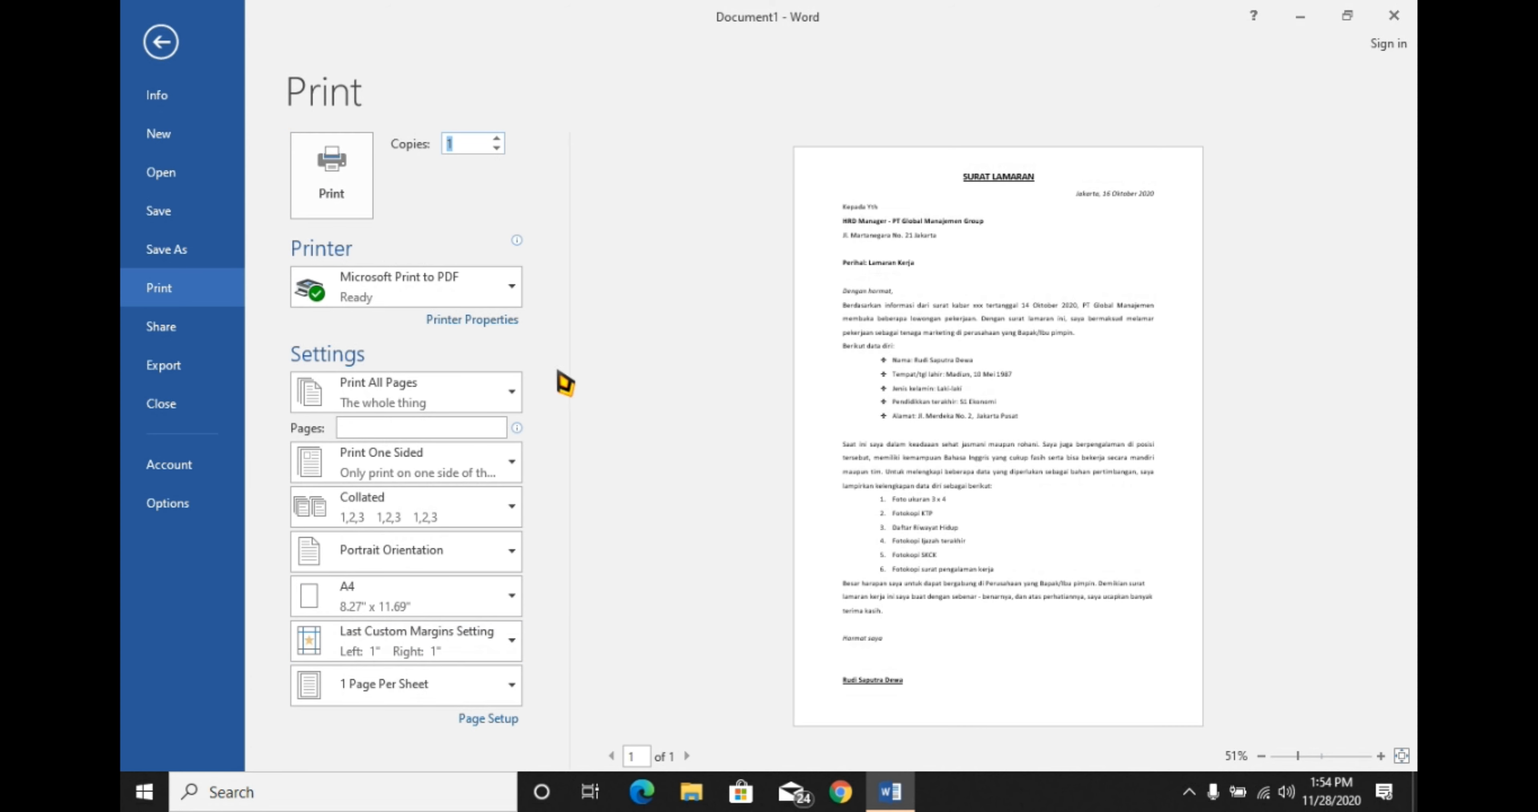
left_click(160, 43)
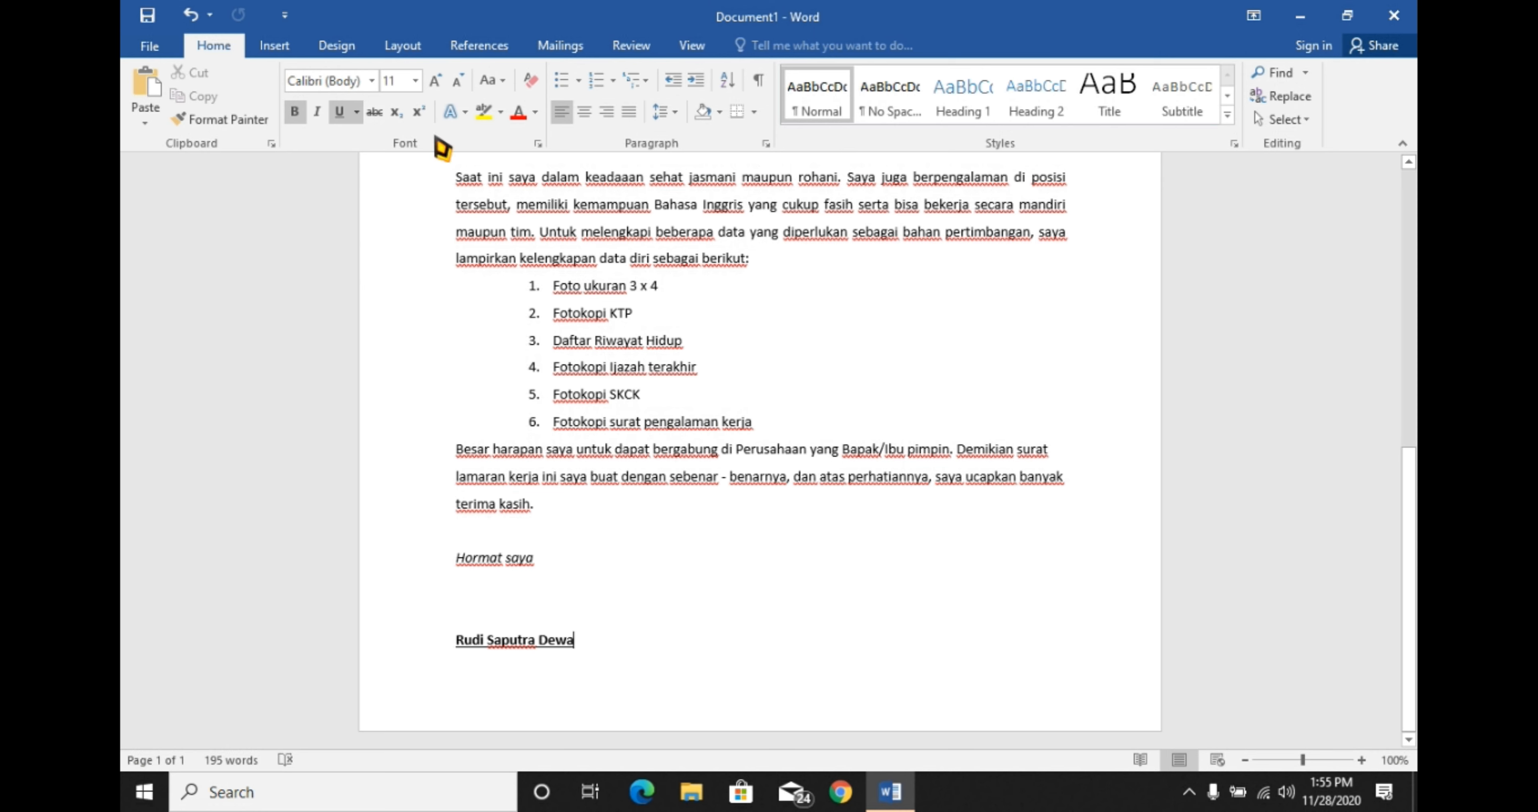
Save the letter in the Documents folder as a Word Document named SURAT LAMARAN.
left_click(156, 52)
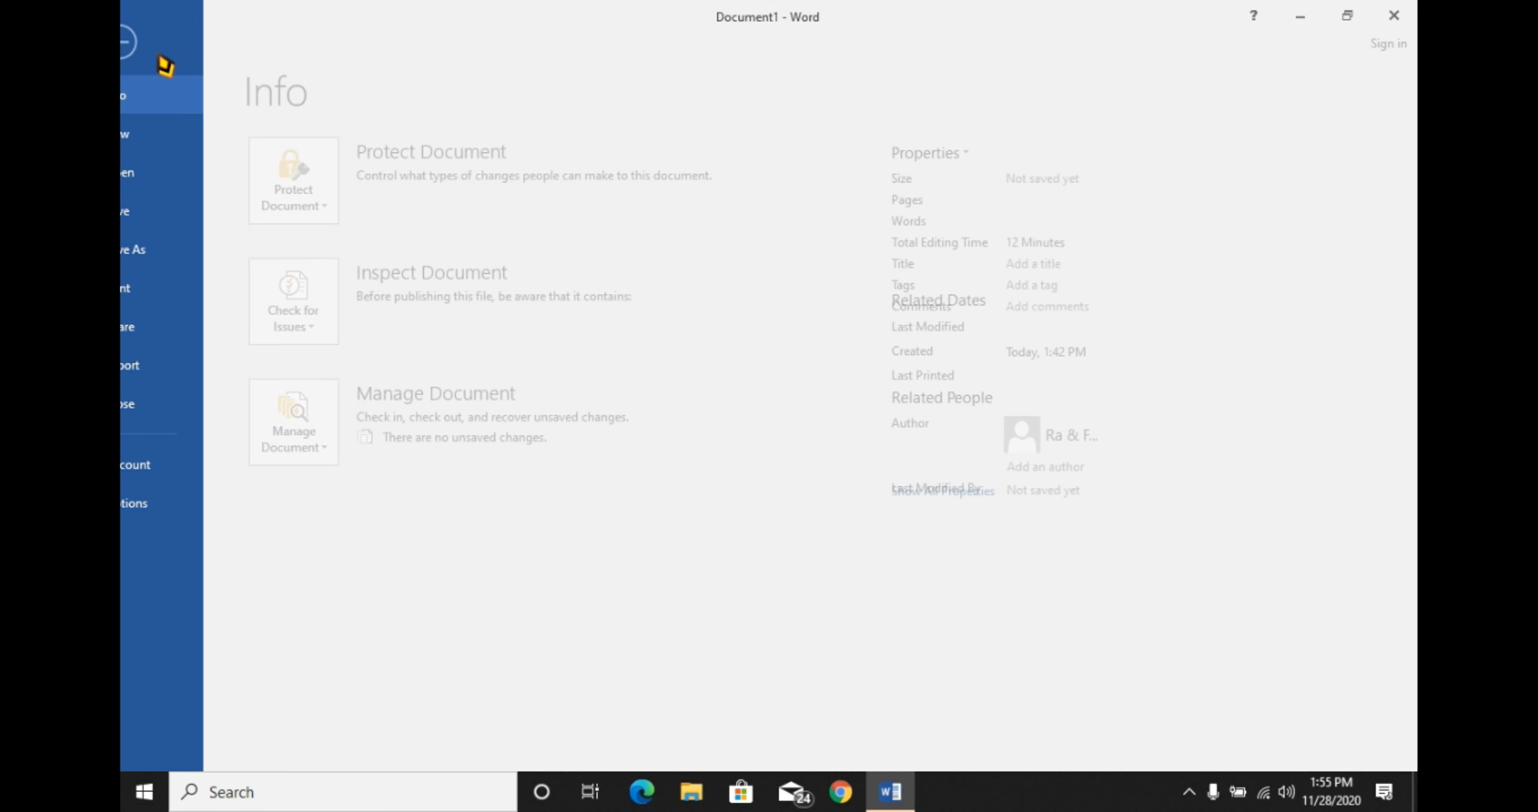
left_click(166, 221)
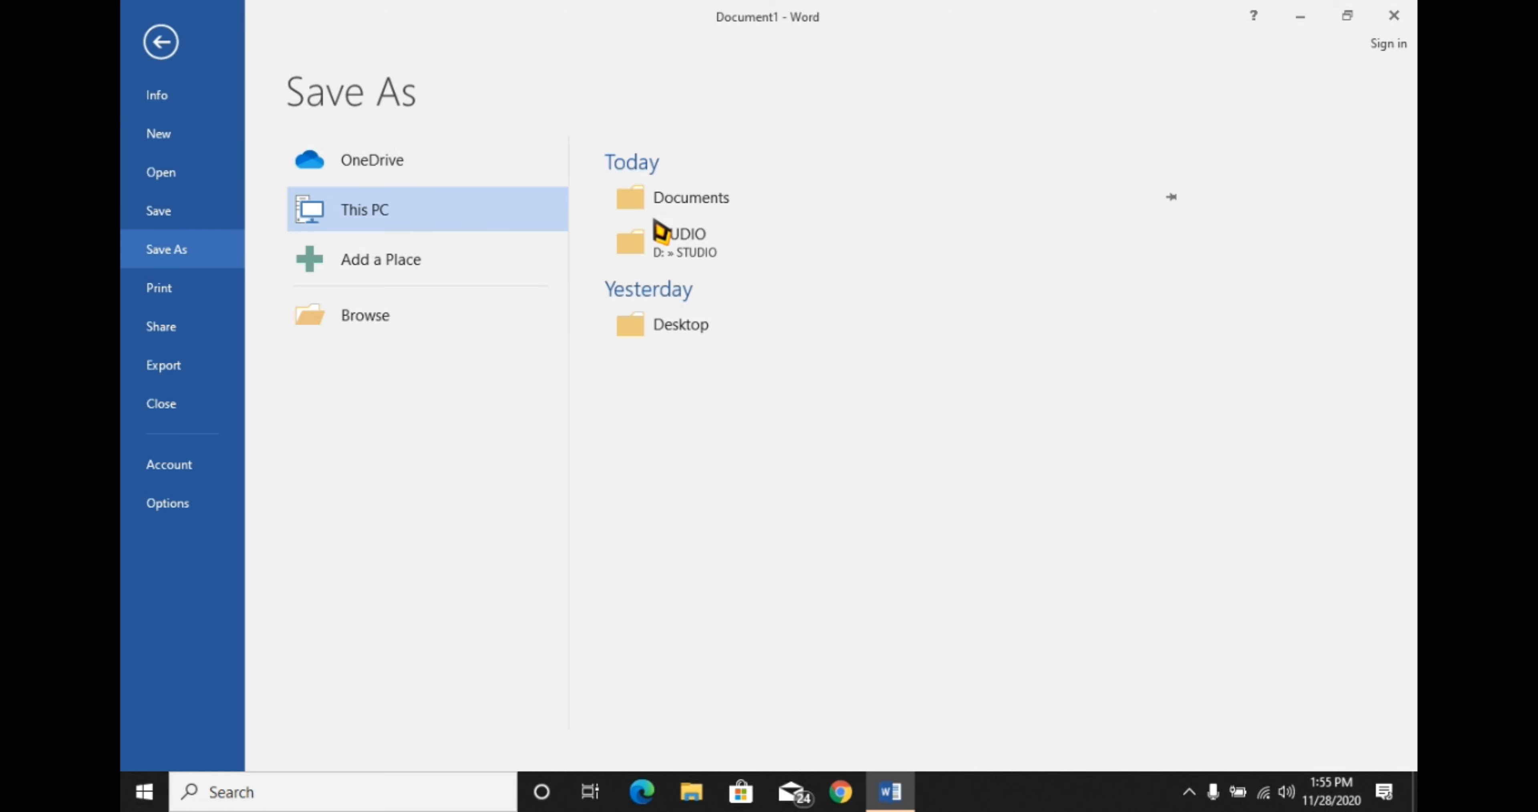
left_click(675, 219)
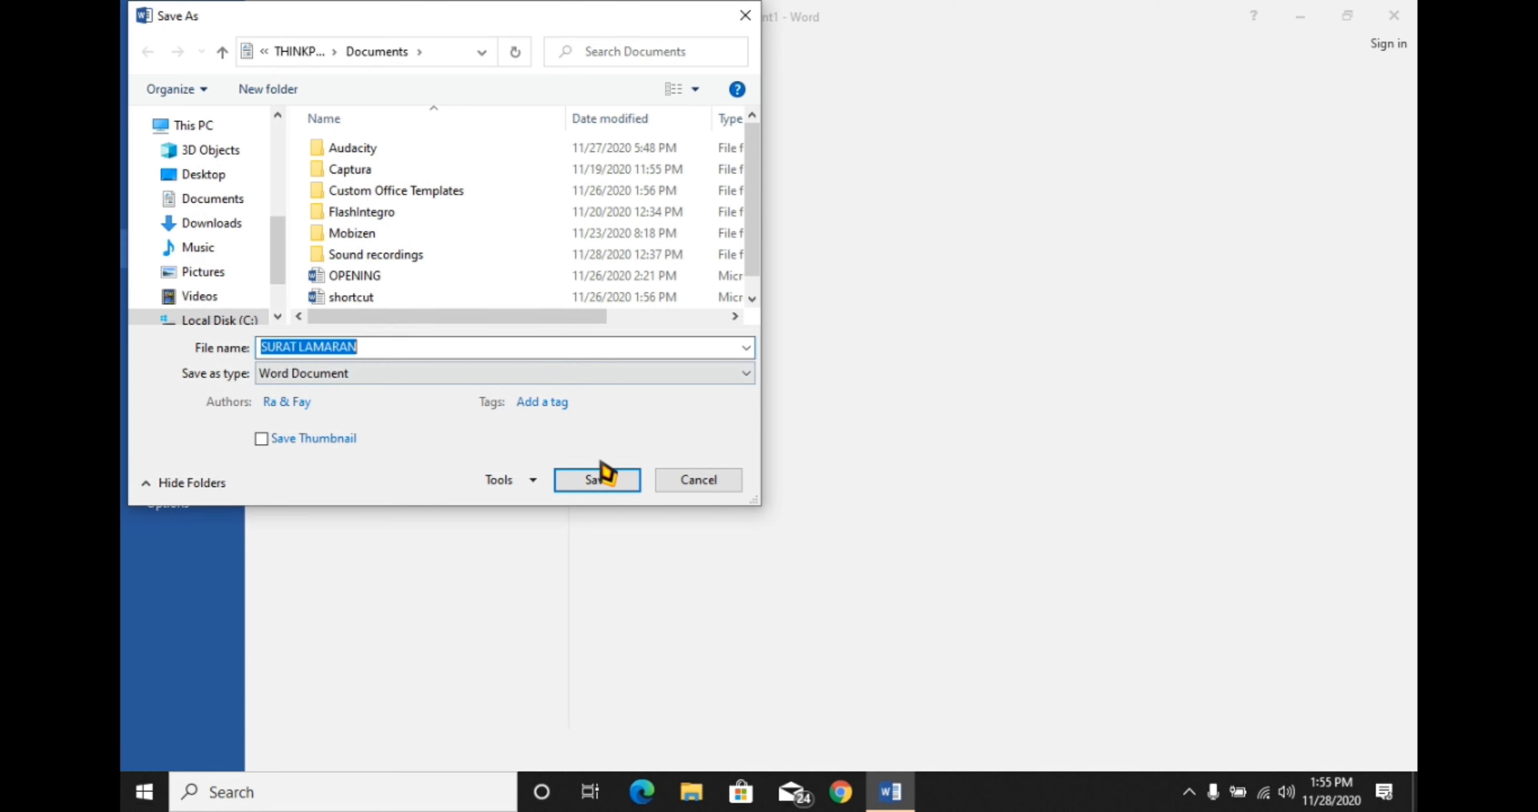
left_click(597, 481)
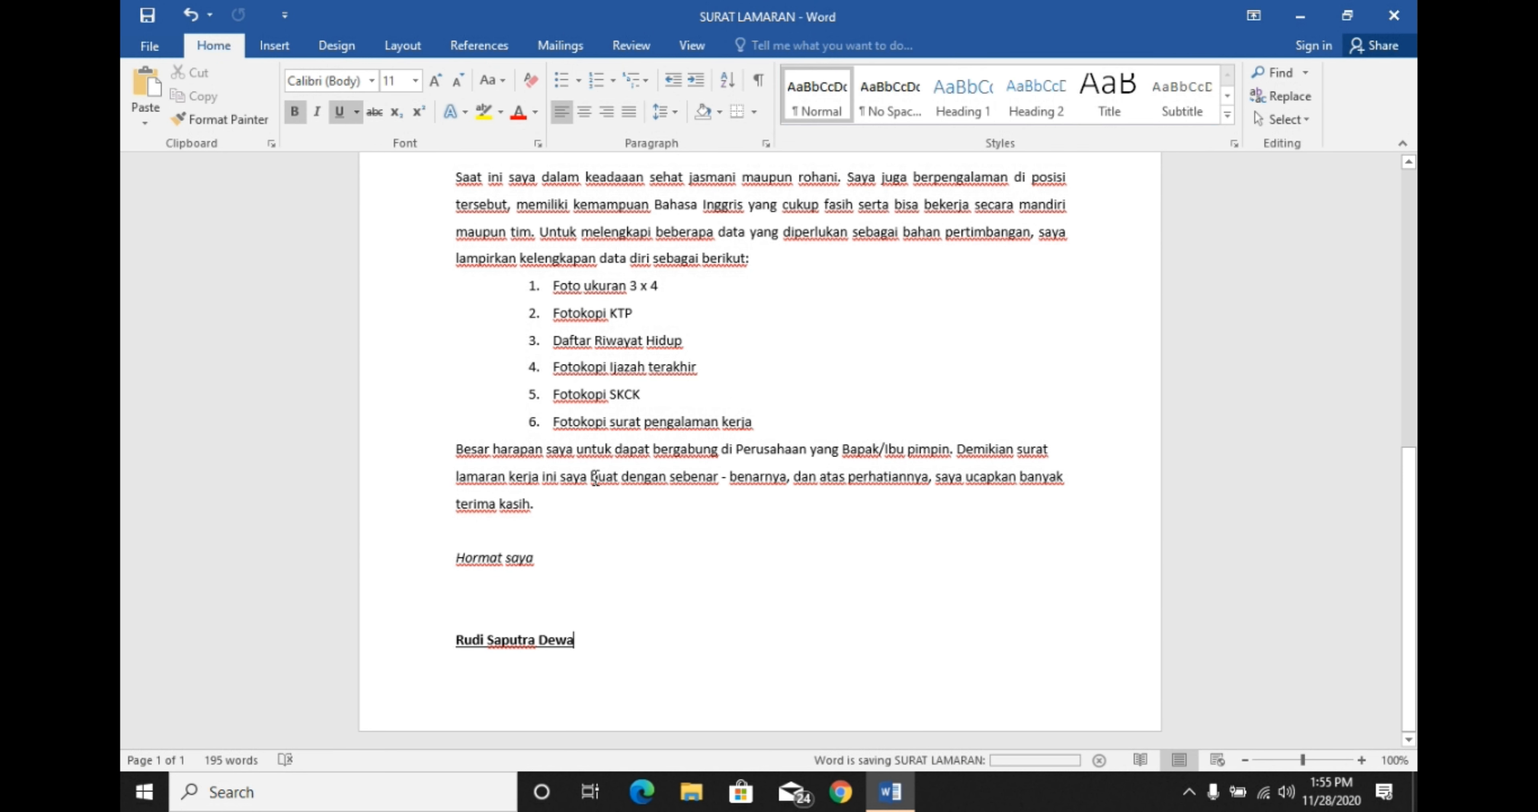